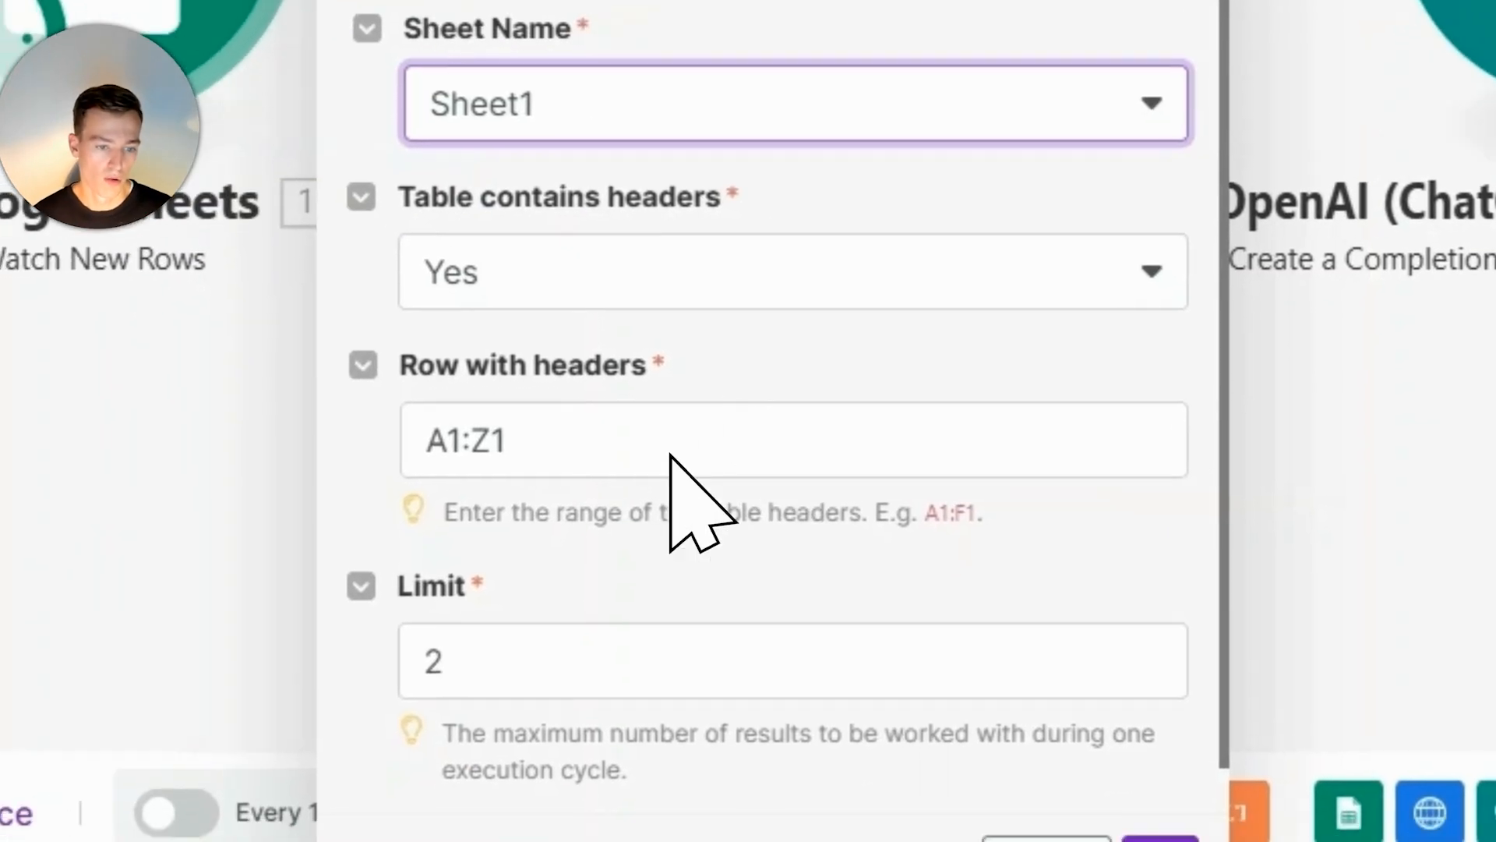
Step: Set the Watch New Rows trigger's limit to 5, save it and choose All as the starting point
{"action": "left_click", "coordinate": [635, 654]}
{"action": "key", "text": "BackSpace"}
{"action": "type", "text": "5"}
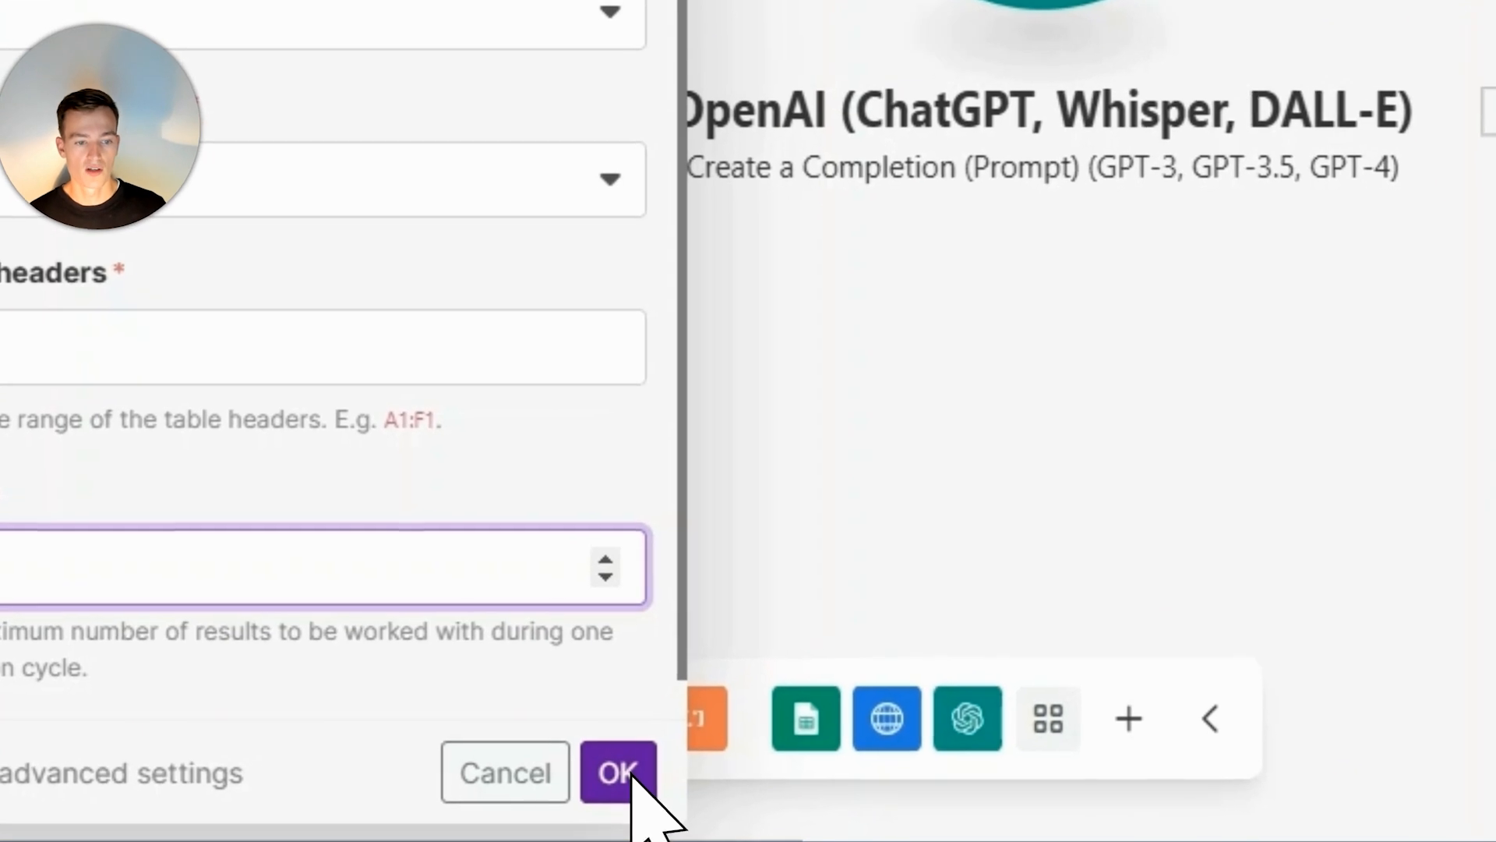
{"action": "left_click", "coordinate": [608, 814]}
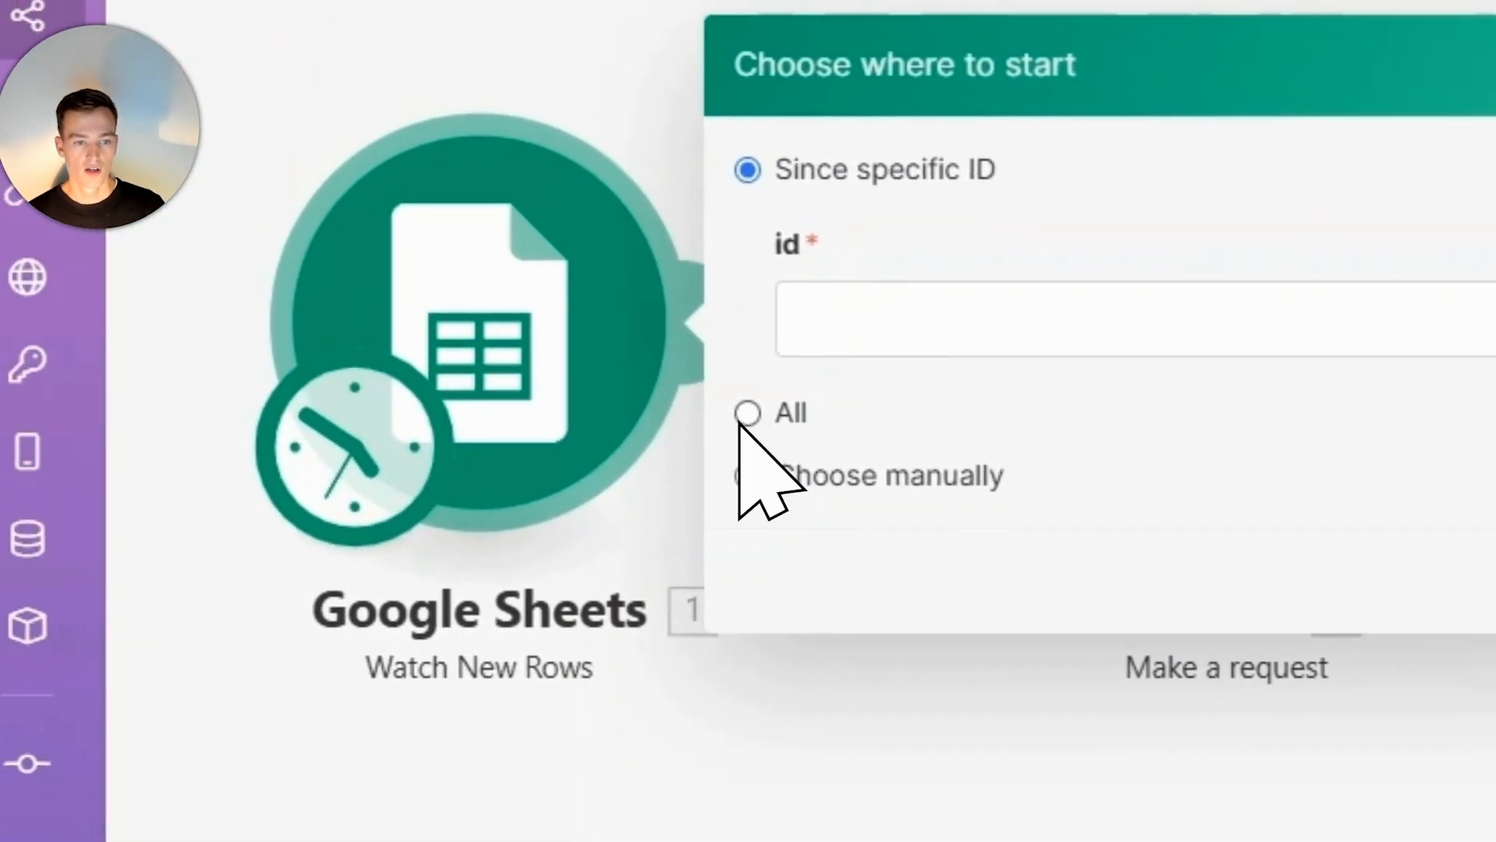
{"action": "left_click", "coordinate": [745, 414]}
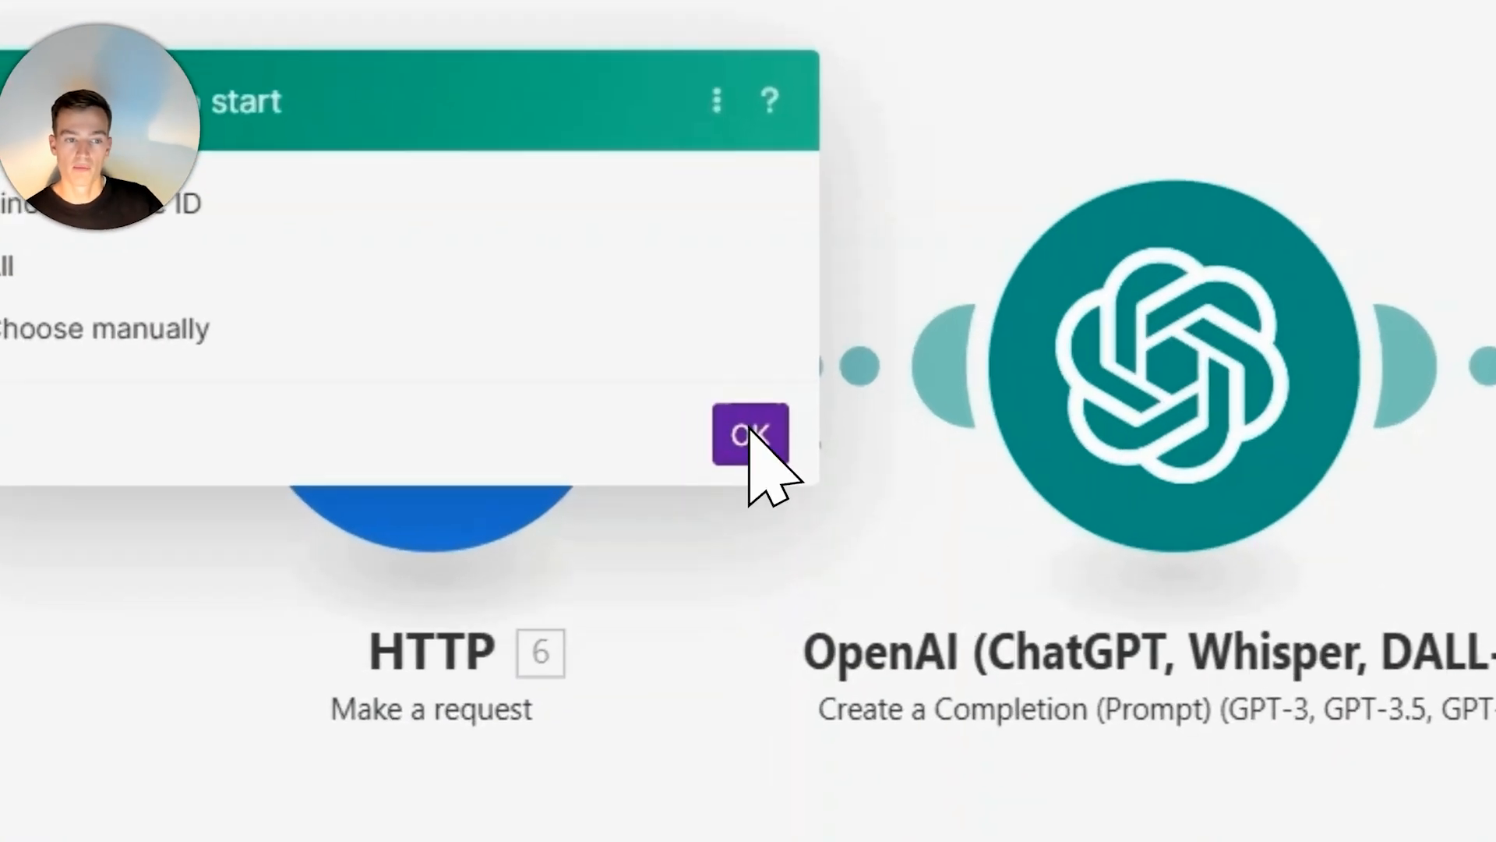
{"action": "left_click", "coordinate": [610, 461]}
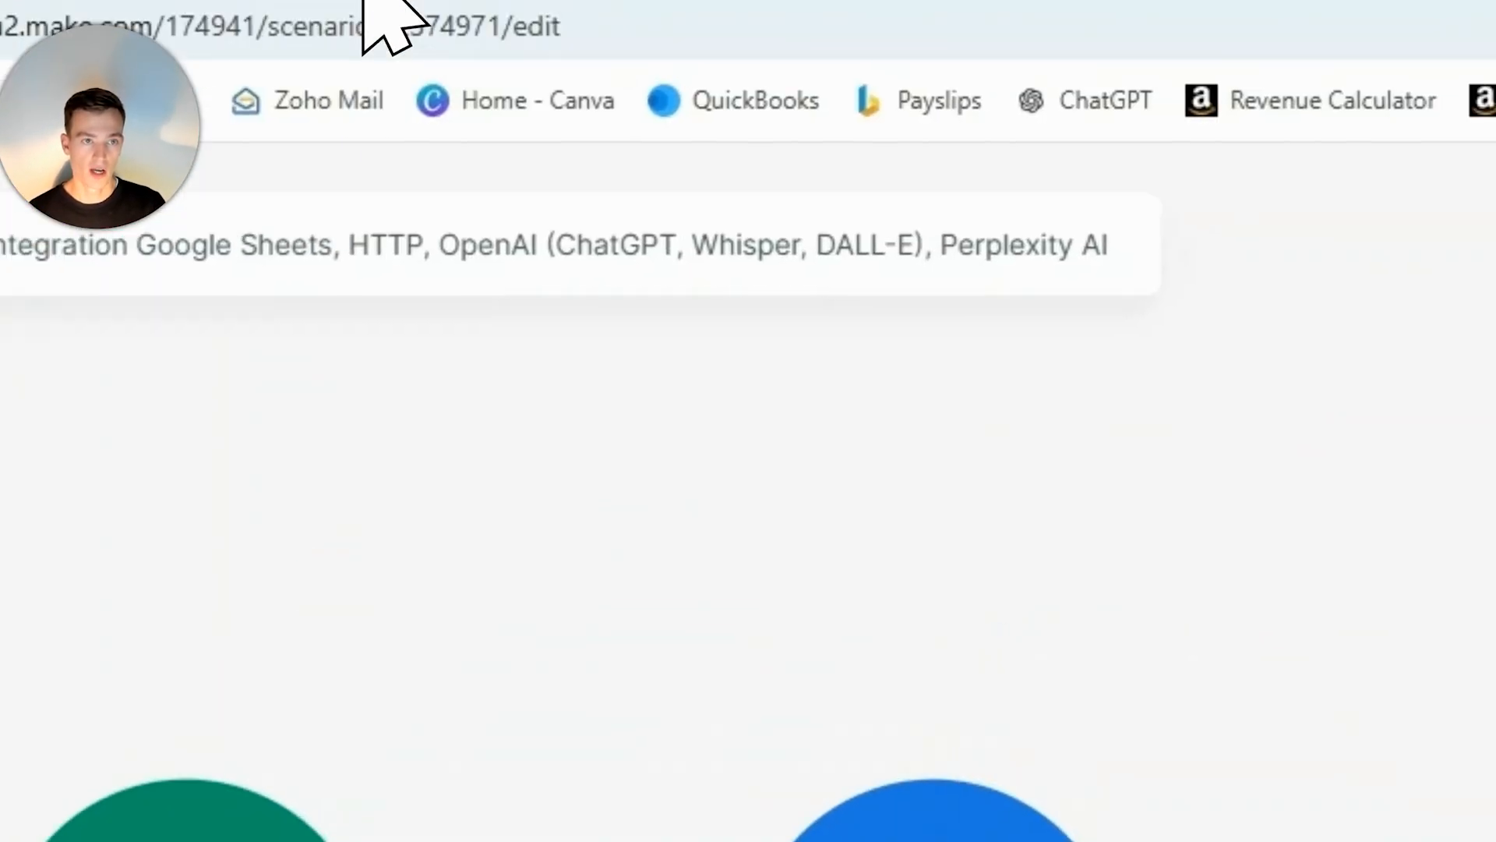
Step: Check the Competitor research sheet and map the HTTP request's URL to the Website (A) column from Google Sheets
{"action": "left_click", "coordinate": [324, 62]}
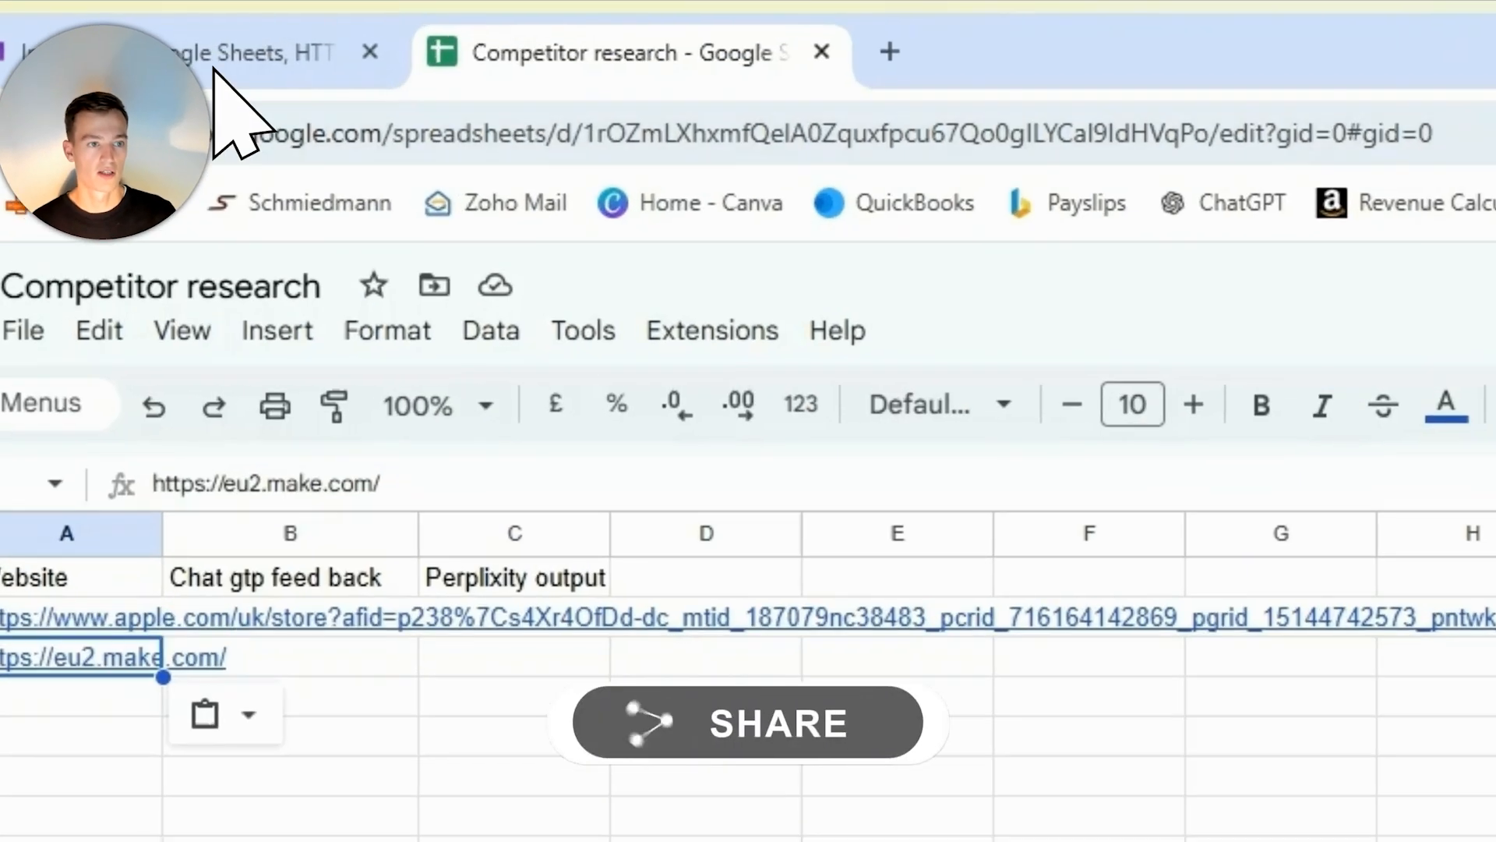
{"action": "left_click", "coordinate": [109, 24]}
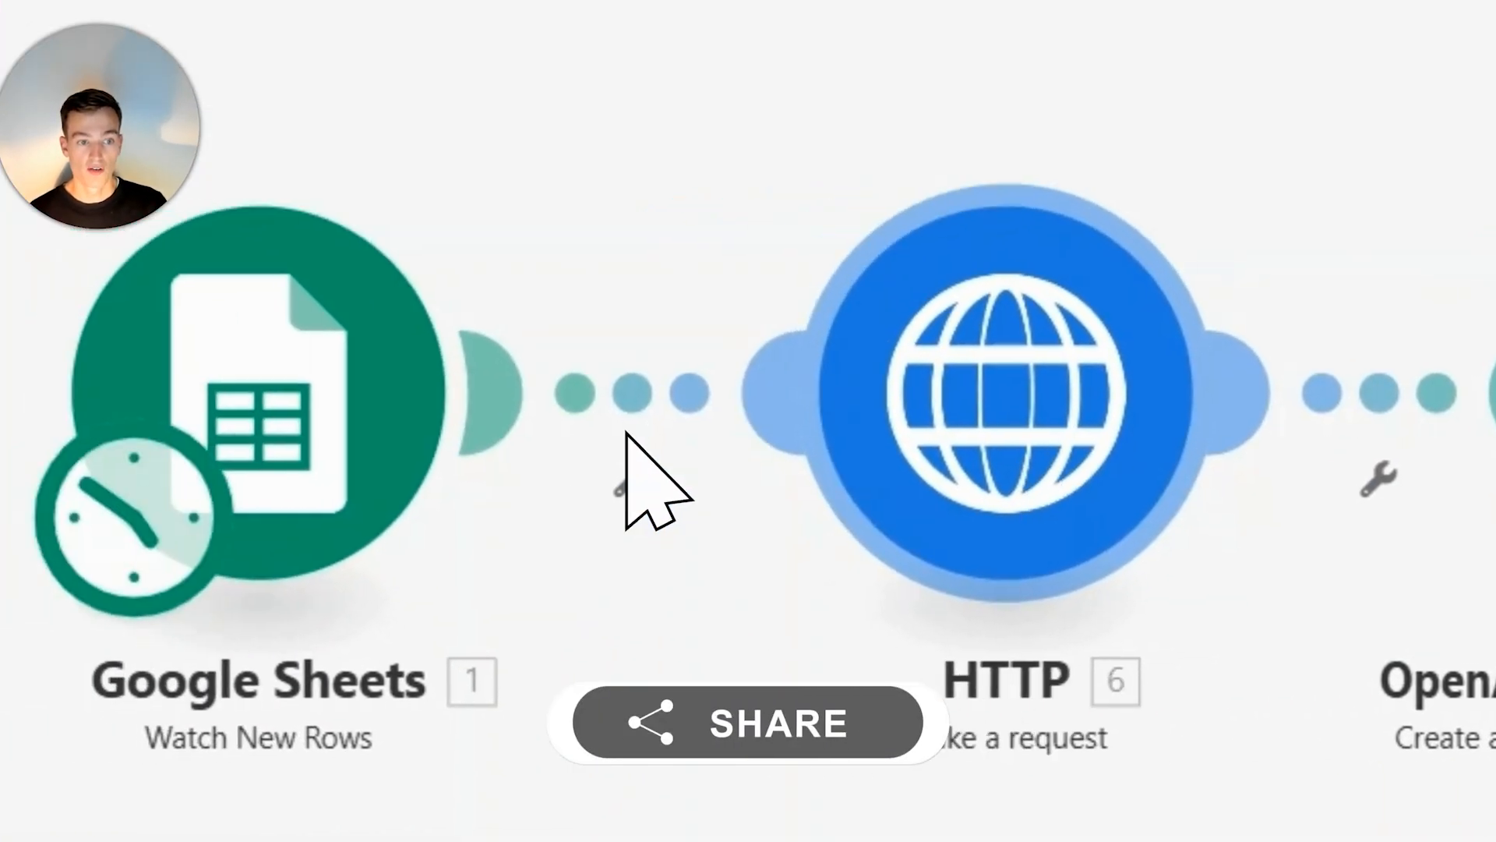
{"action": "left_click", "coordinate": [775, 392]}
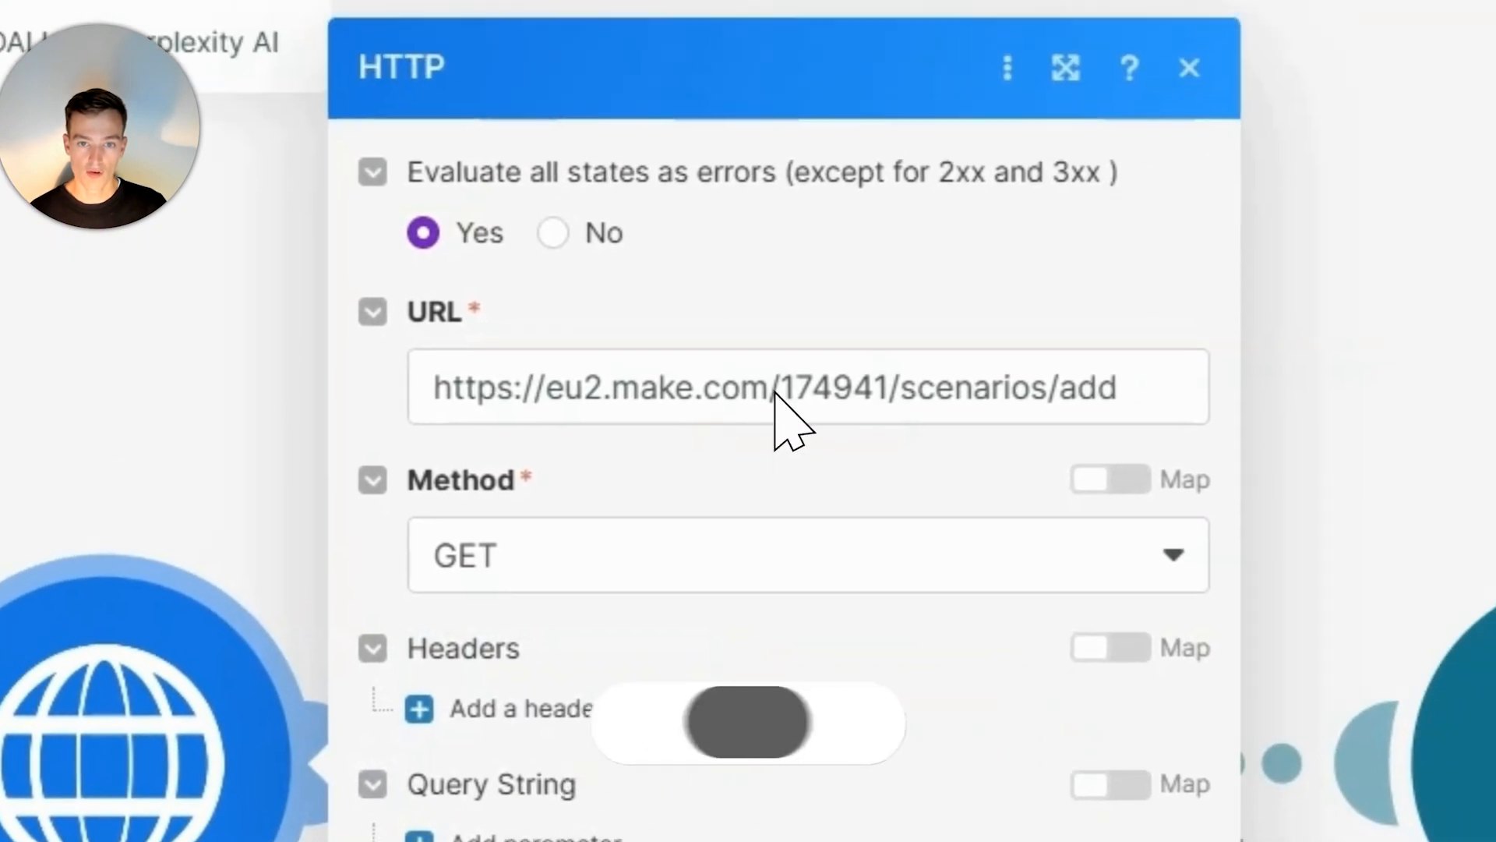
{"action": "triple_click", "coordinate": [772, 384]}
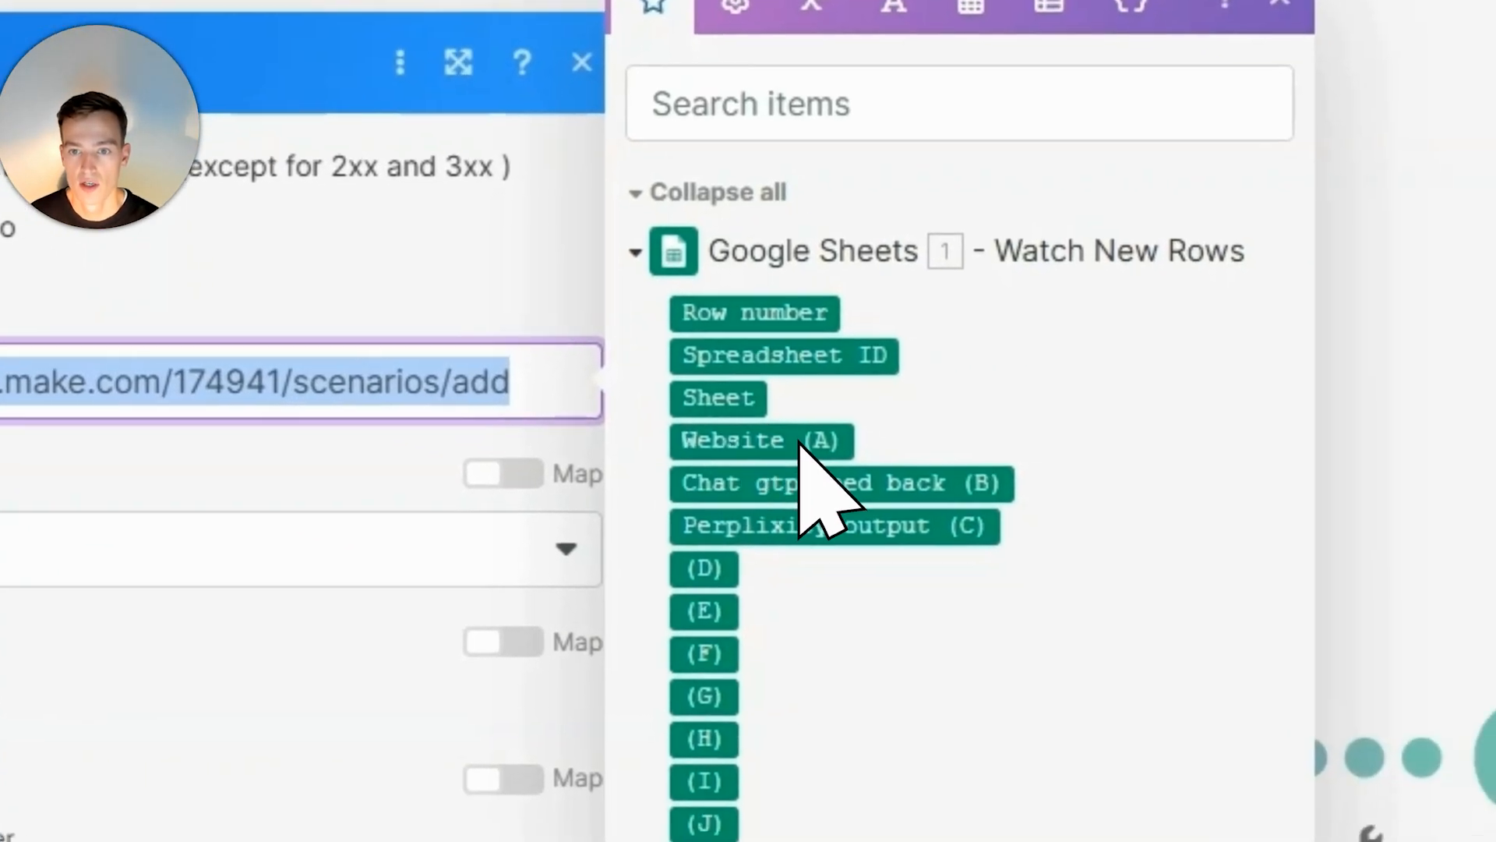
{"action": "left_click", "coordinate": [1365, 501]}
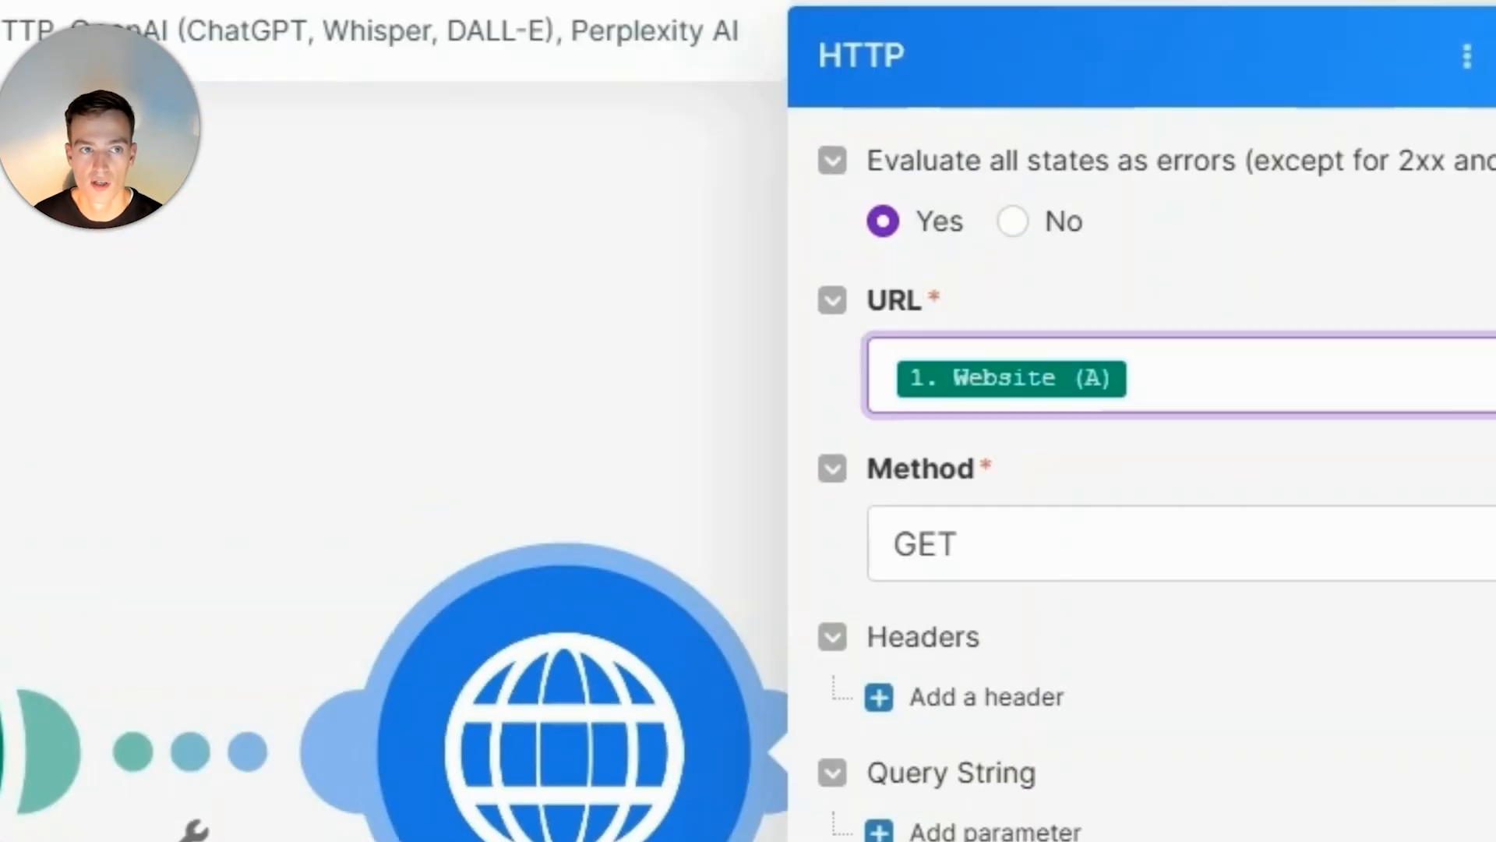
{"action": "left_click", "coordinate": [300, 23]}
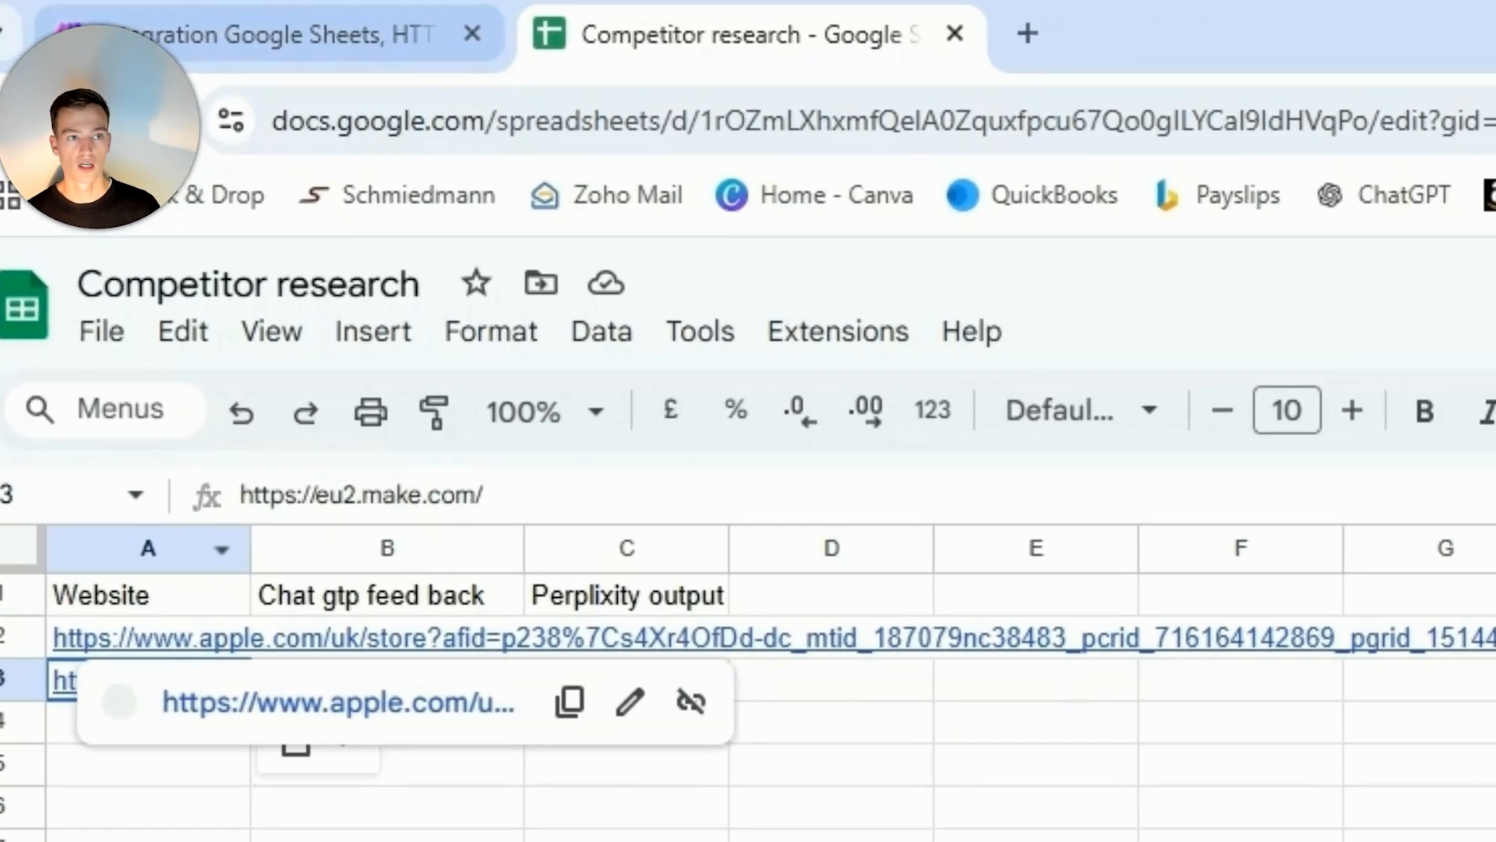
{"action": "left_click", "coordinate": [87, 23]}
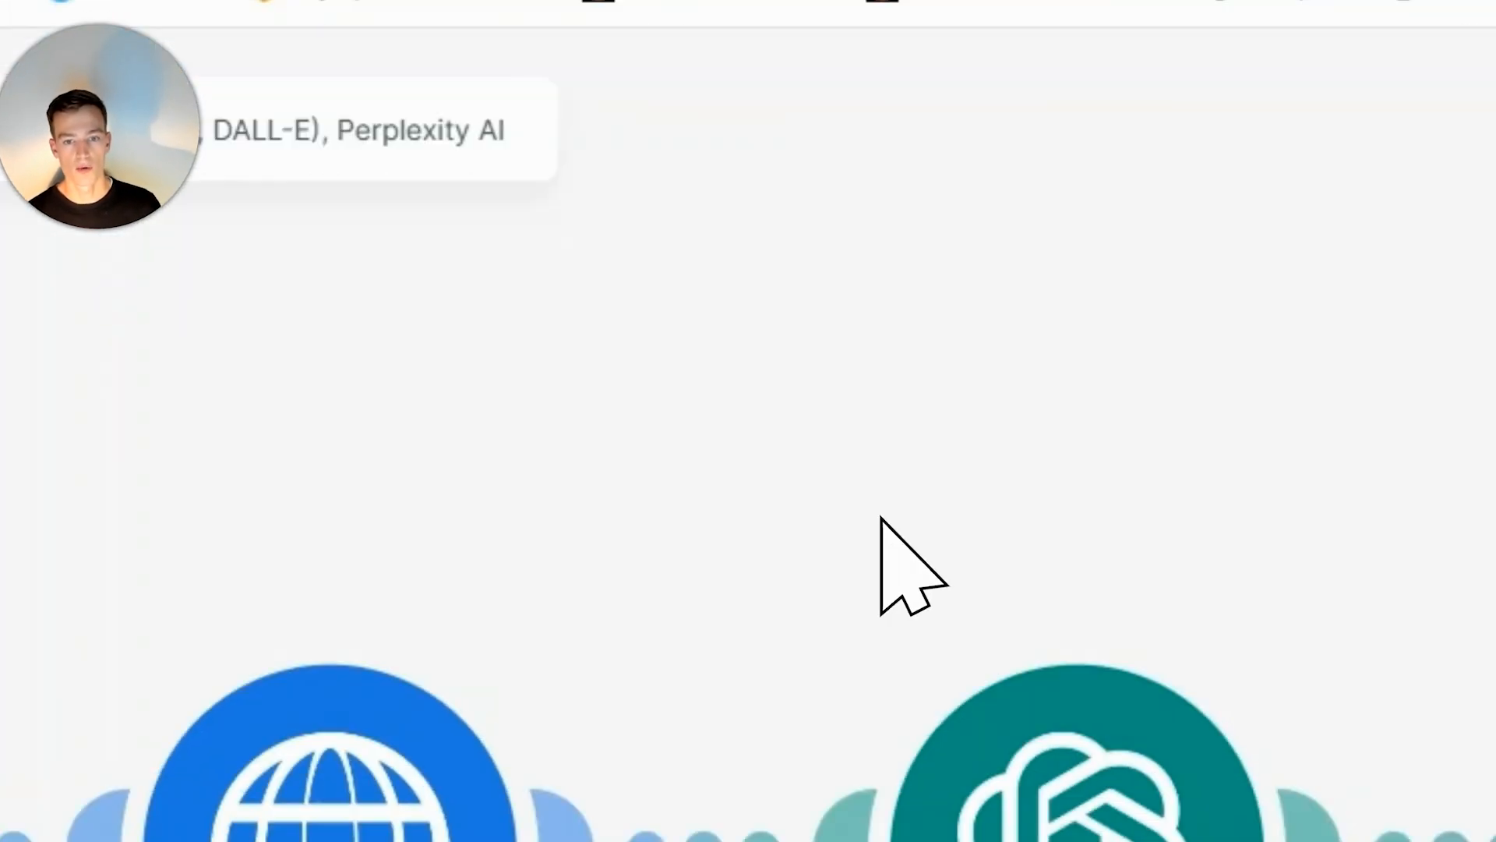
Step: Set the OpenAI module's method to Create a Chat Completion (GPT and o1 models) and its model to chatgpt-4o-latest
{"action": "left_click", "coordinate": [1138, 826]}
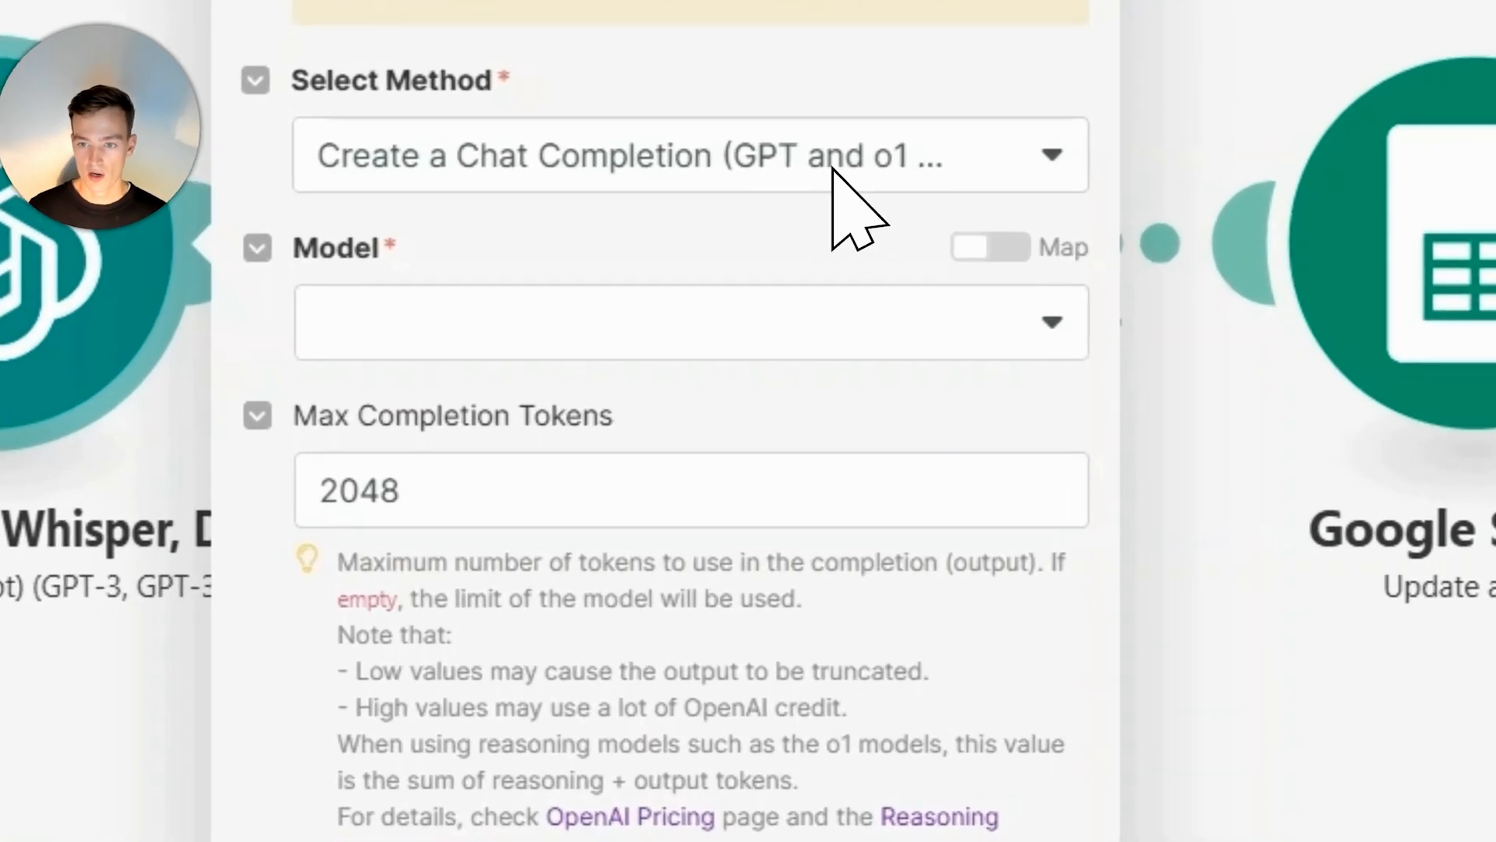
{"action": "left_click", "coordinate": [1120, 512]}
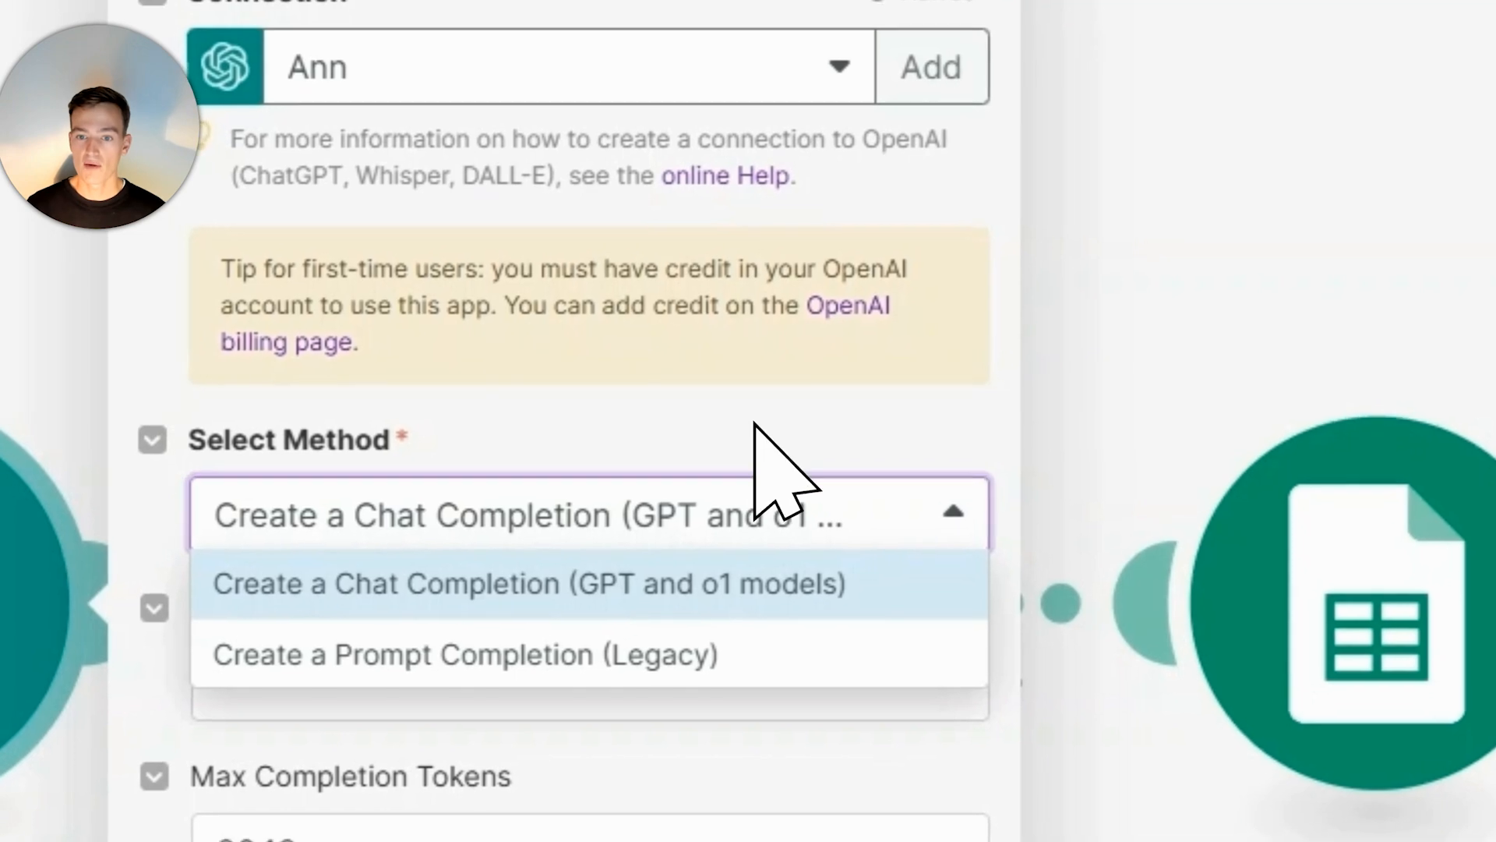
{"action": "left_click", "coordinate": [665, 586]}
{"action": "left_click", "coordinate": [621, 706]}
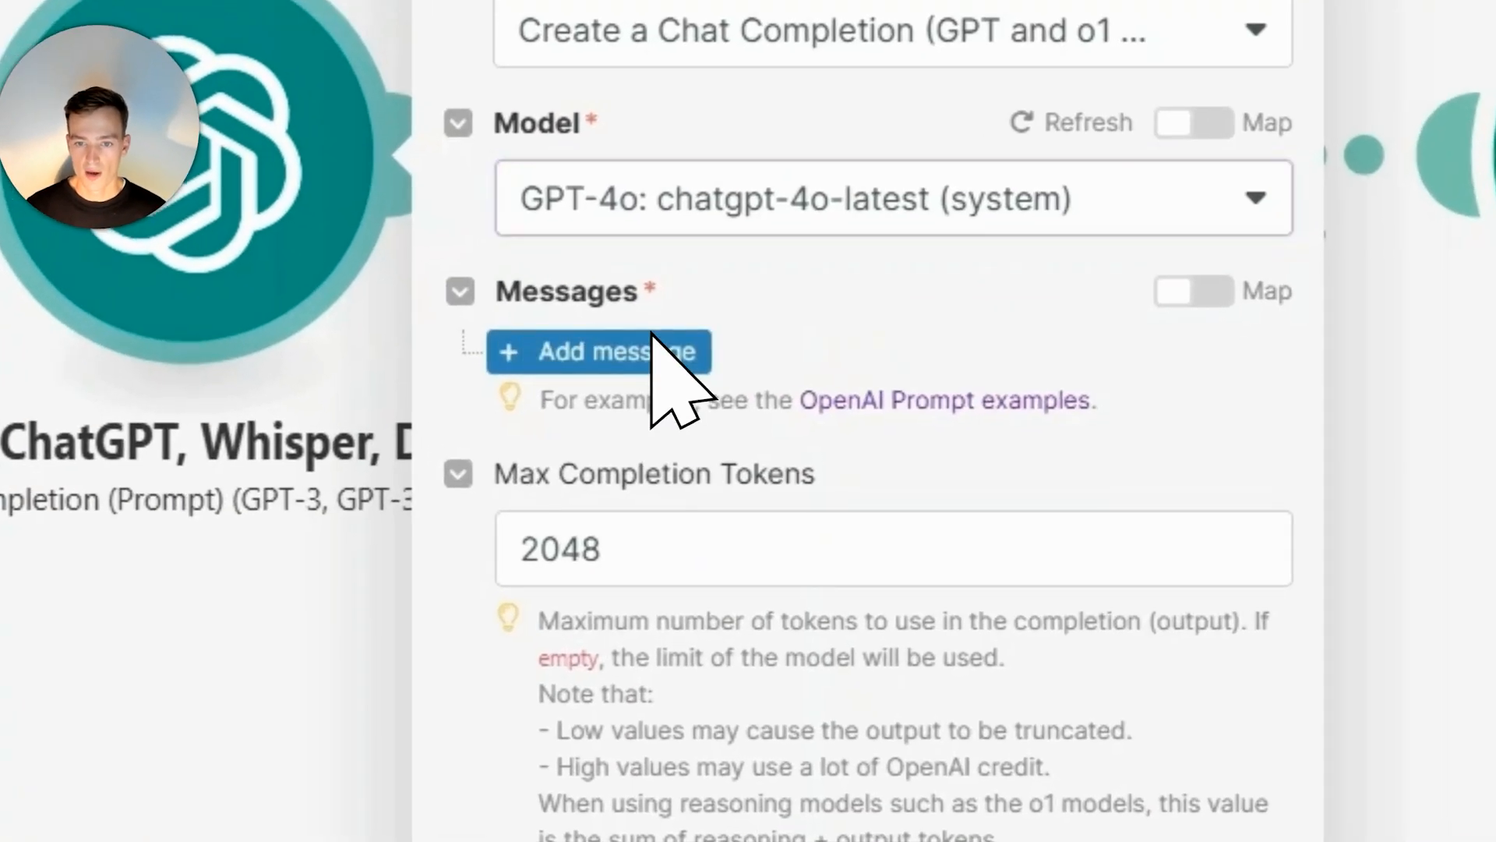
Step: Add a System message and a User message, and map the HTTP module's Data into the User message's text content
{"action": "left_click", "coordinate": [651, 343]}
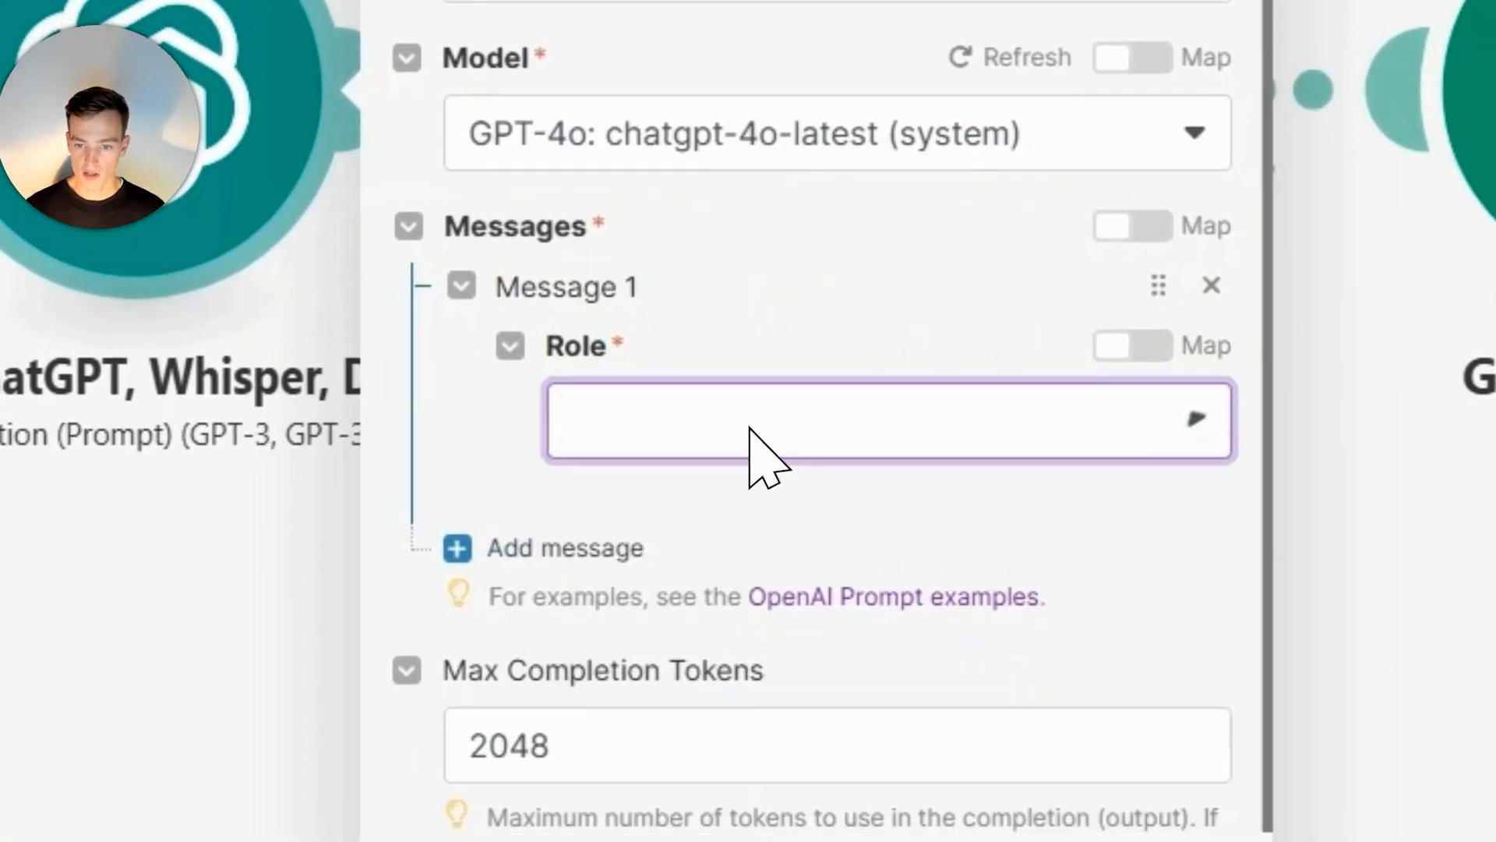
{"action": "left_click", "coordinate": [748, 446]}
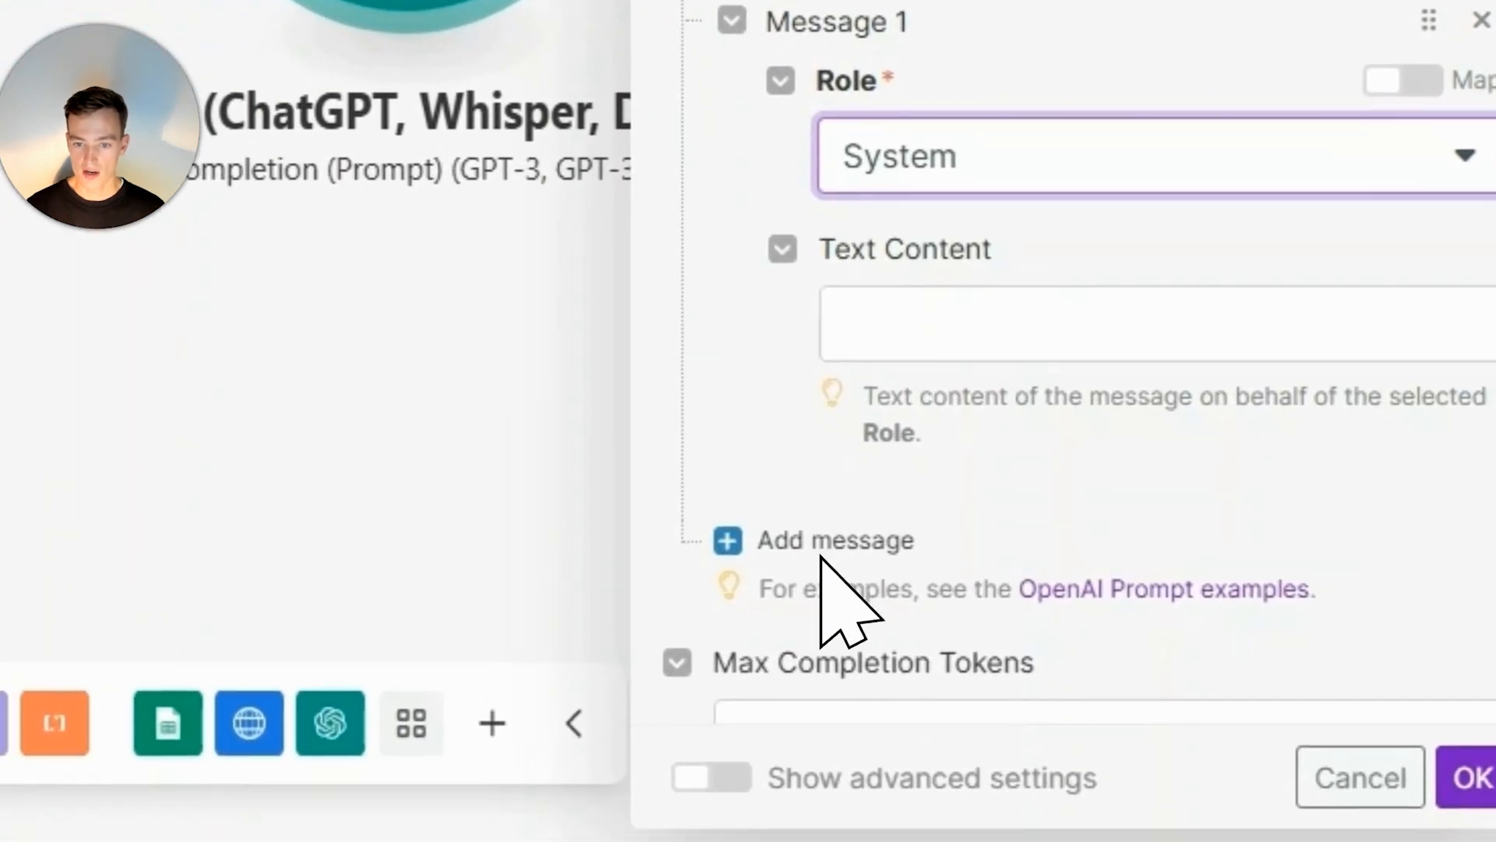
{"action": "left_click", "coordinate": [836, 540]}
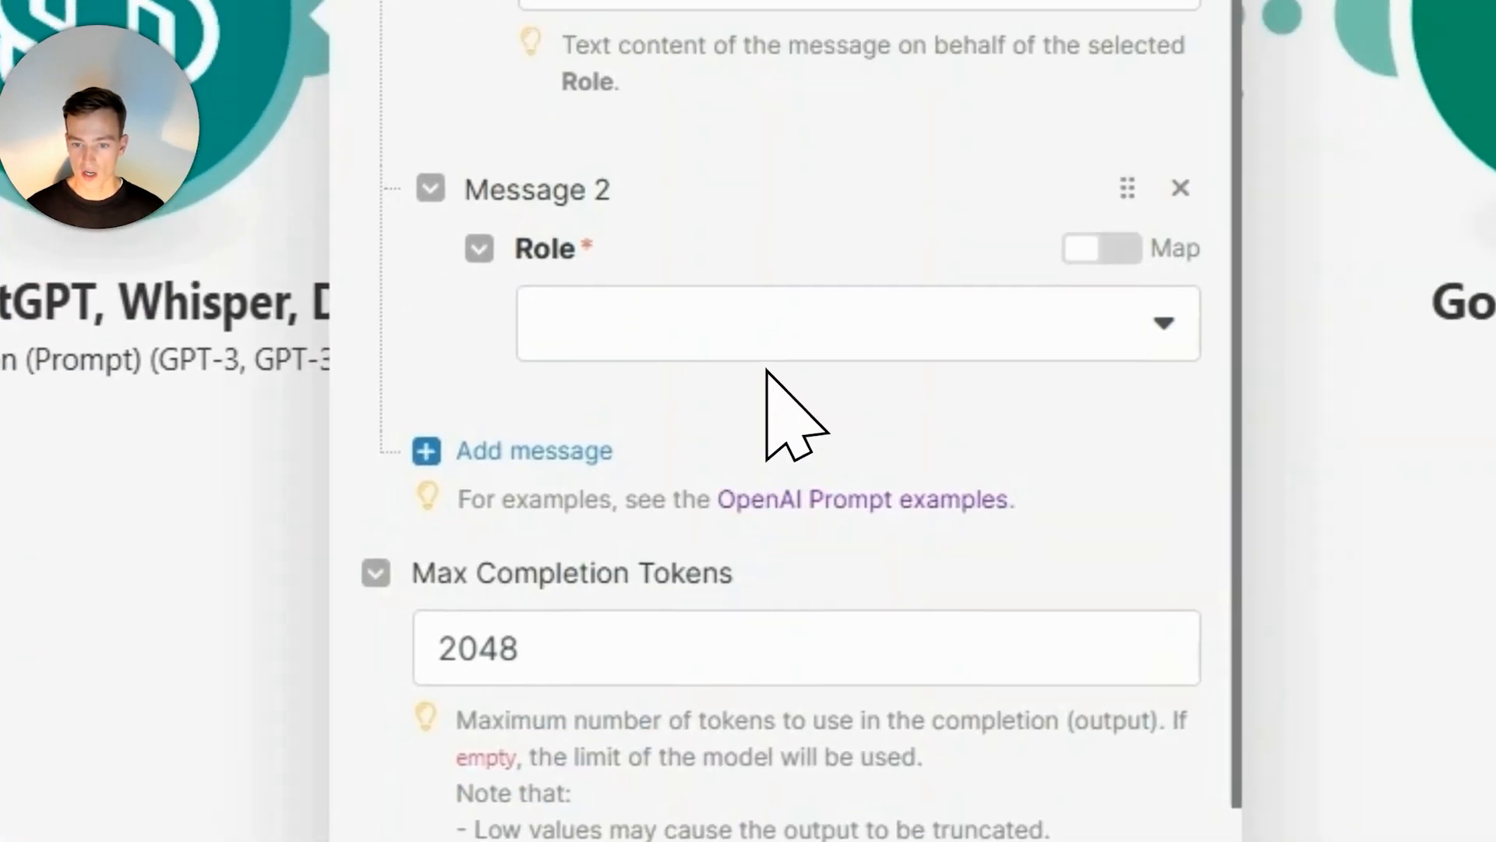
{"action": "left_click", "coordinate": [850, 467]}
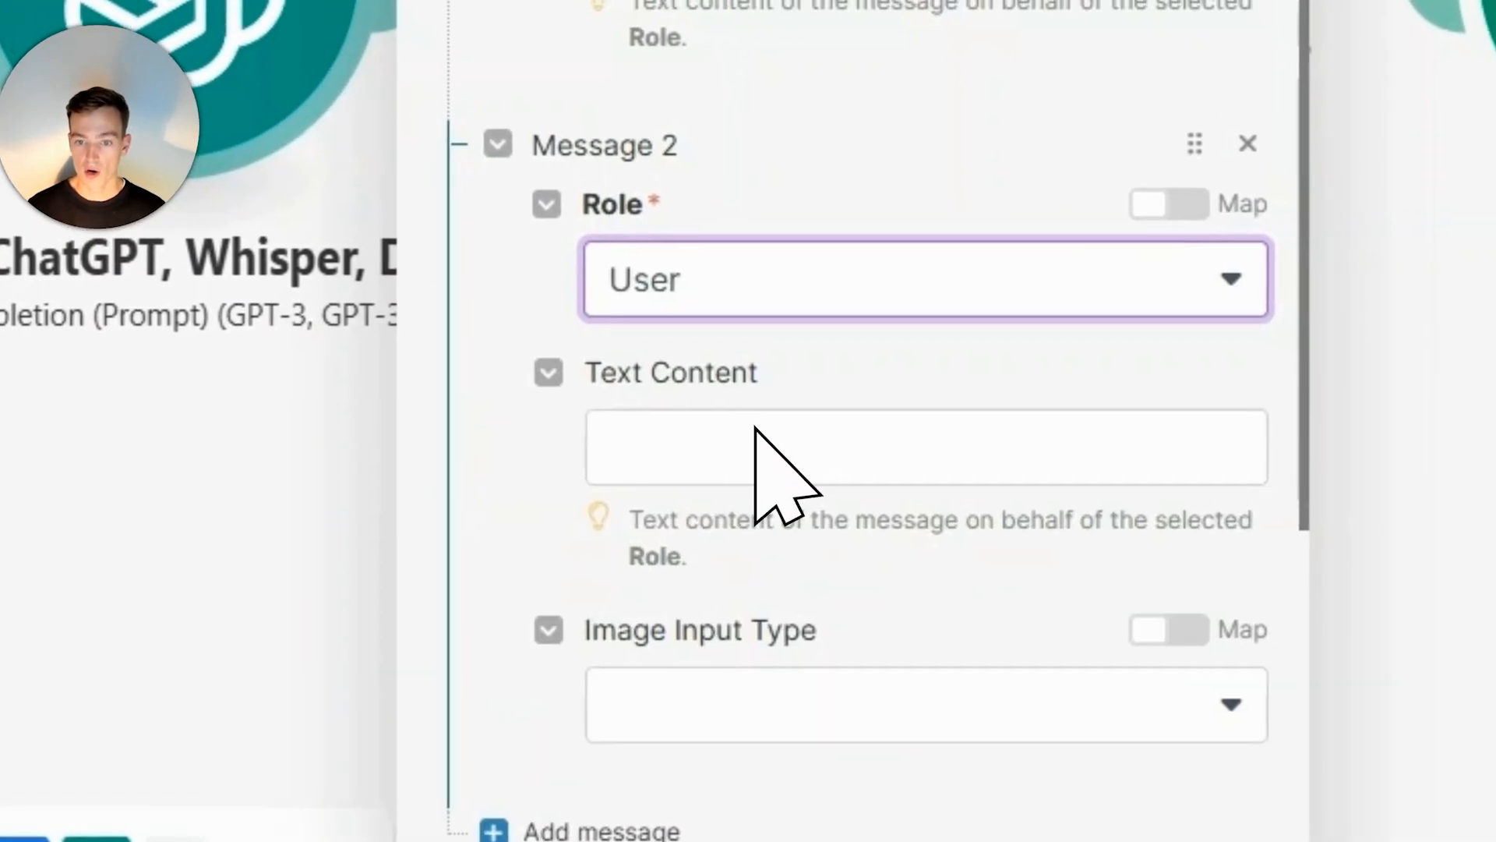
{"action": "left_click", "coordinate": [750, 424]}
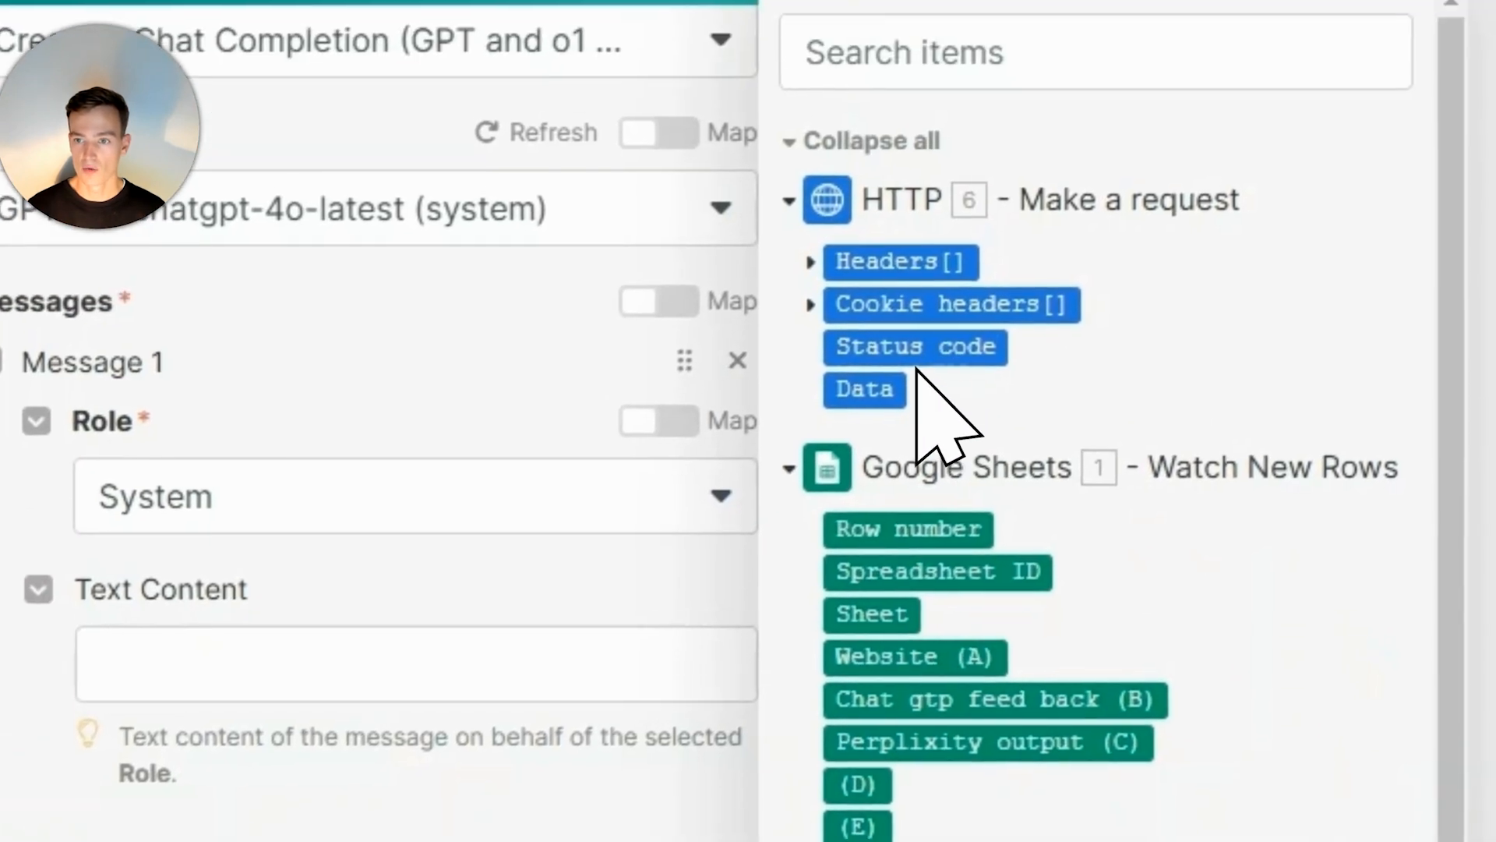
{"action": "left_click", "coordinate": [884, 399]}
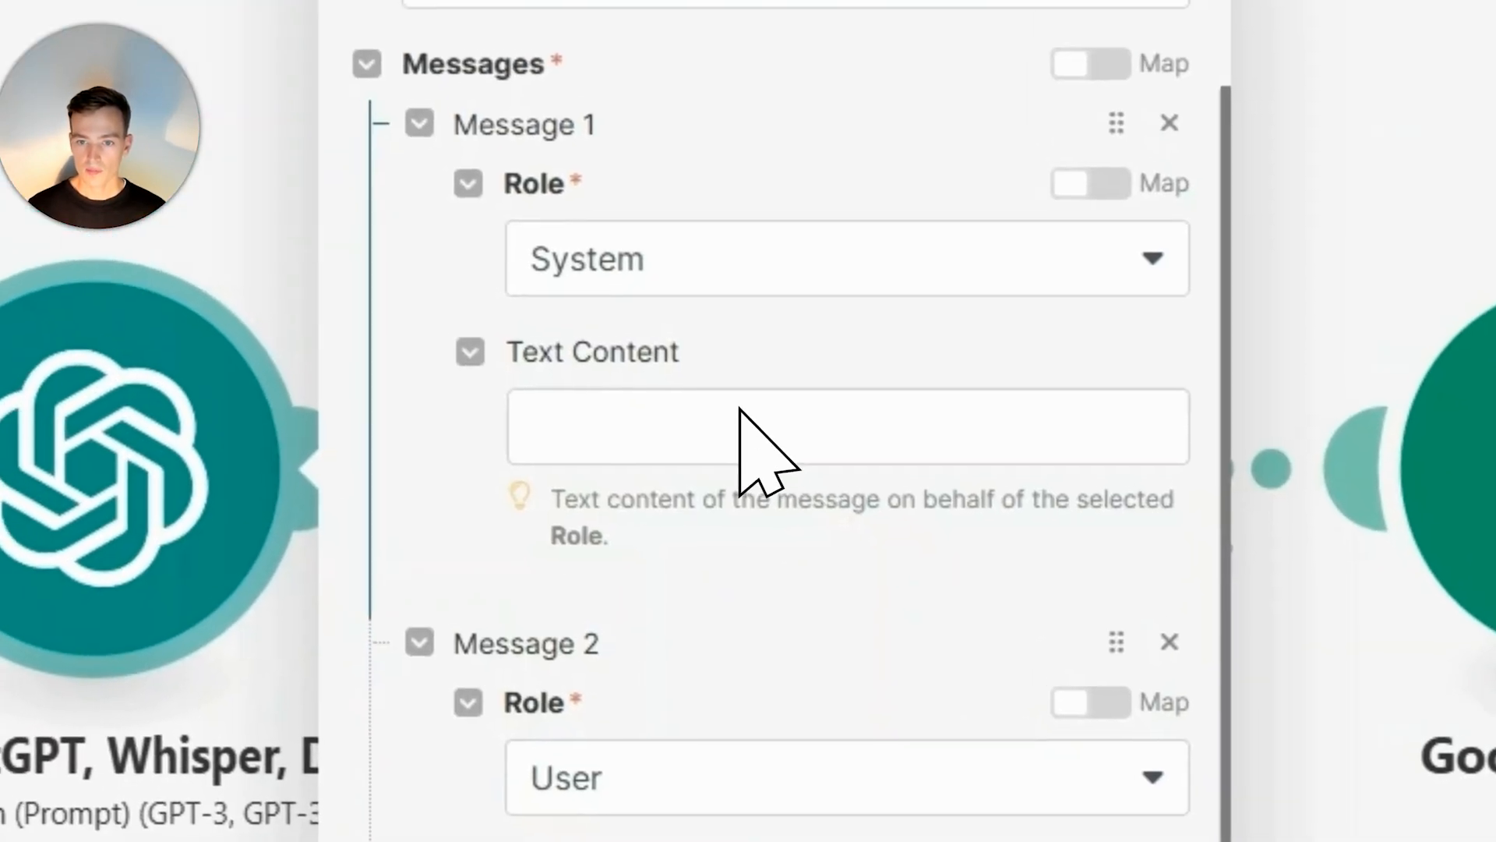
Step: Write a System prompt for a research tool that analyses the competitor's website and compares what they do well to me, and save the OpenAI module
{"action": "left_click", "coordinate": [677, 246]}
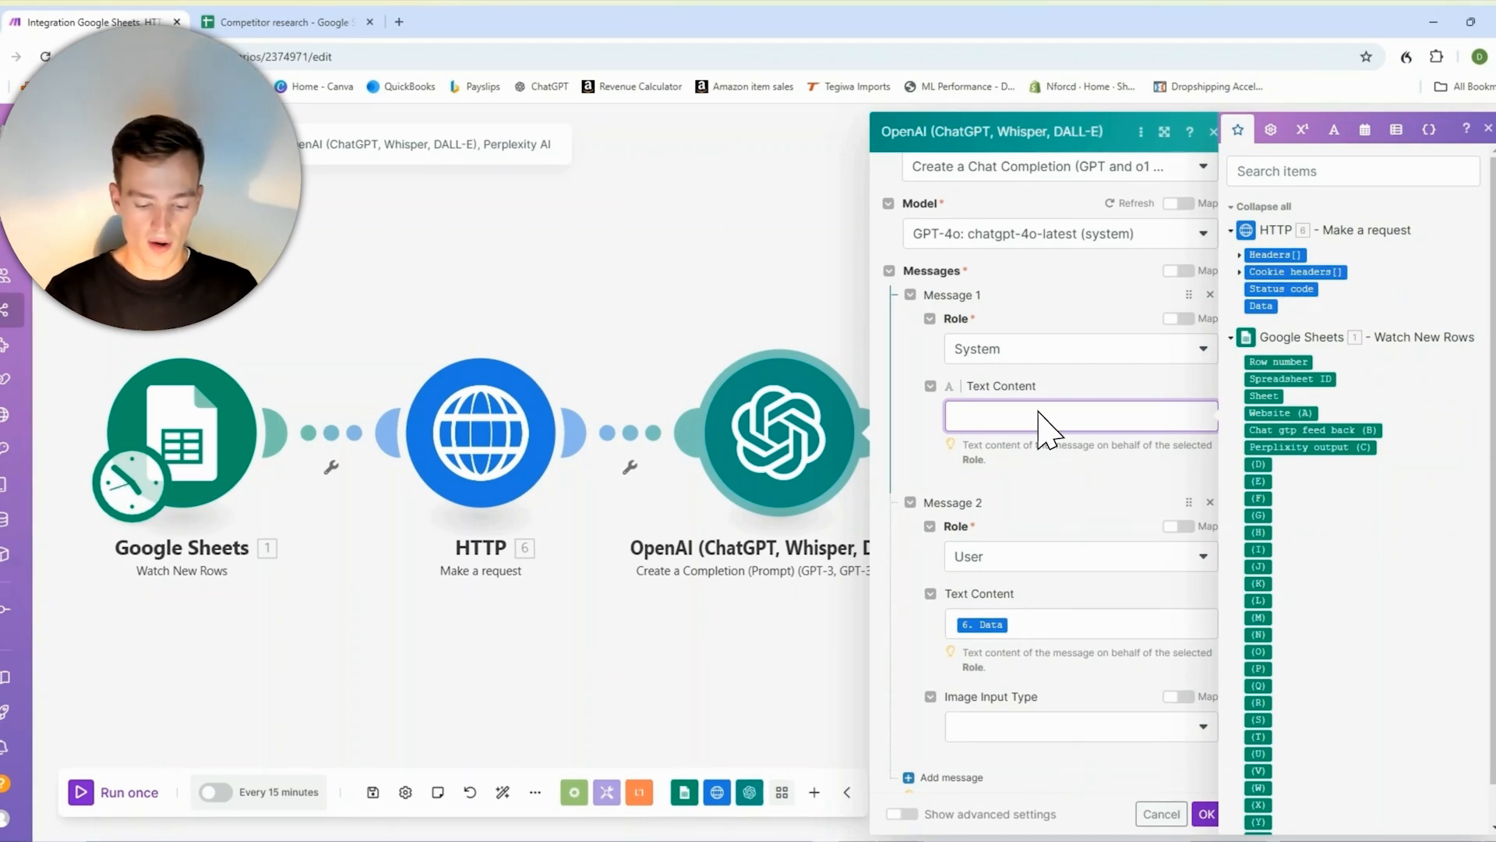
{"action": "type", "text": "competitors website"}
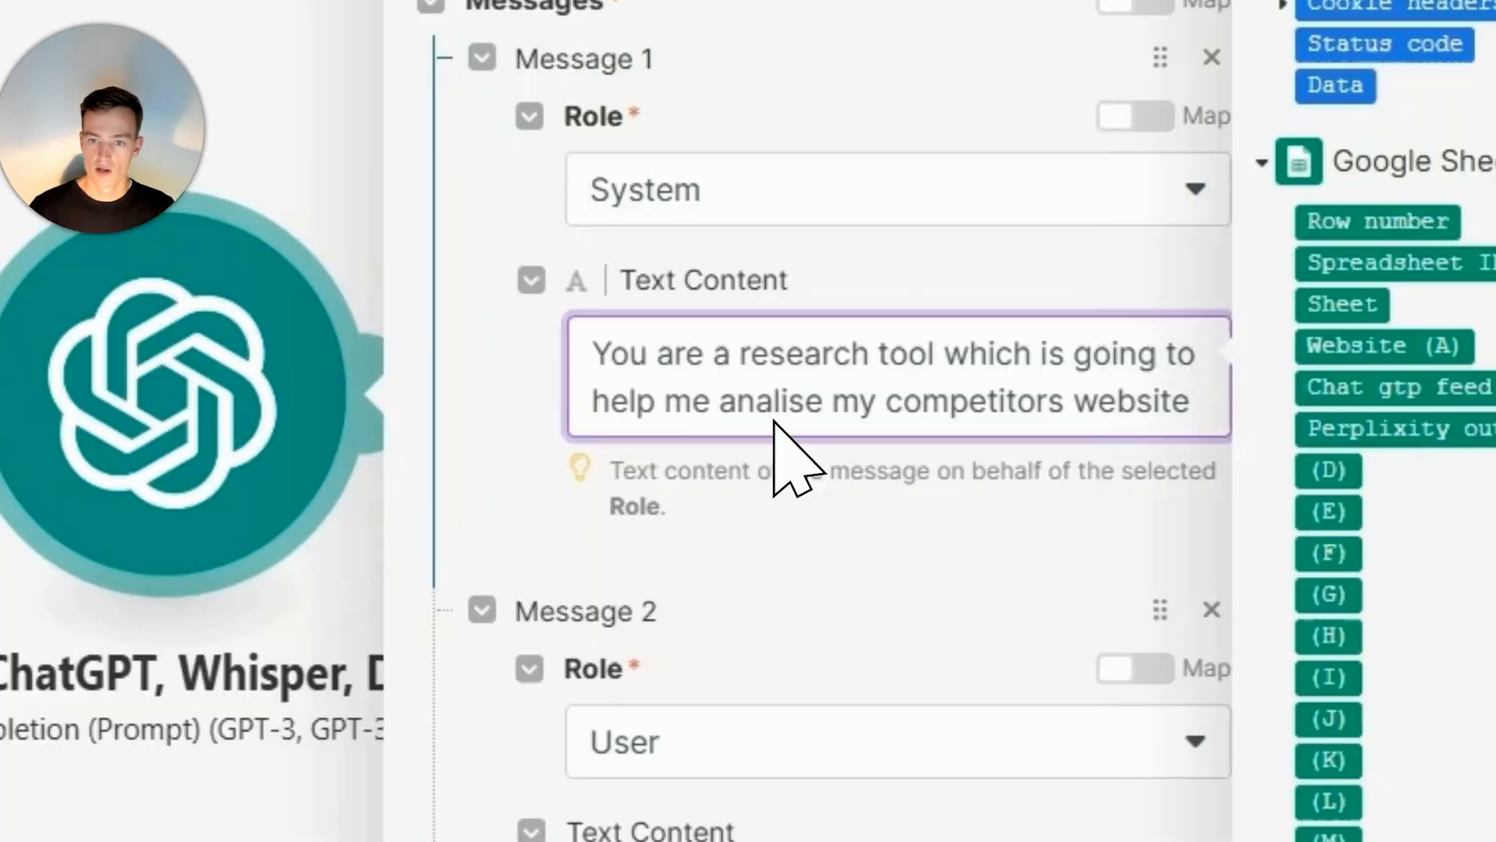
{"action": "type", "text": "I want you to h"}
{"action": "type", "text": "ave a look at what they do well and compare it to me"}
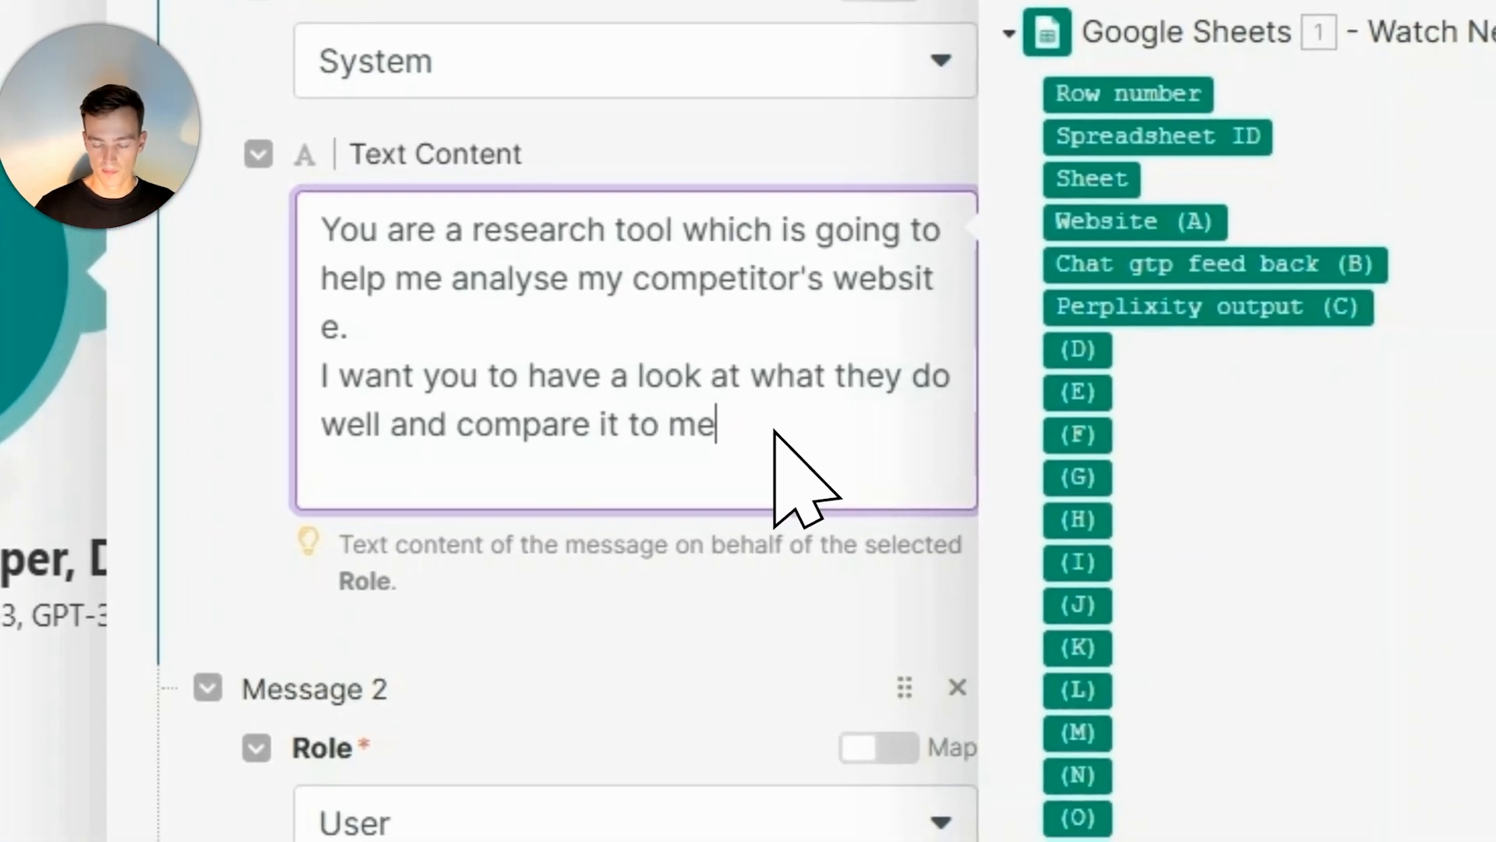
{"action": "type", "text": "."}
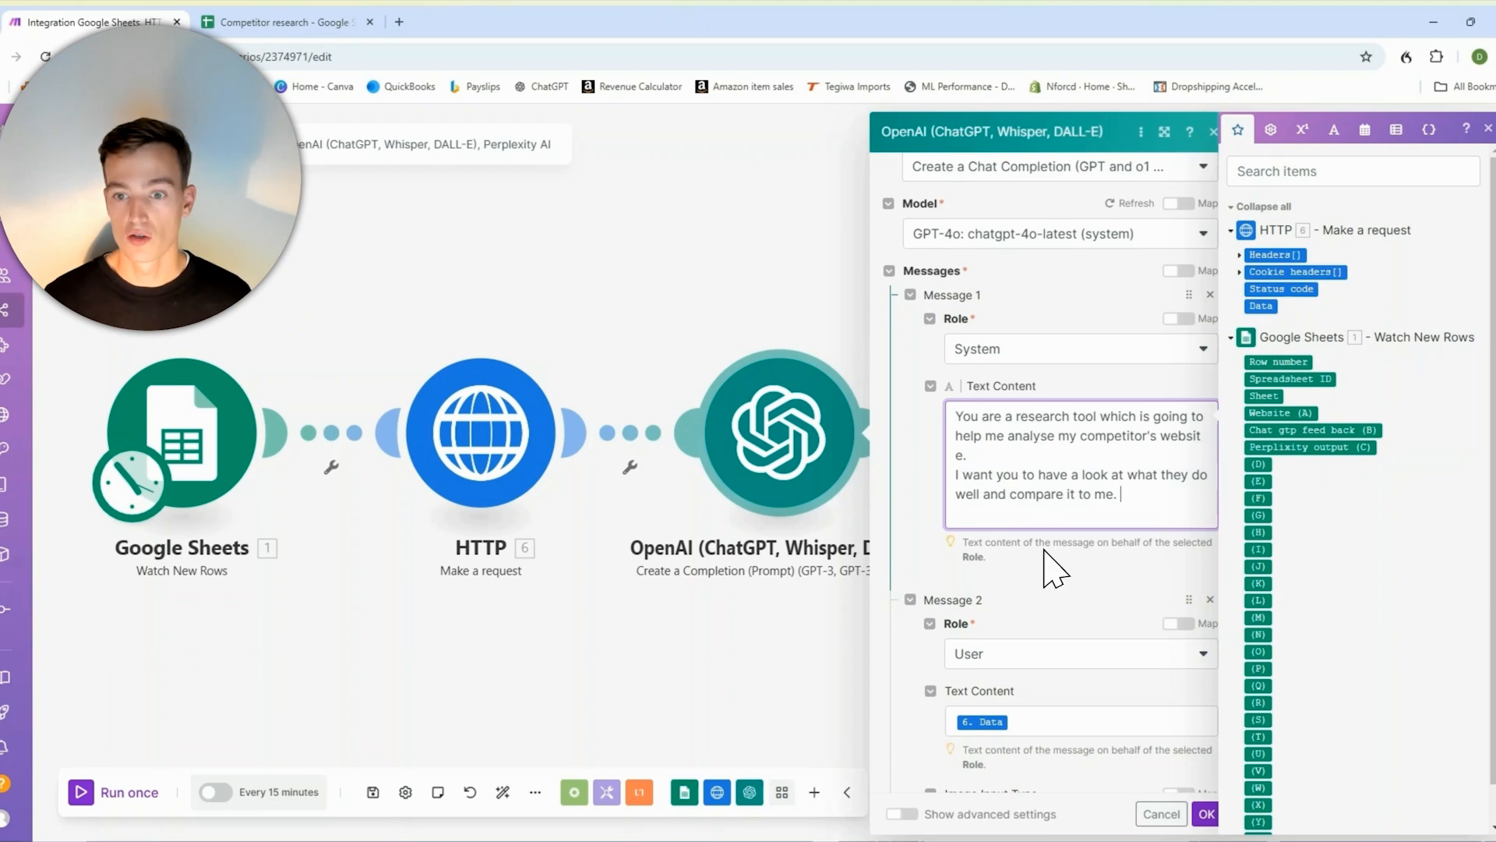
{"action": "scroll", "coordinate": [1048, 593], "scroll_direction": "down", "scroll_amount": 3}
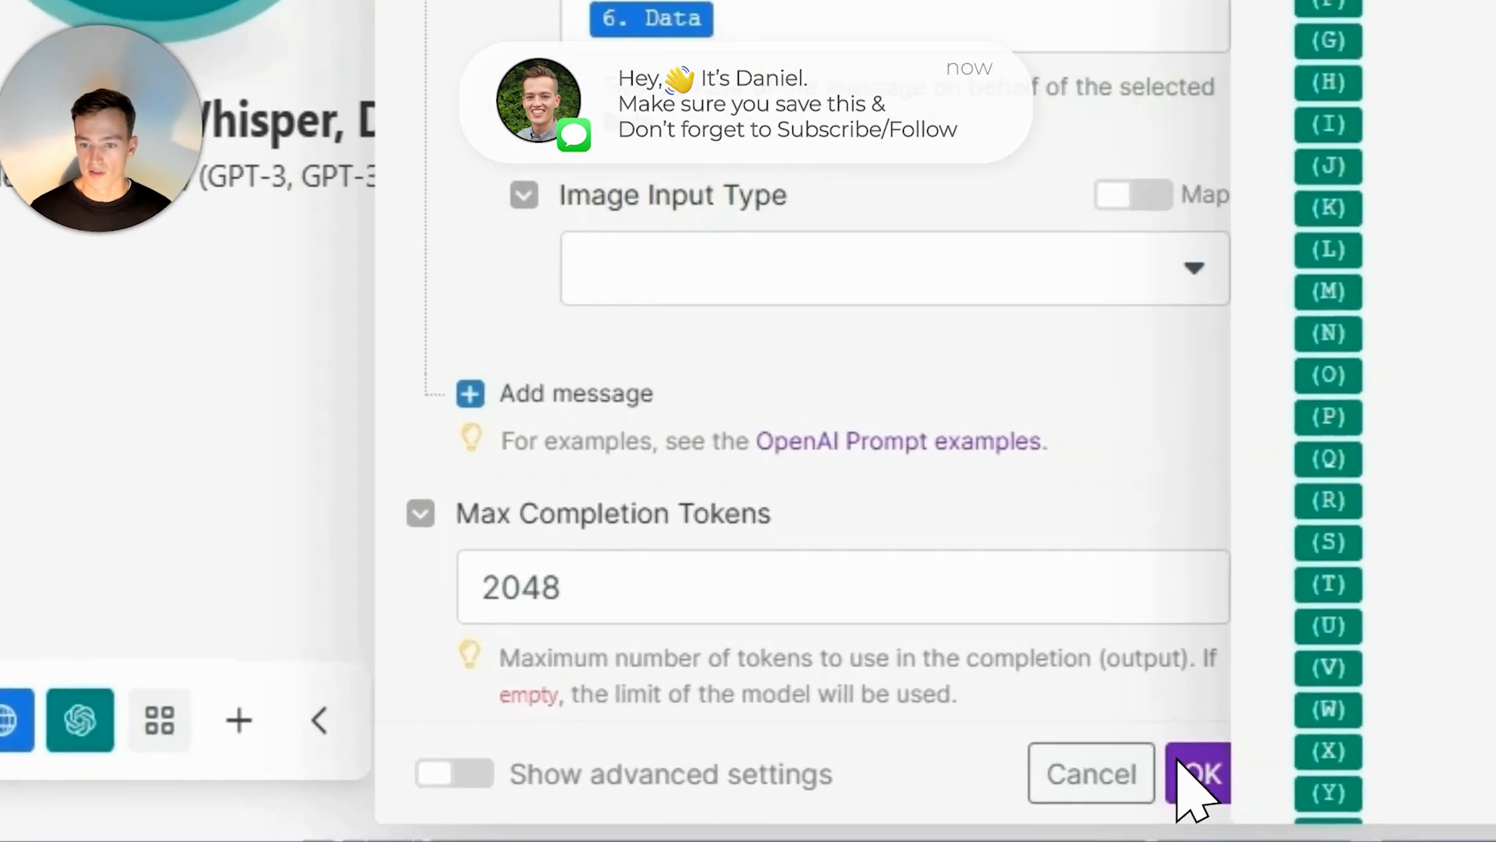
{"action": "left_click", "coordinate": [1206, 814]}
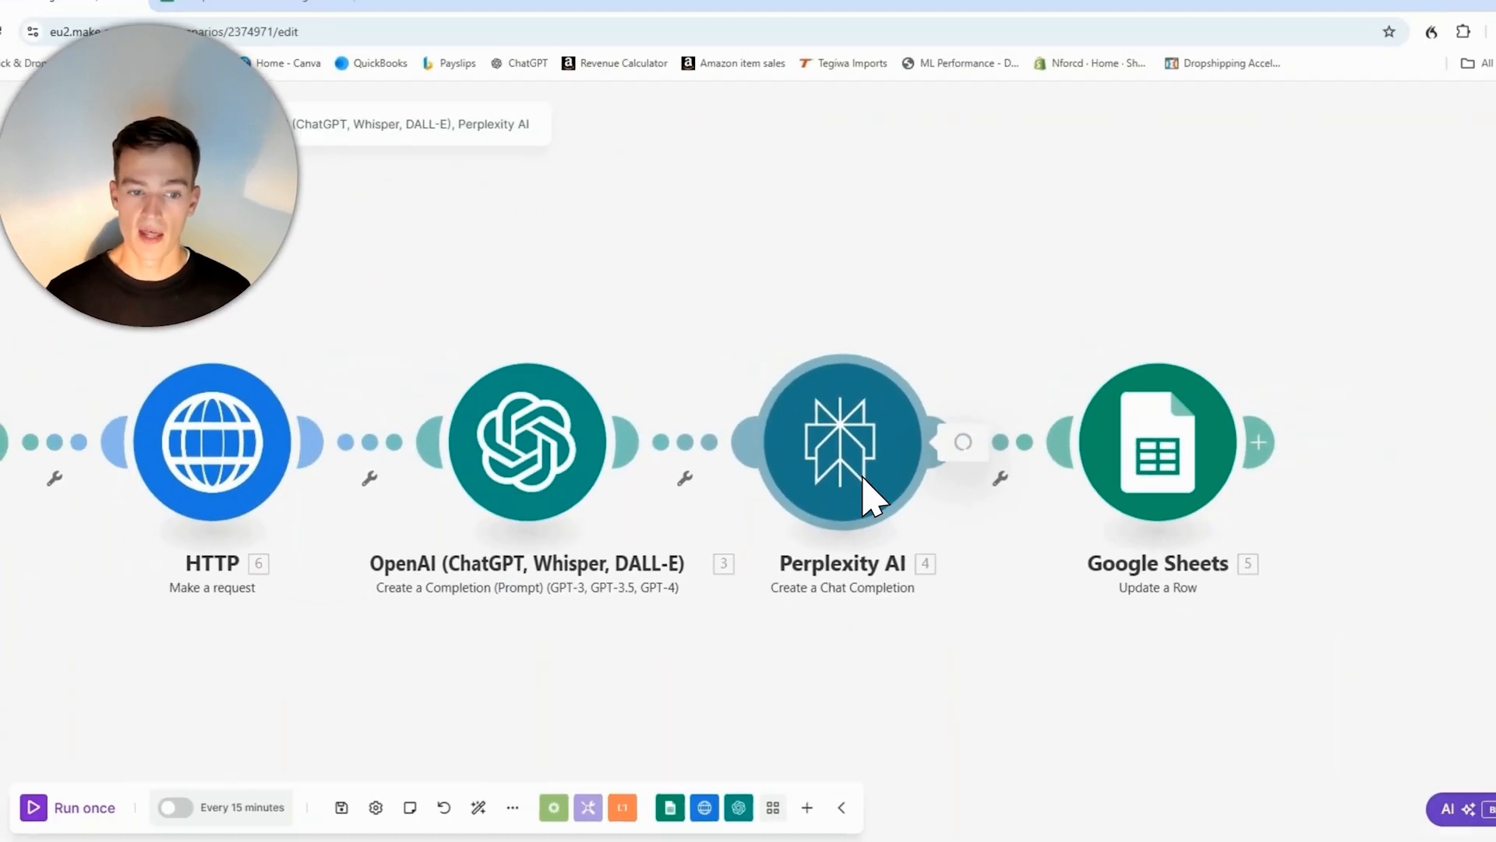
Step: View the new-connection form in the Perplexity AI module, close it without saving and set Max Tokens to 0
{"action": "left_click", "coordinate": [870, 496]}
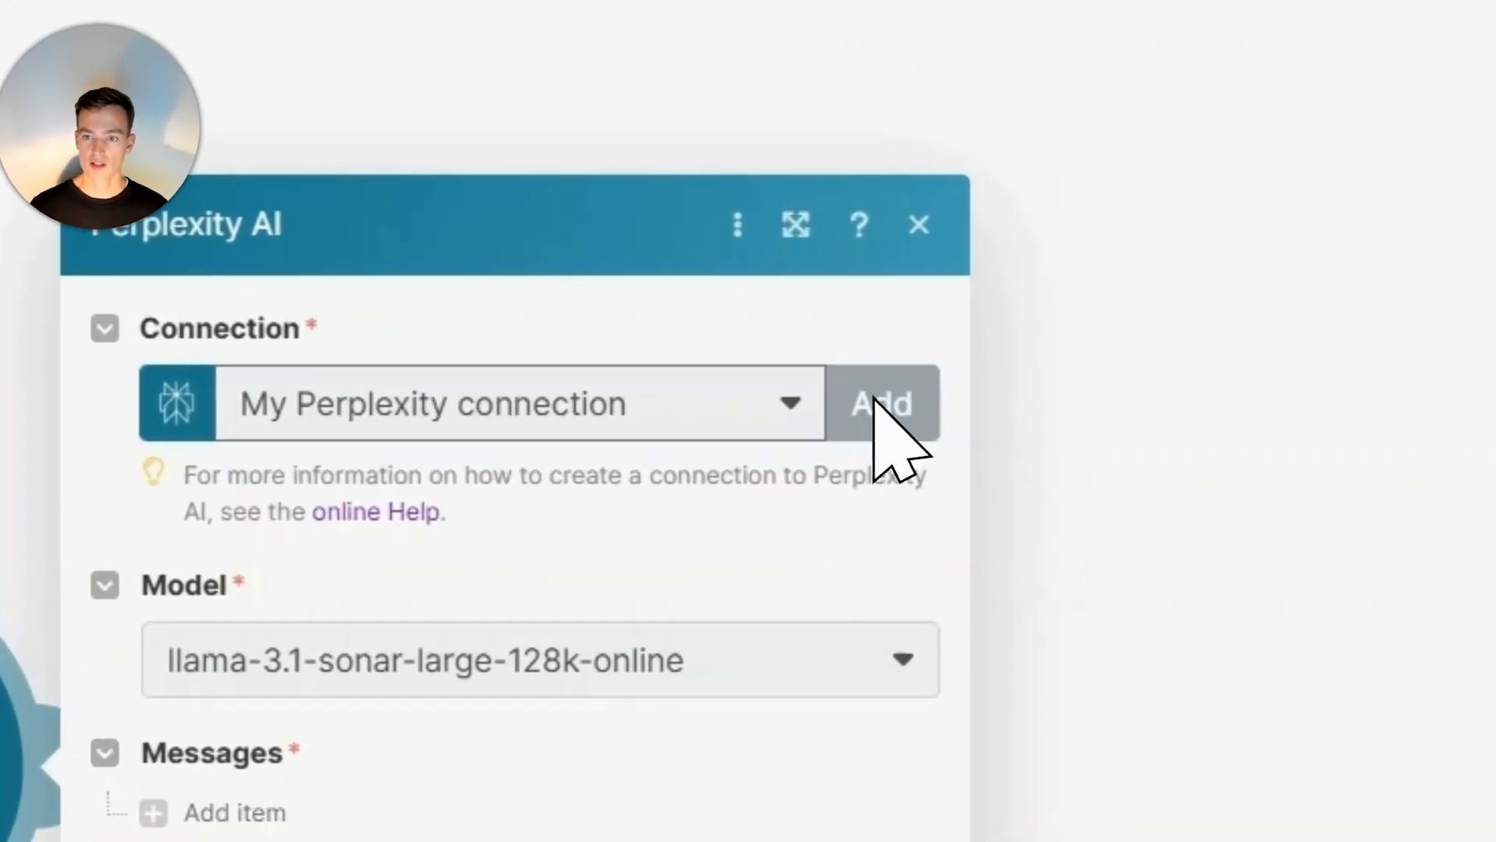
{"action": "left_click", "coordinate": [1268, 300]}
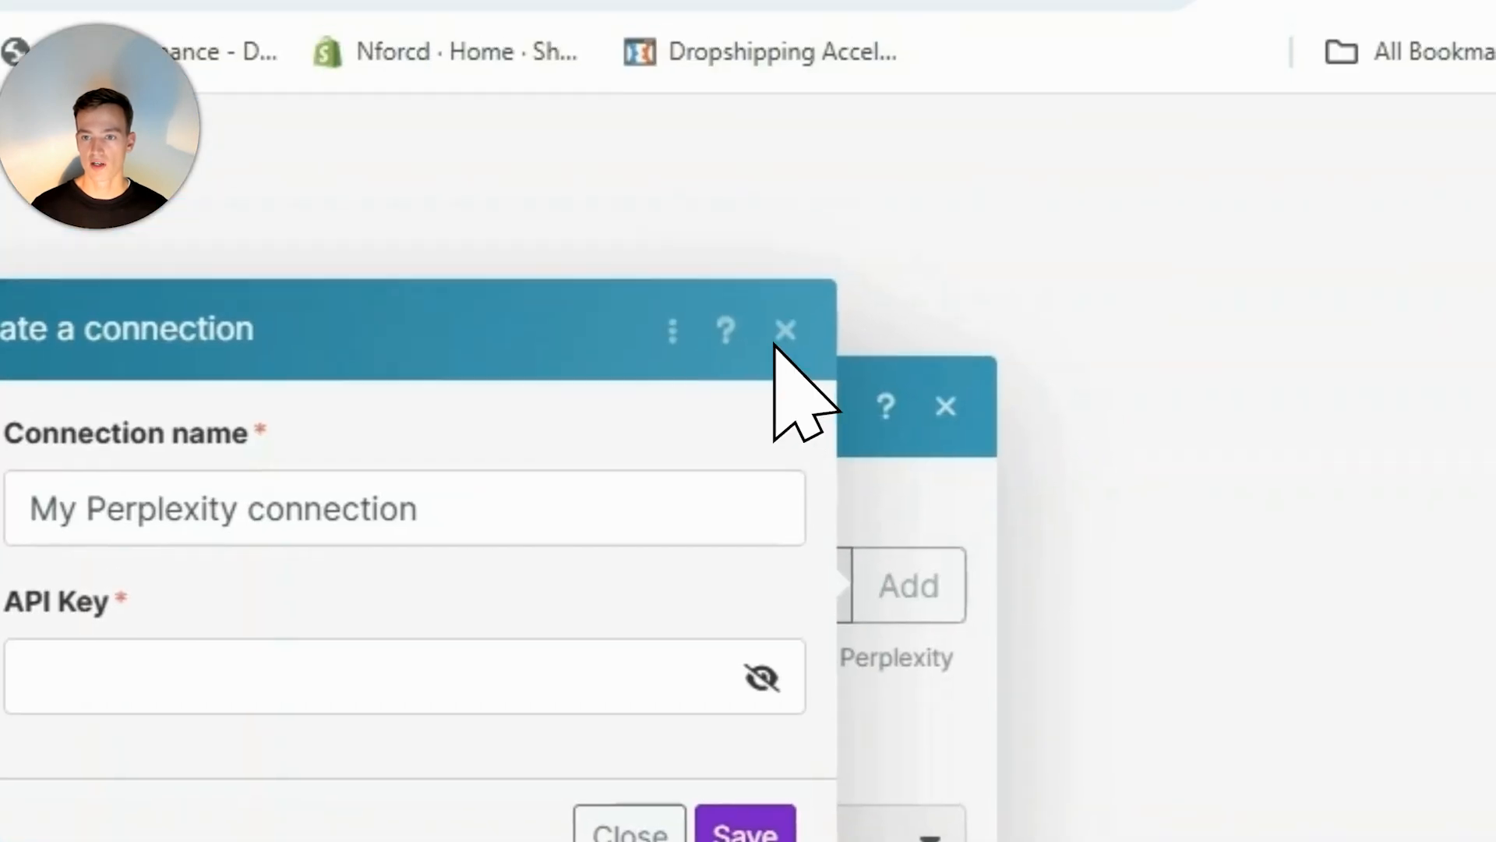
{"action": "left_click", "coordinate": [1263, 119]}
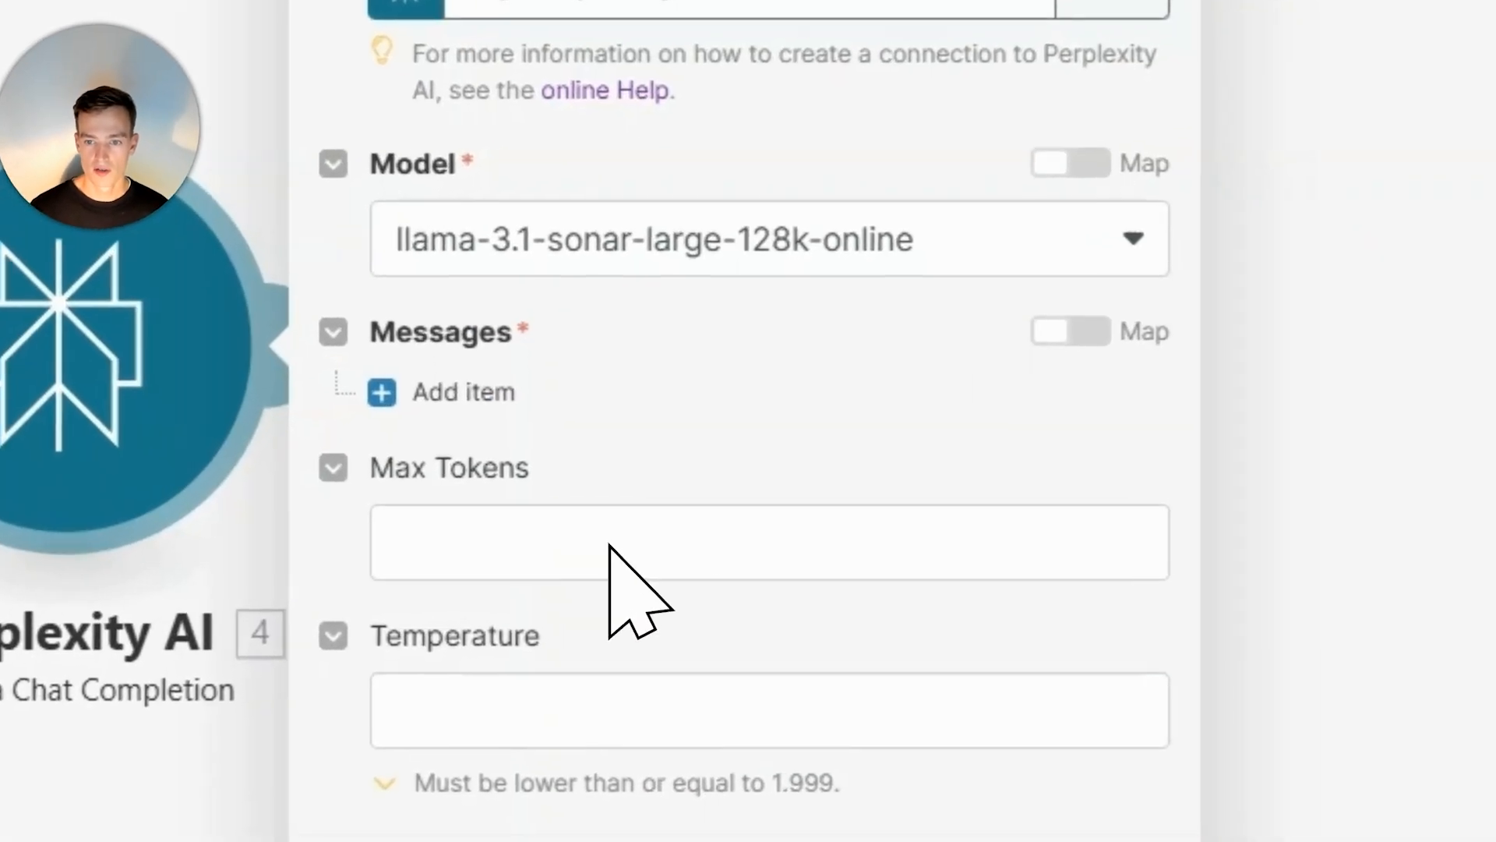
{"action": "left_click", "coordinate": [1051, 518]}
{"action": "type", "text": "0"}
Step: Add a System message telling Perplexity, as a researcher, to look at the attached company website summary and research the company further
{"action": "left_click", "coordinate": [900, 355]}
{"action": "left_click", "coordinate": [732, 411]}
{"action": "left_click", "coordinate": [761, 391]}
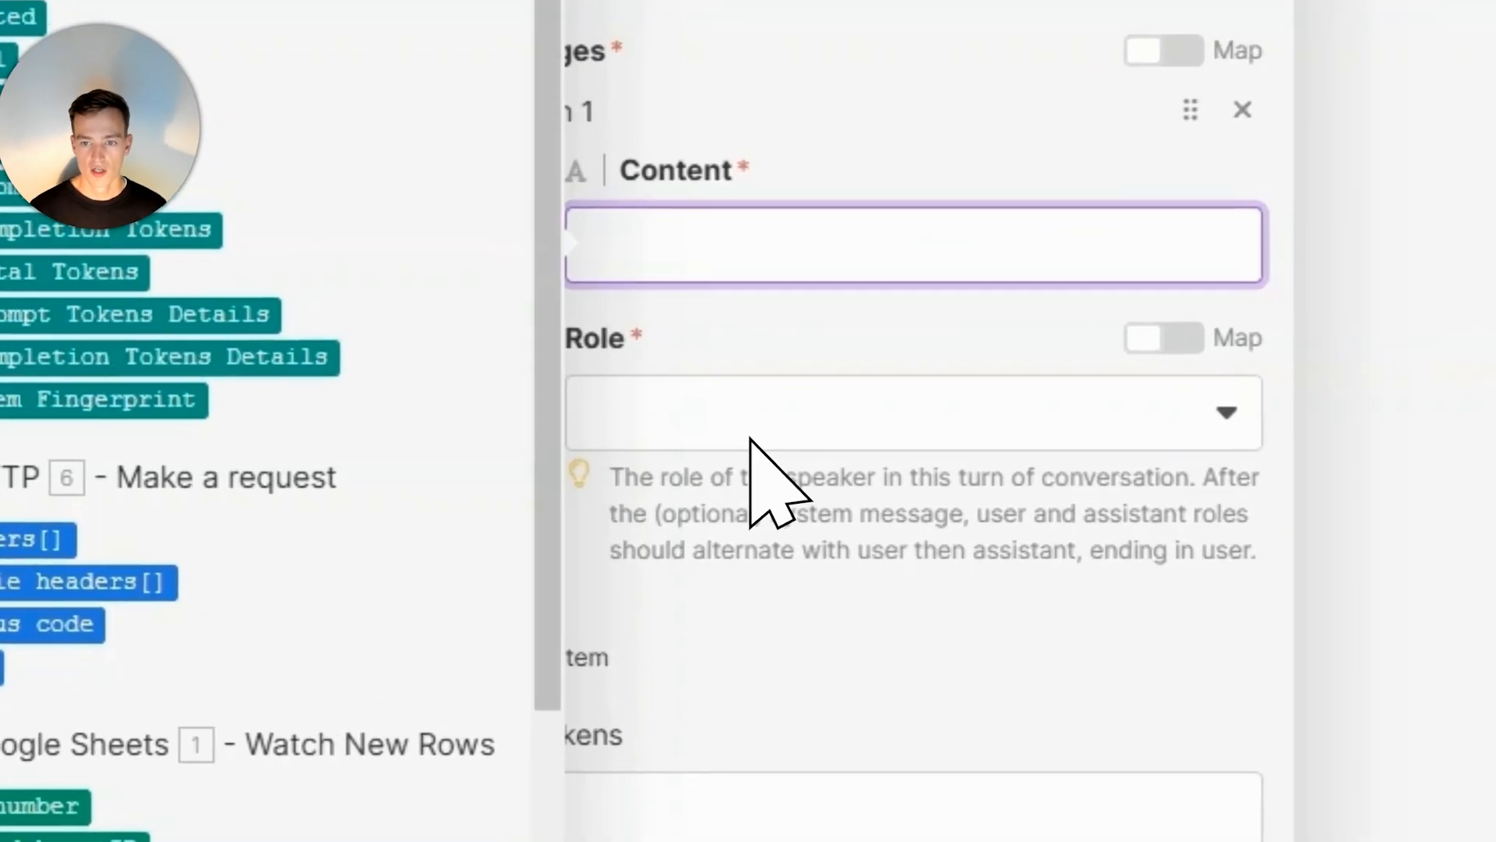
{"action": "left_click", "coordinate": [1068, 489]}
{"action": "left_click", "coordinate": [682, 551]}
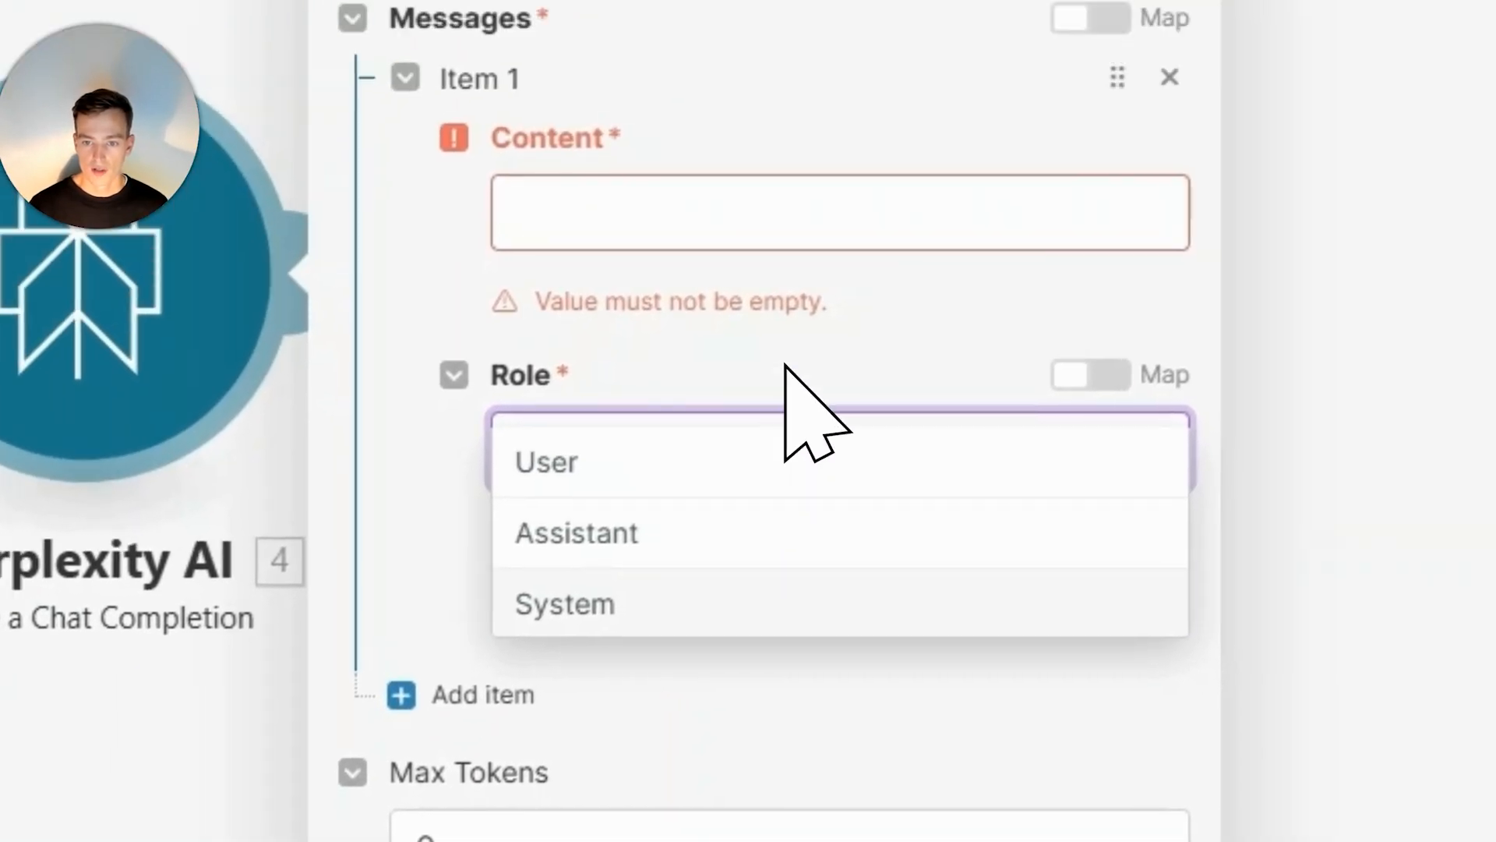
{"action": "left_click", "coordinate": [679, 168]}
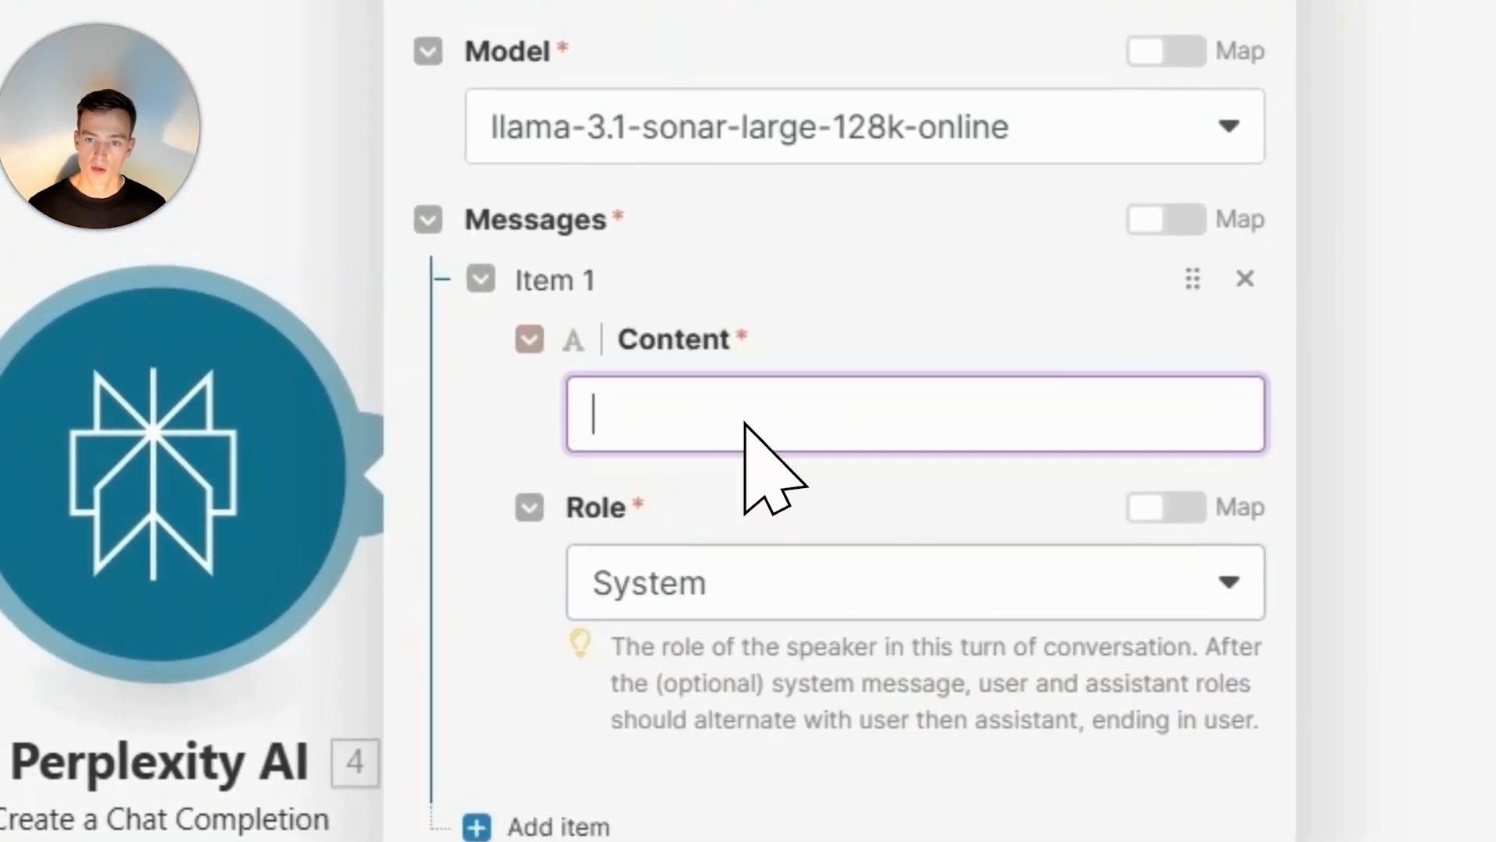
{"action": "type", "text": "Y"}
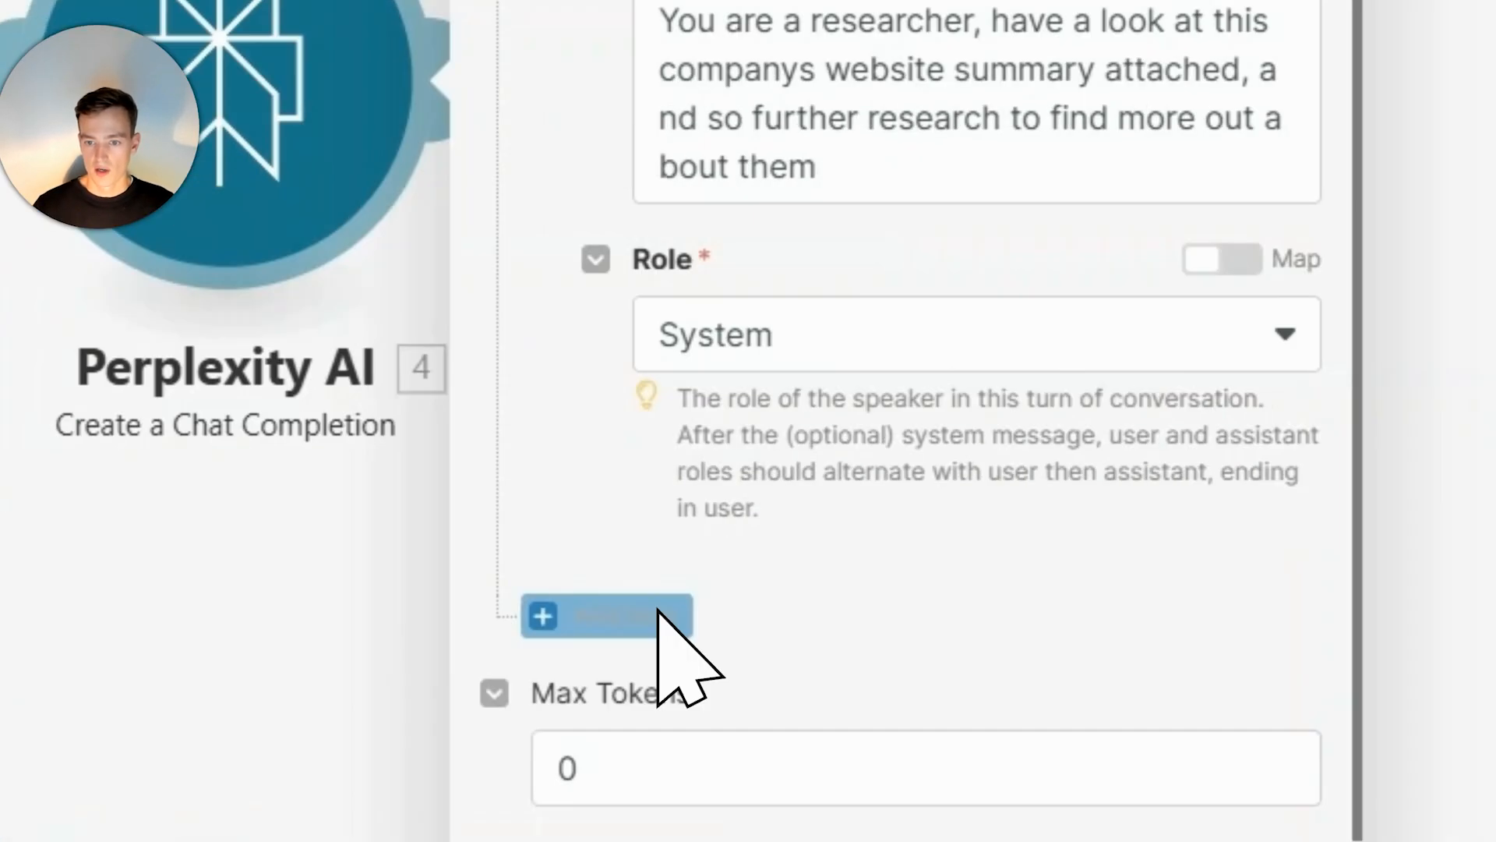
Step: Add a second message to the Perplexity AI module and map OpenAI's Choices Message Content into its content
{"action": "left_click", "coordinate": [1017, 647]}
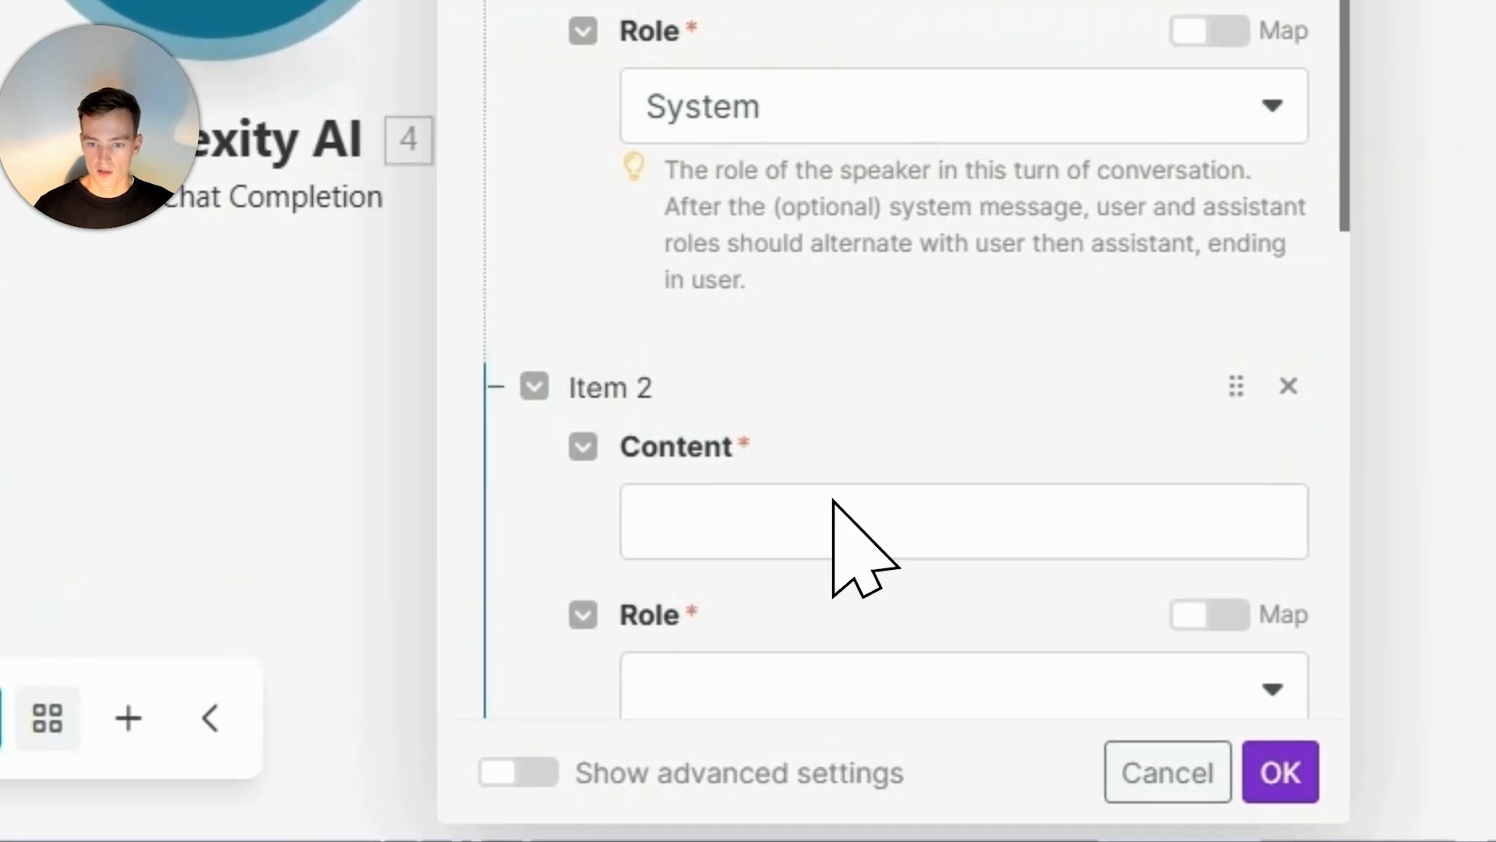
{"action": "left_click", "coordinate": [873, 542]}
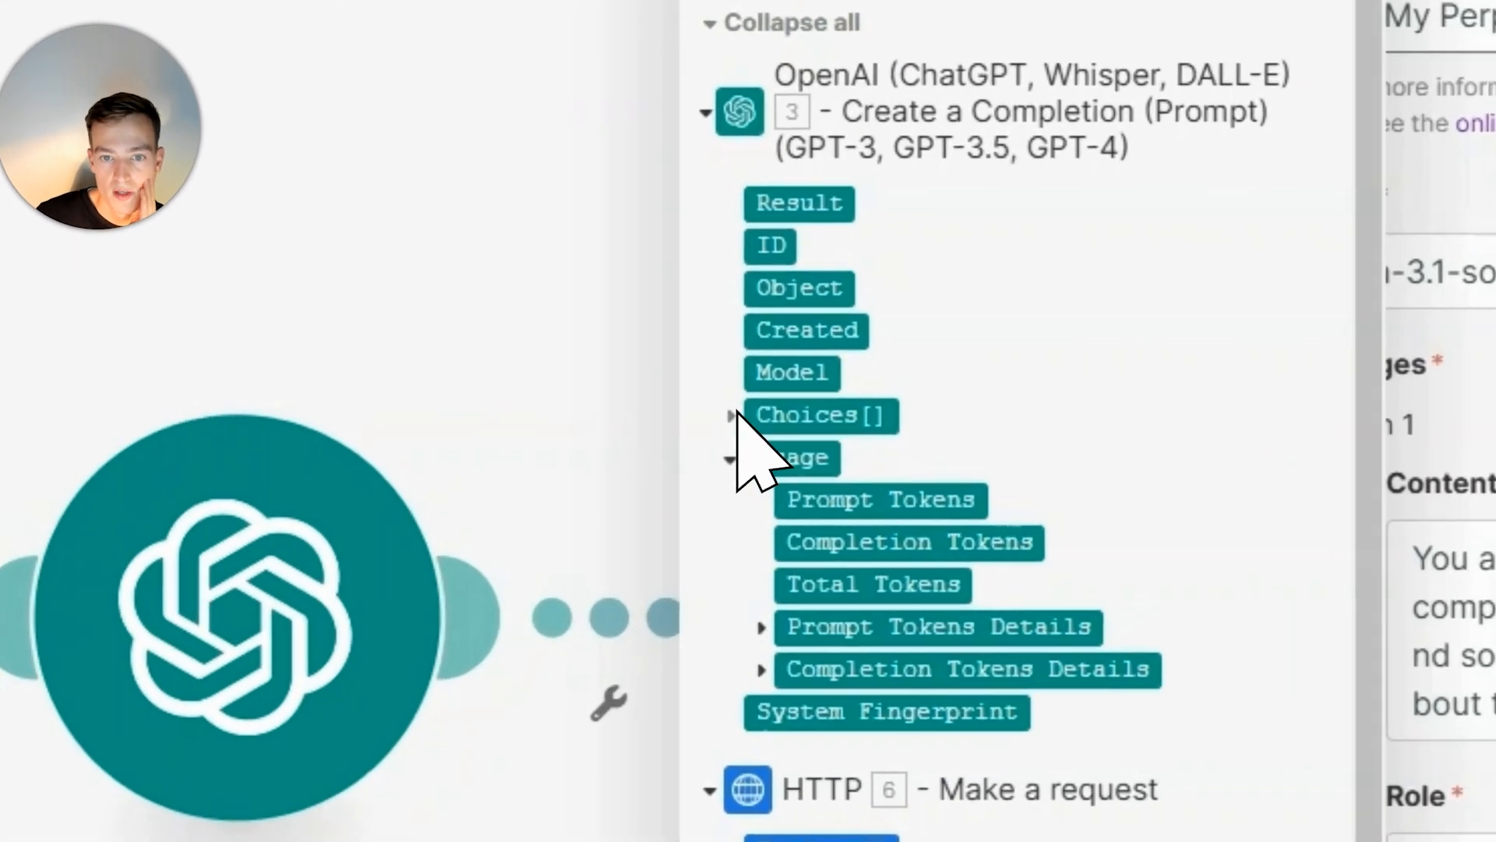
{"action": "left_click", "coordinate": [748, 364]}
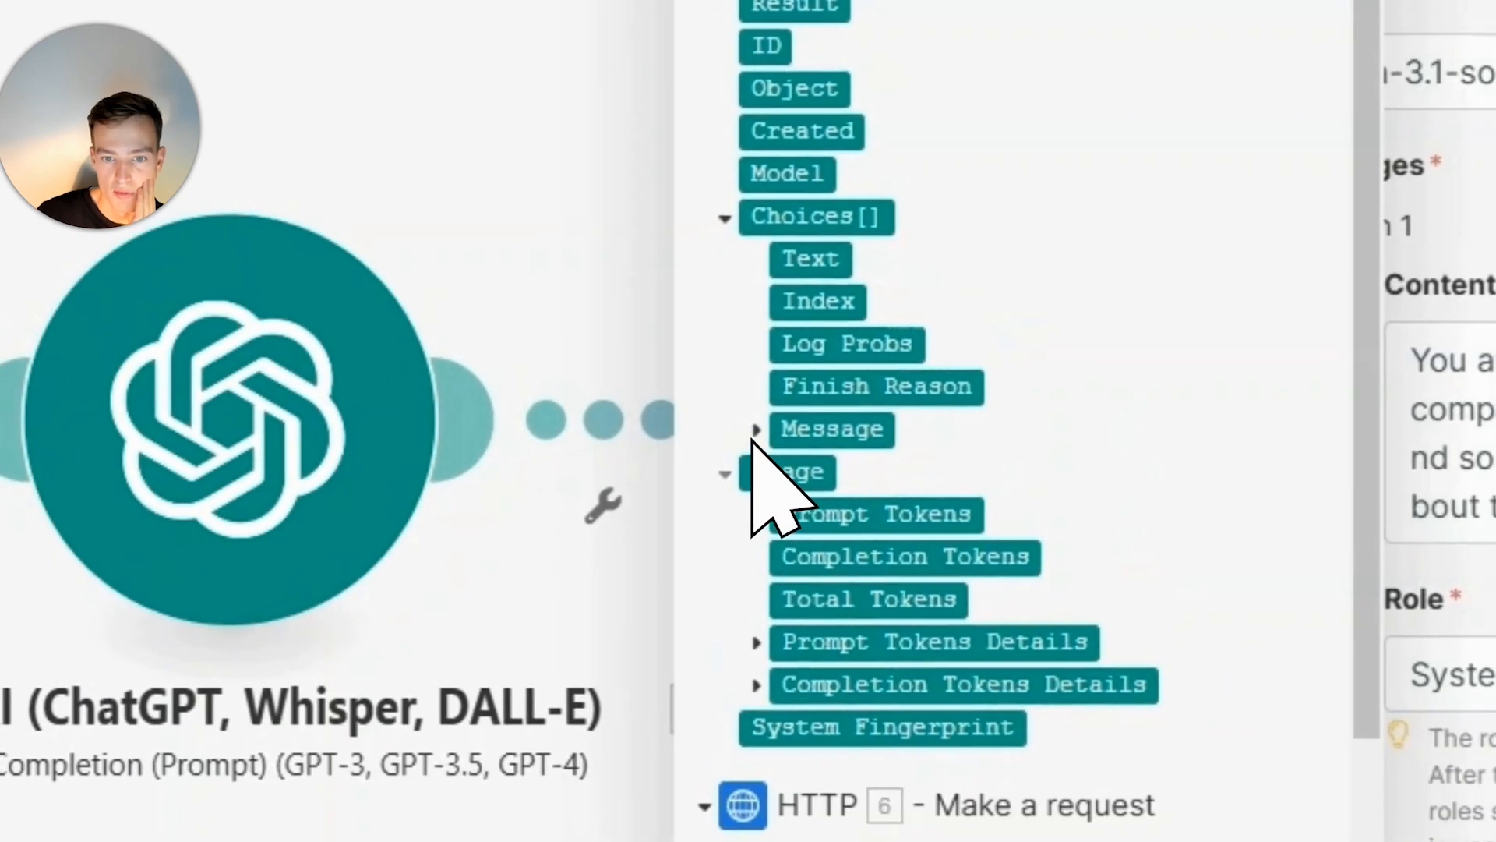
{"action": "left_click", "coordinate": [745, 435]}
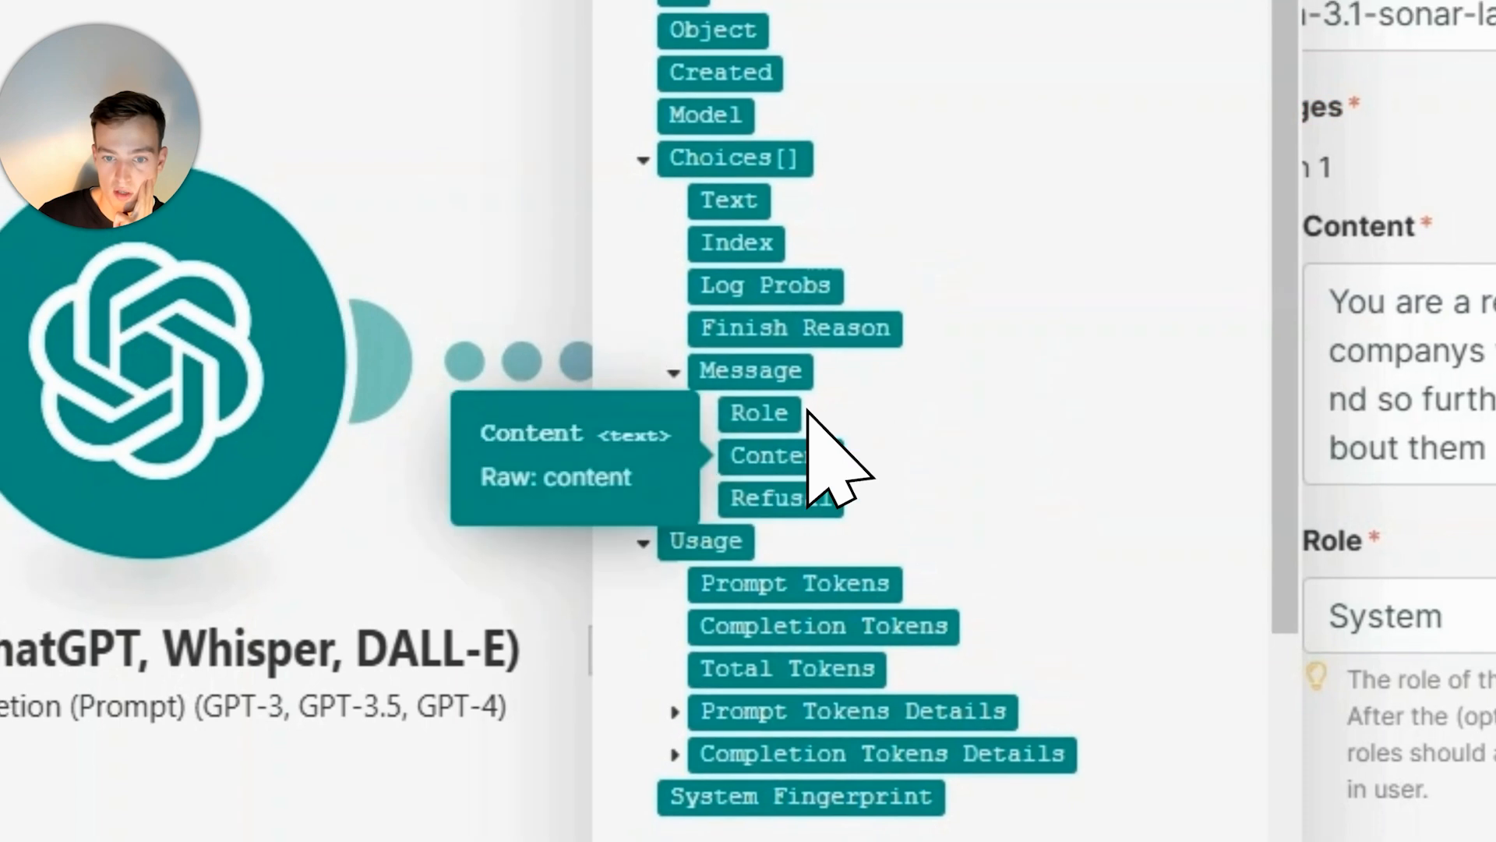
{"action": "left_click", "coordinate": [807, 483]}
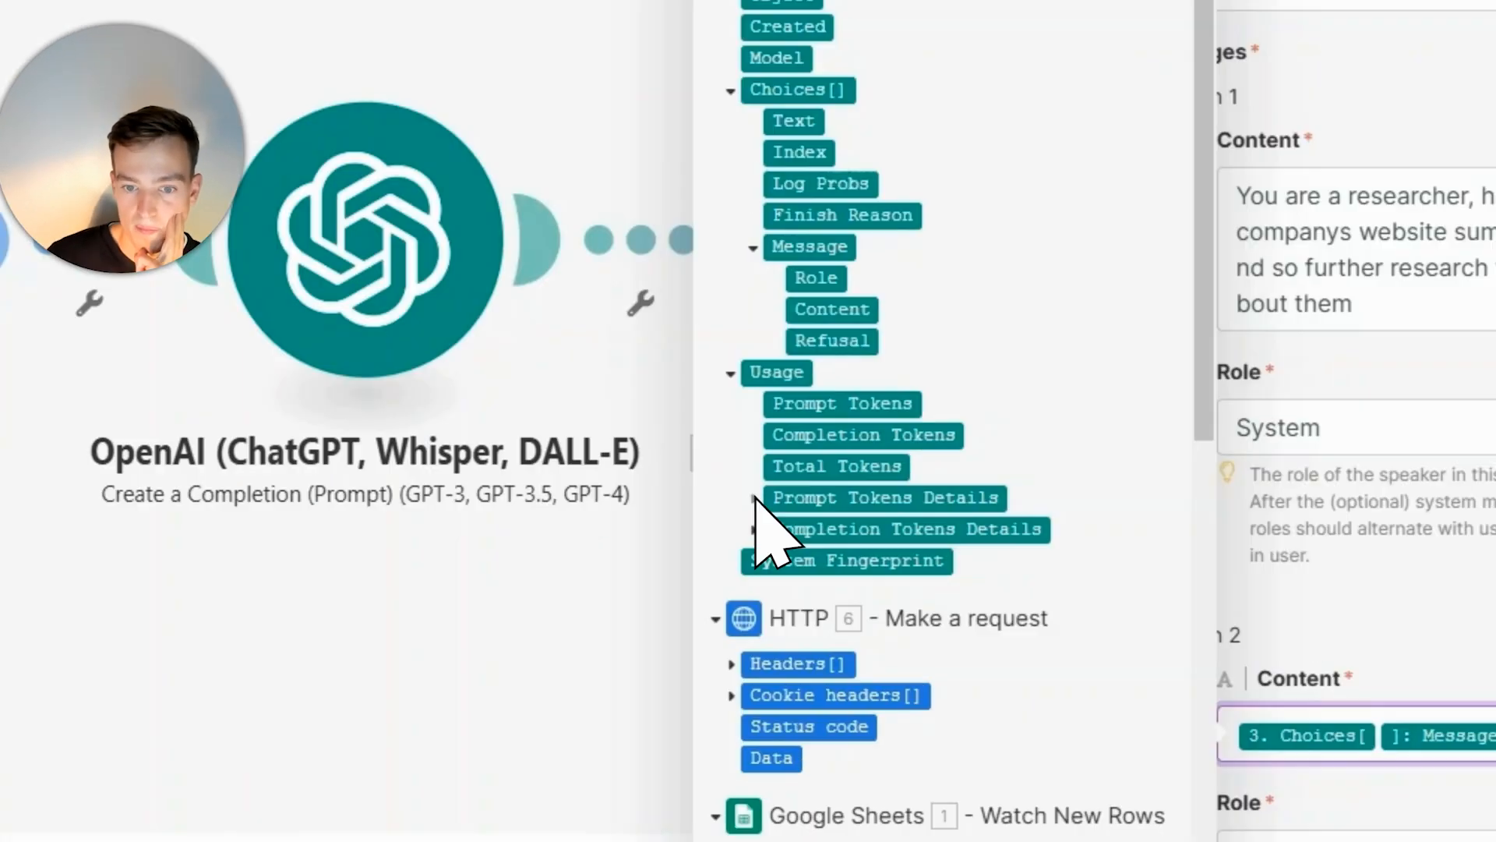
{"action": "left_click", "coordinate": [755, 498]}
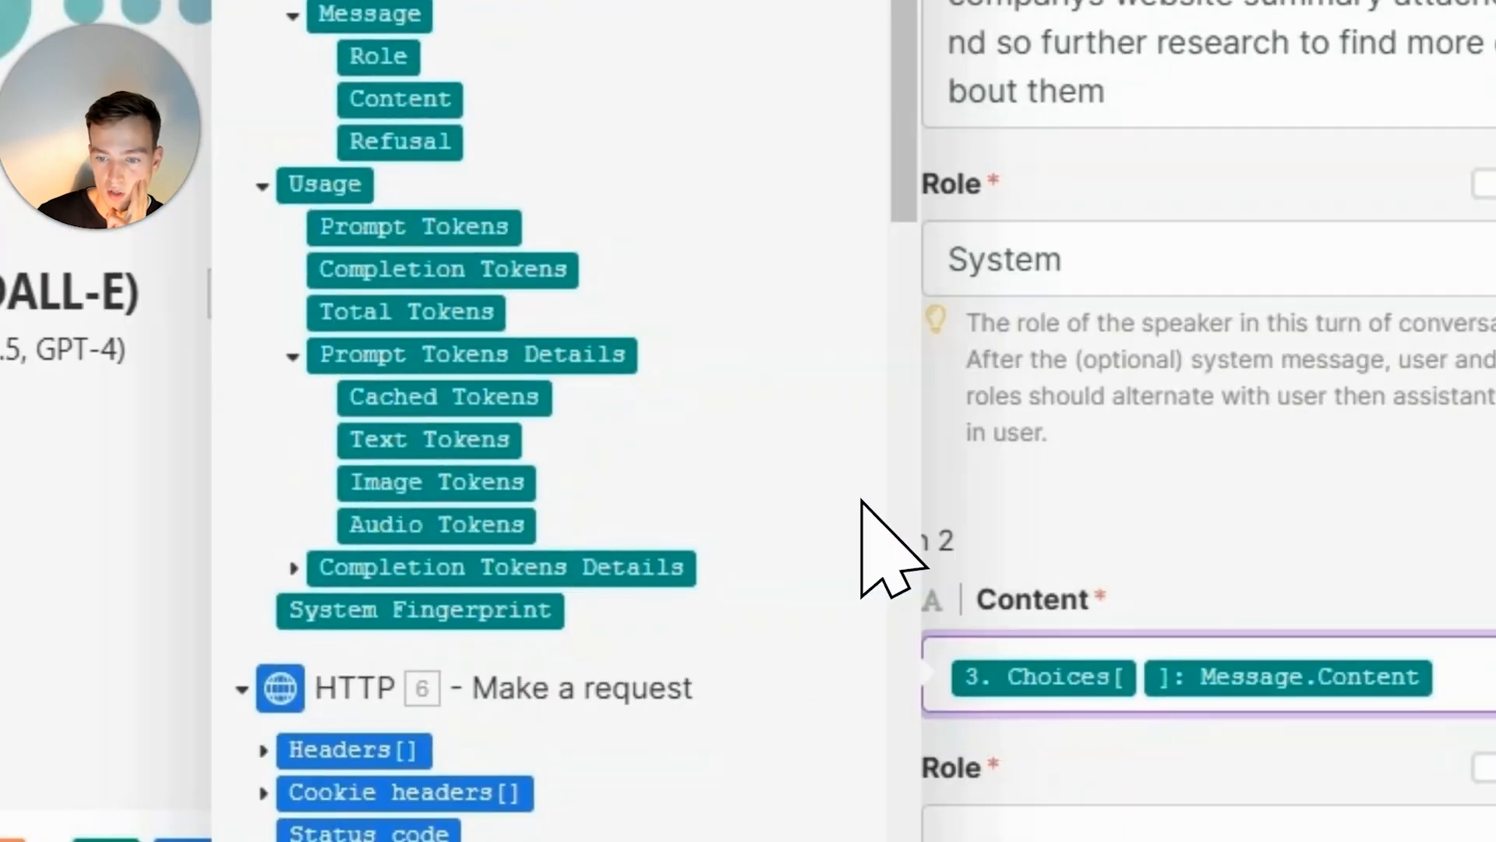
Step: Assign the User role to the second Perplexity AI message and save the module
{"action": "left_click", "coordinate": [775, 428]}
{"action": "scroll", "coordinate": [781, 460], "scroll_direction": "down", "scroll_amount": 2}
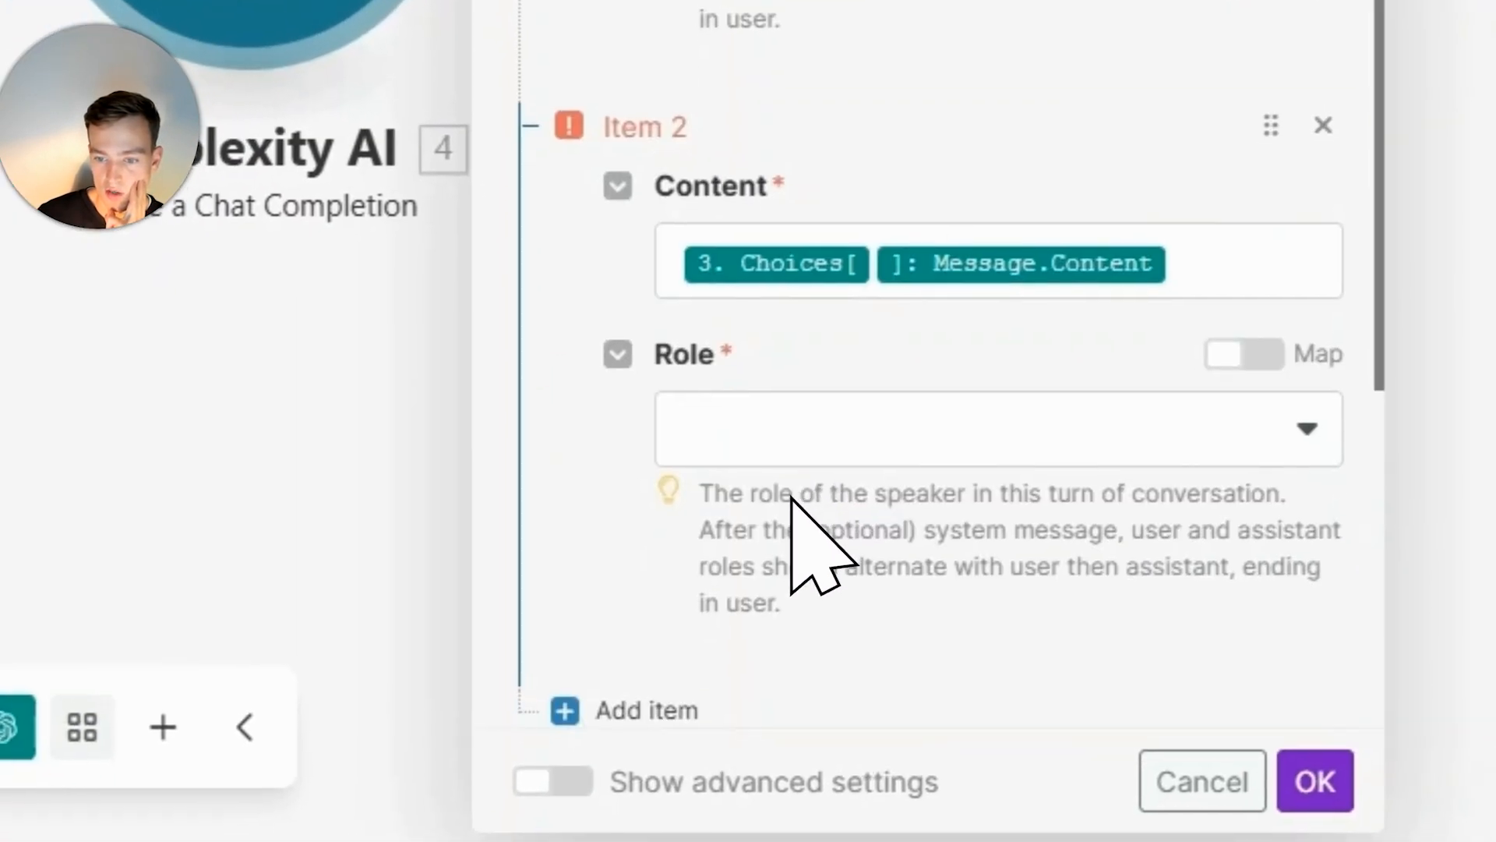
{"action": "left_click", "coordinate": [765, 441]}
{"action": "left_click", "coordinate": [772, 318]}
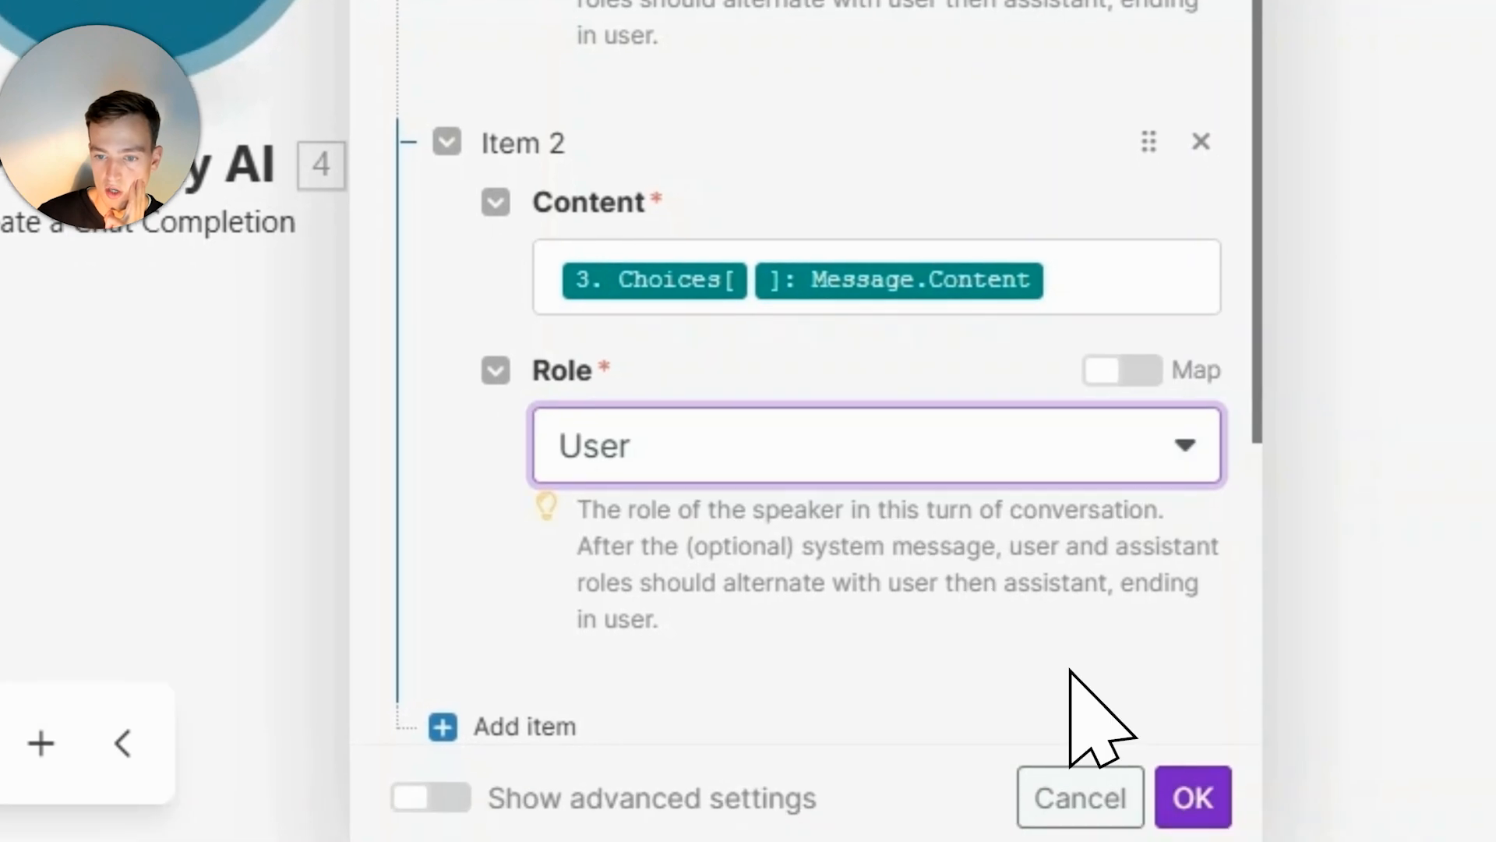
{"action": "left_click", "coordinate": [1177, 768]}
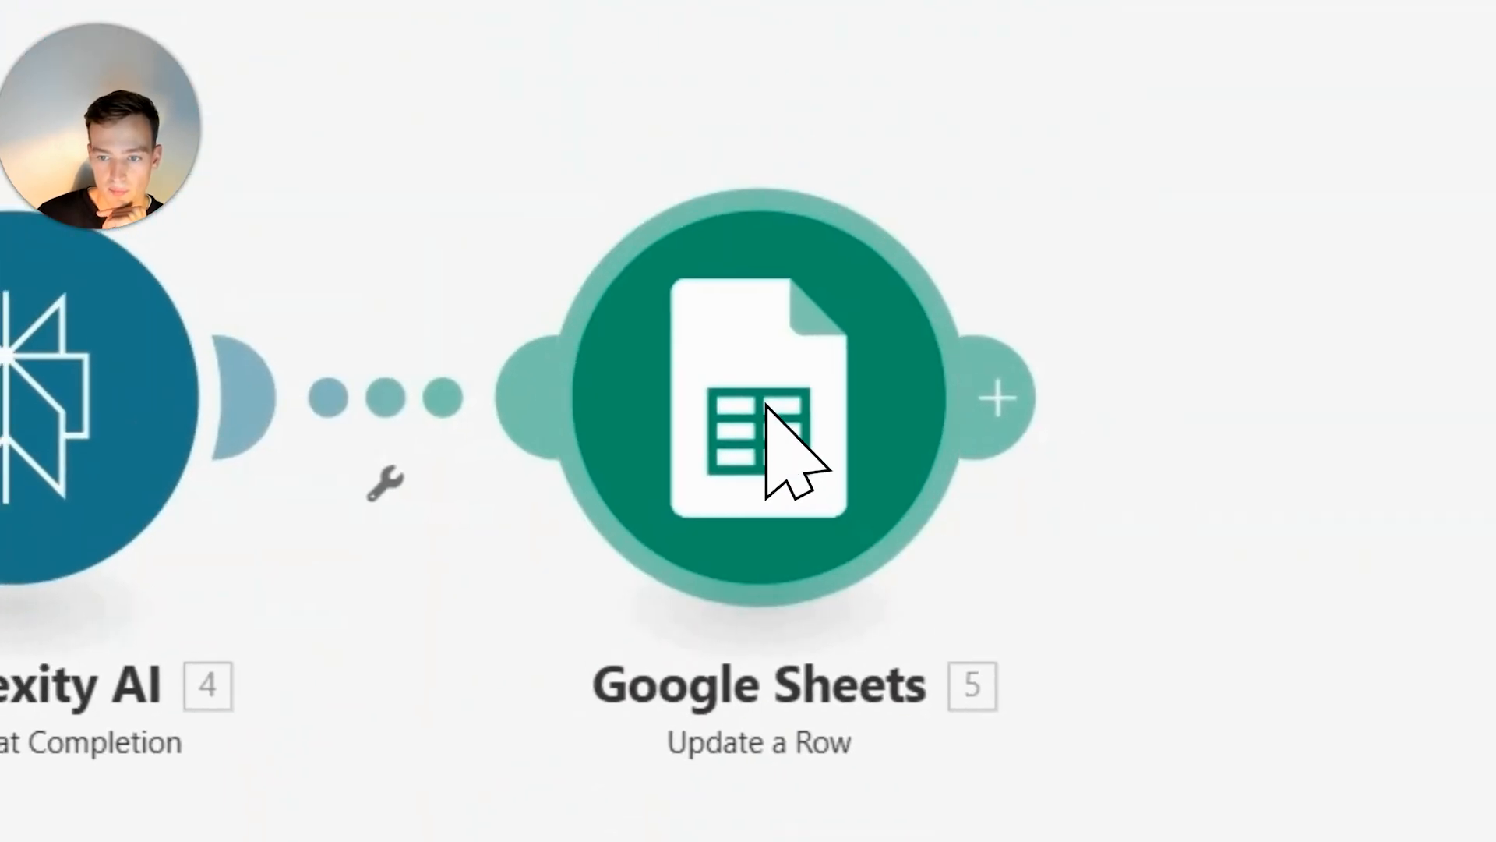
Step: In the Google Sheets Update a Row module, keep My Drive and choose the Competitor research spreadsheet
{"action": "left_click", "coordinate": [766, 407]}
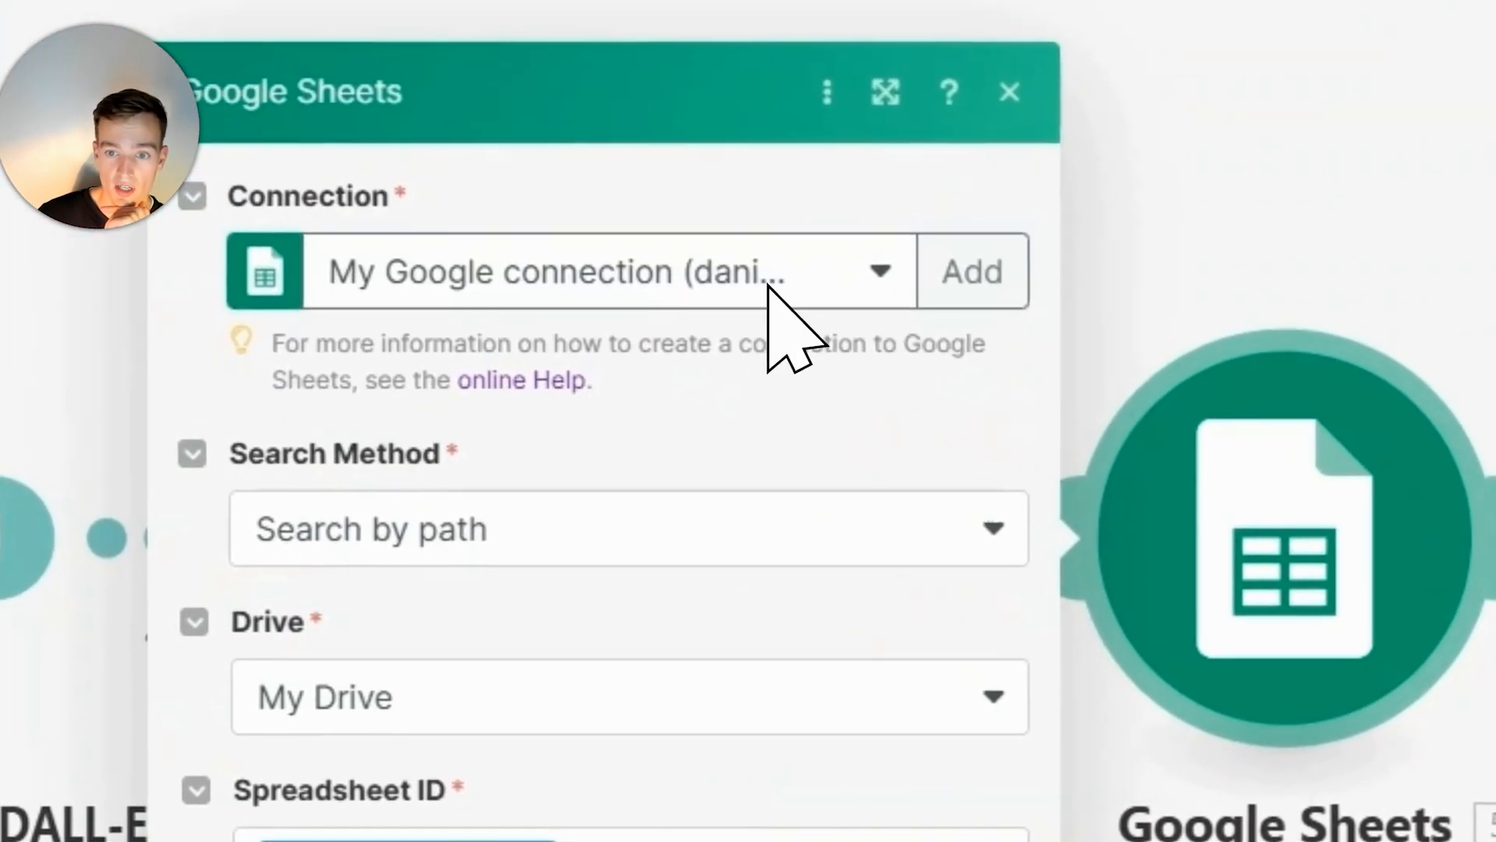
{"action": "left_click", "coordinate": [774, 285]}
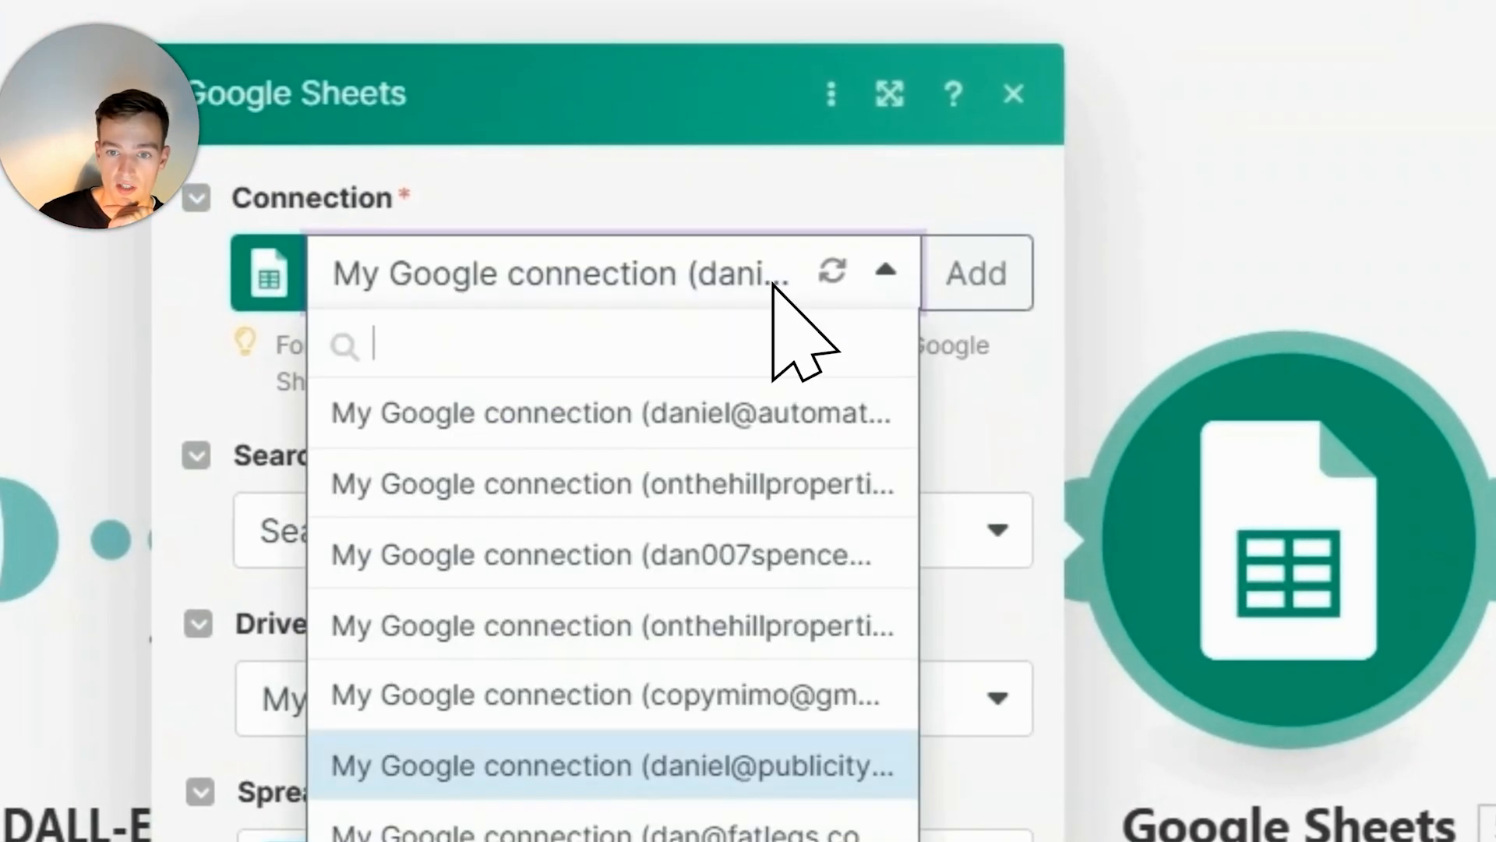
{"action": "left_click", "coordinate": [773, 285]}
{"action": "left_click", "coordinate": [620, 688]}
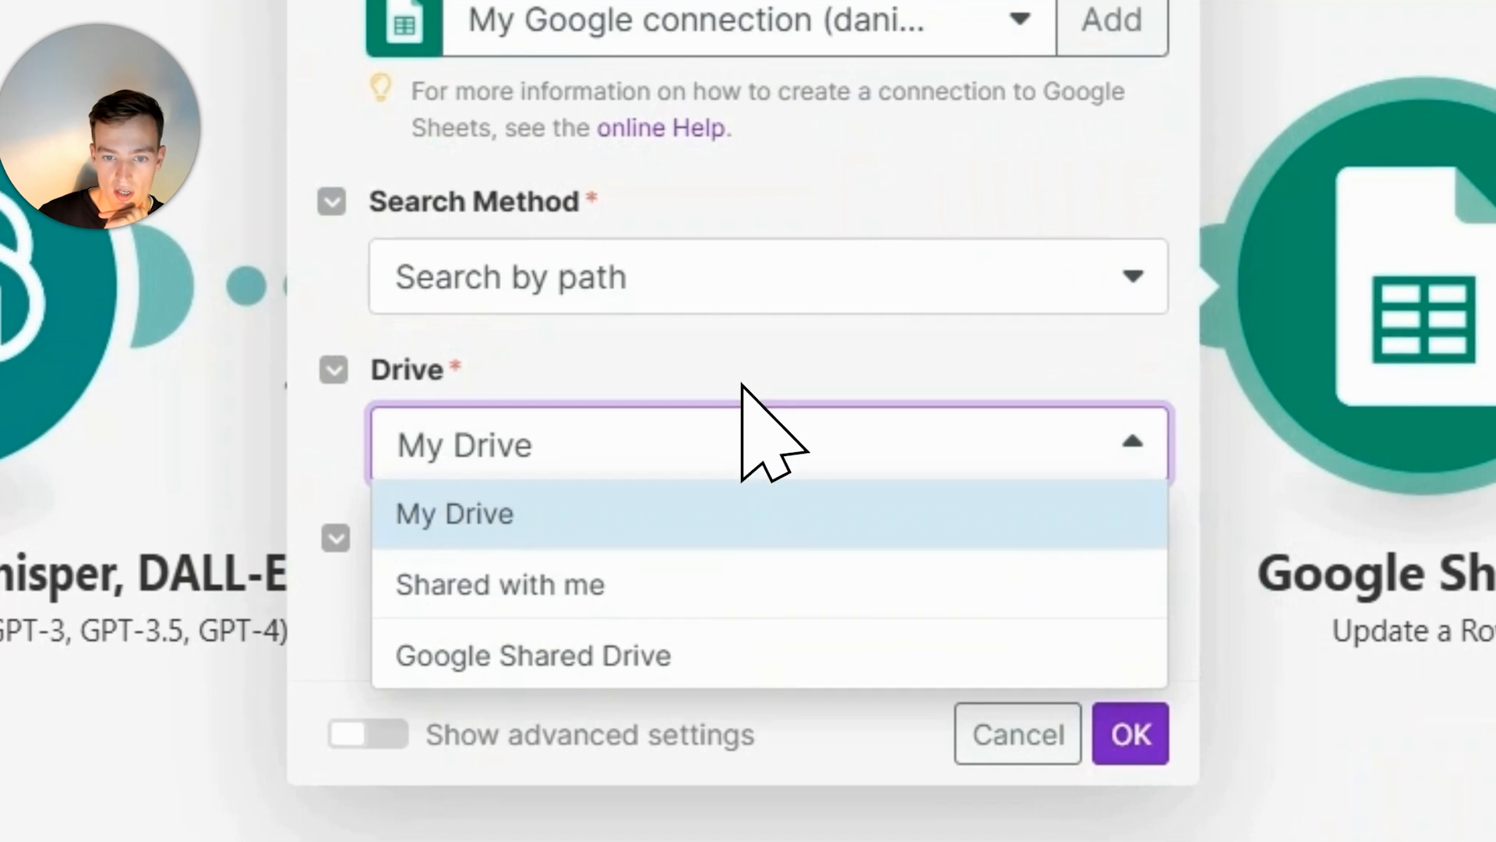
{"action": "left_click", "coordinate": [612, 647]}
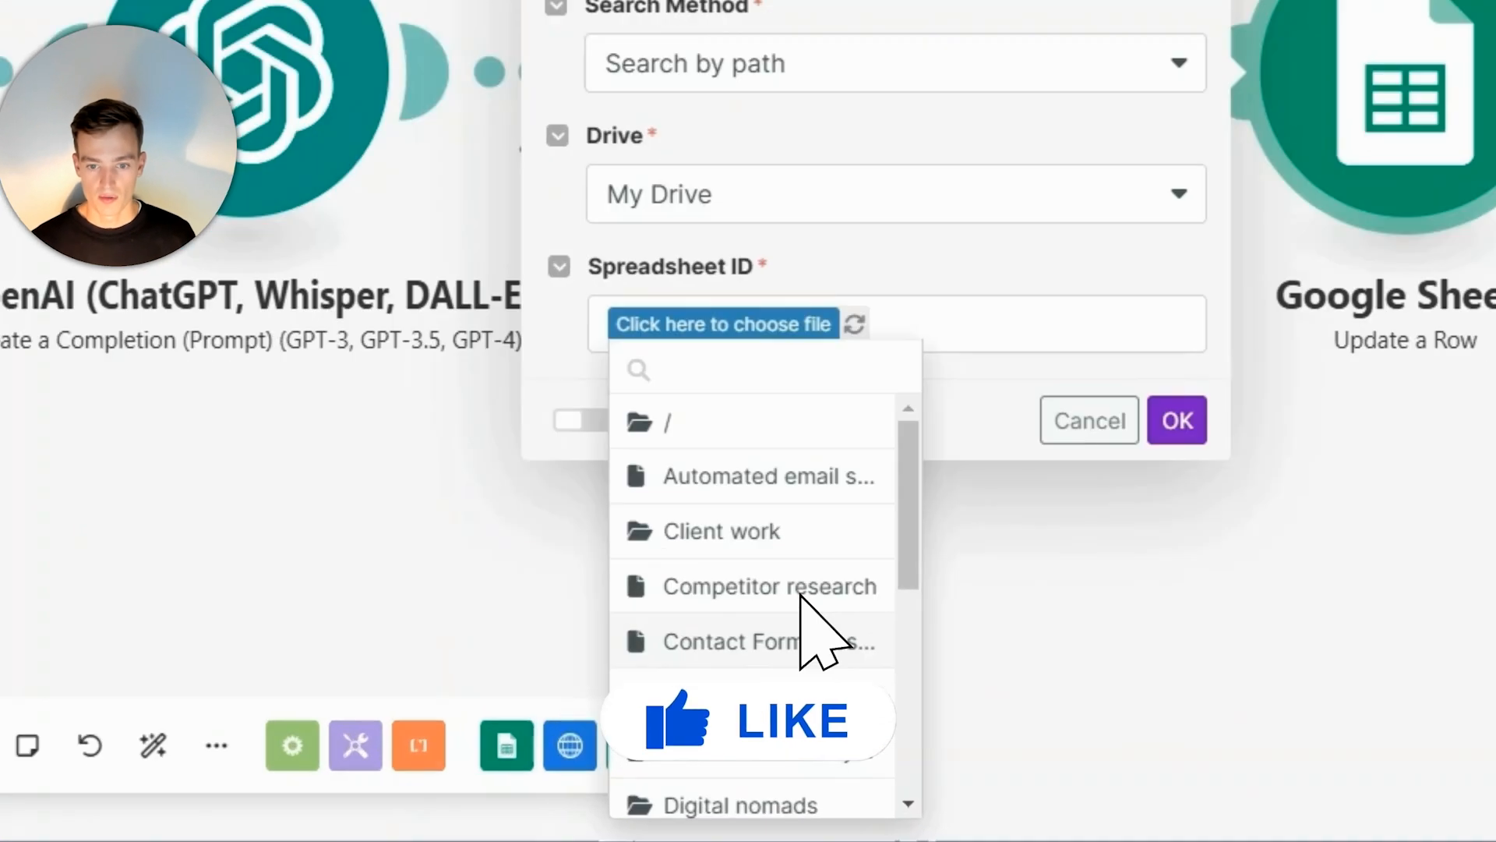
{"action": "left_click", "coordinate": [801, 593]}
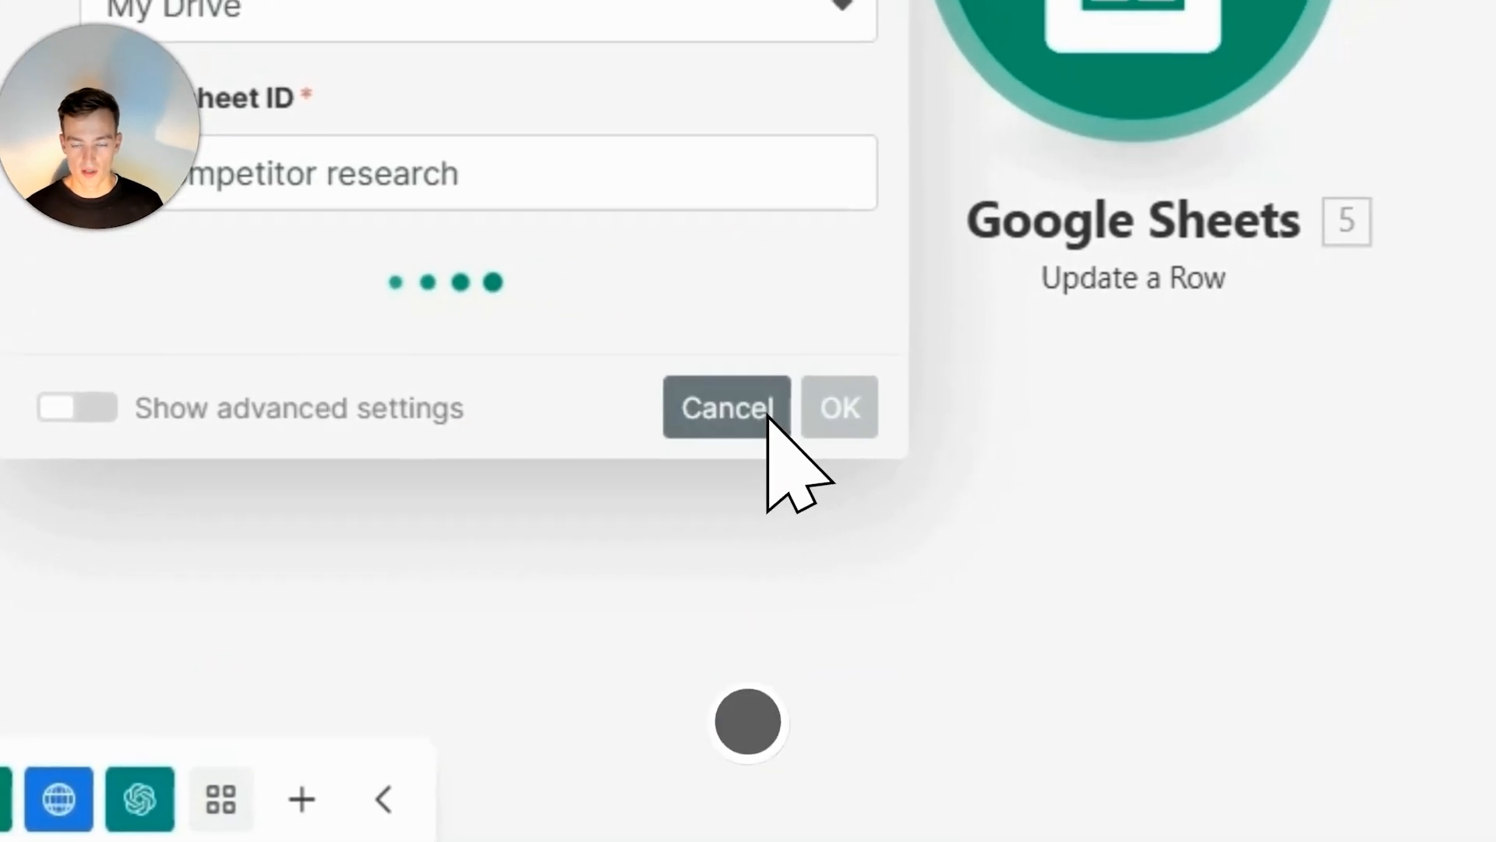
Step: Choose Sheet1 and map the row number from the Google Sheets Watch New Rows module
{"action": "left_click", "coordinate": [602, 374]}
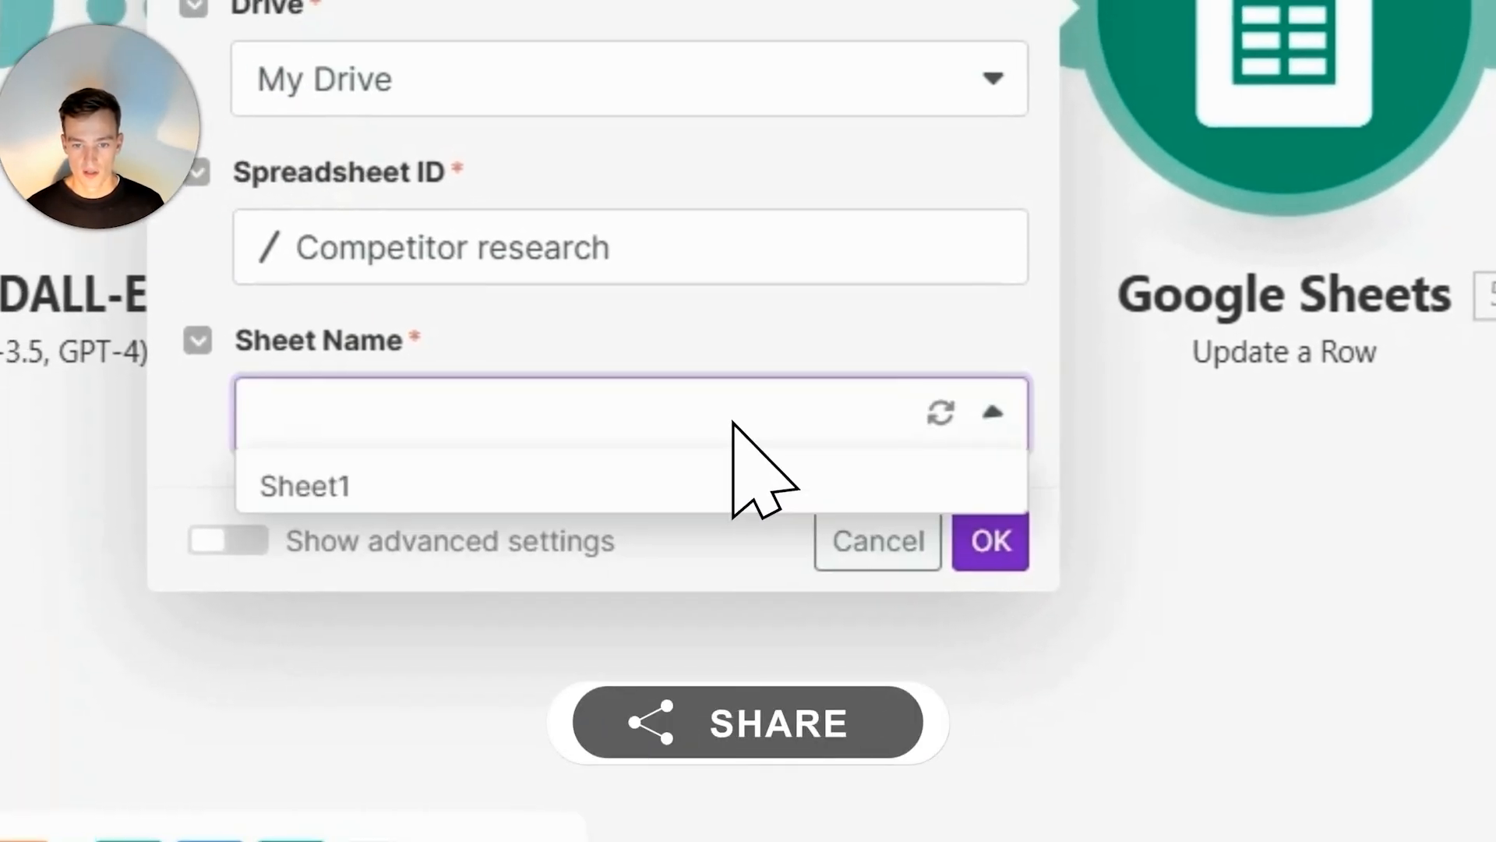
{"action": "left_click", "coordinate": [704, 444]}
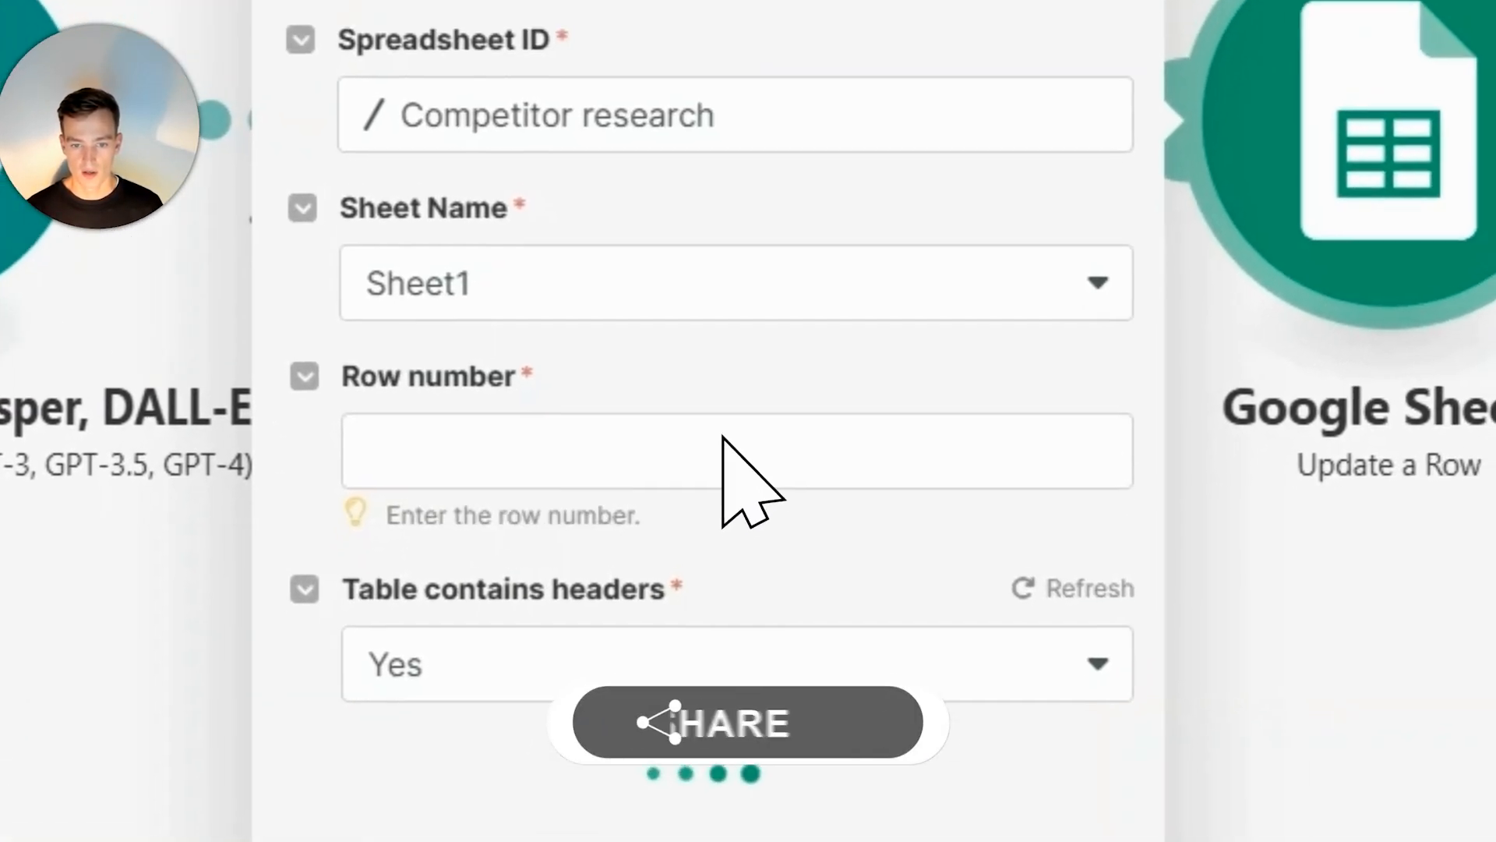
{"action": "left_click", "coordinate": [819, 263]}
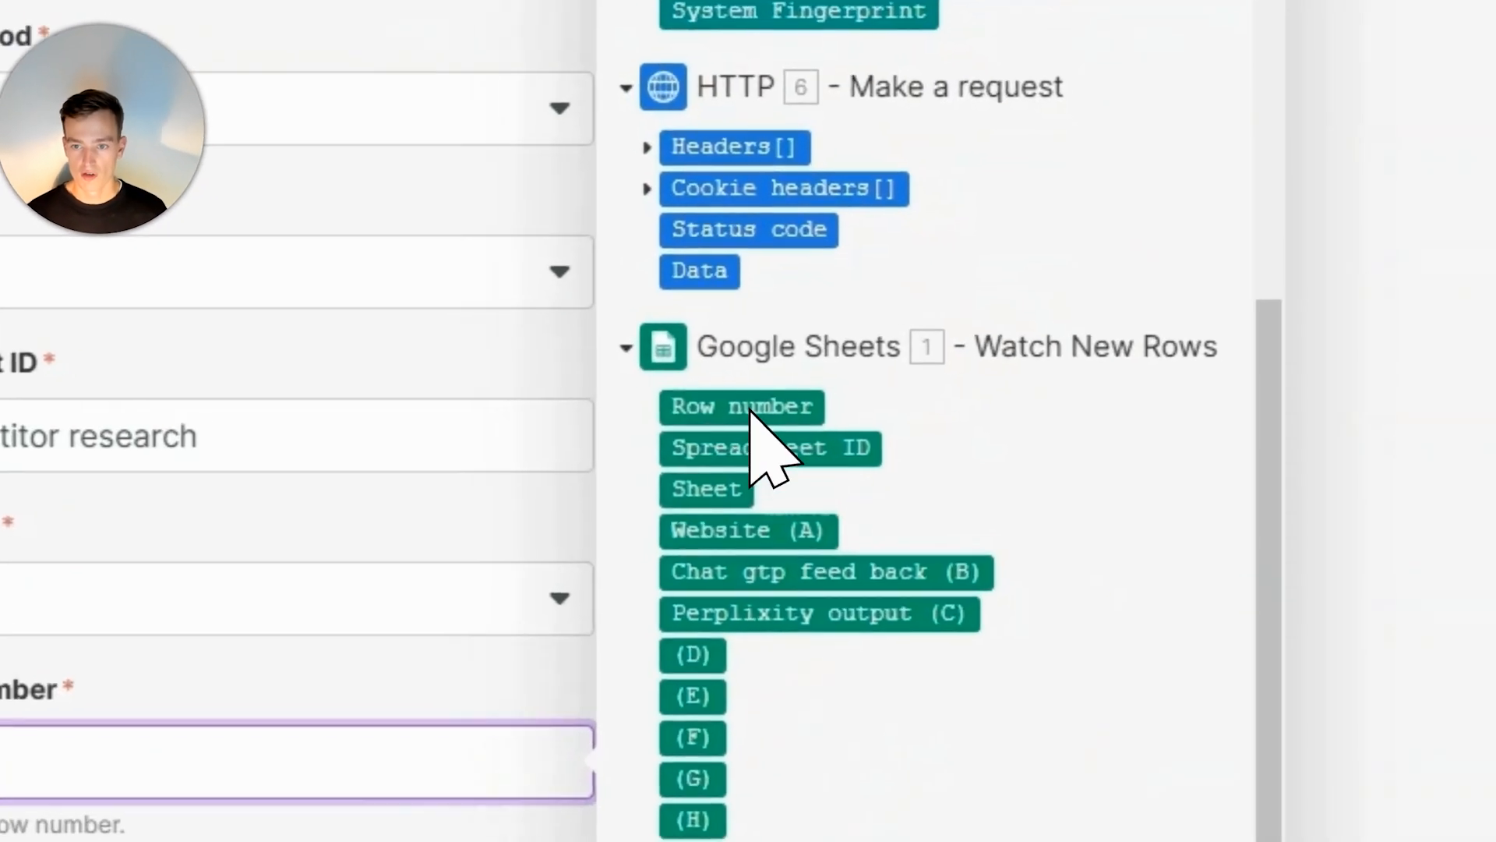
{"action": "left_click", "coordinate": [1102, 429]}
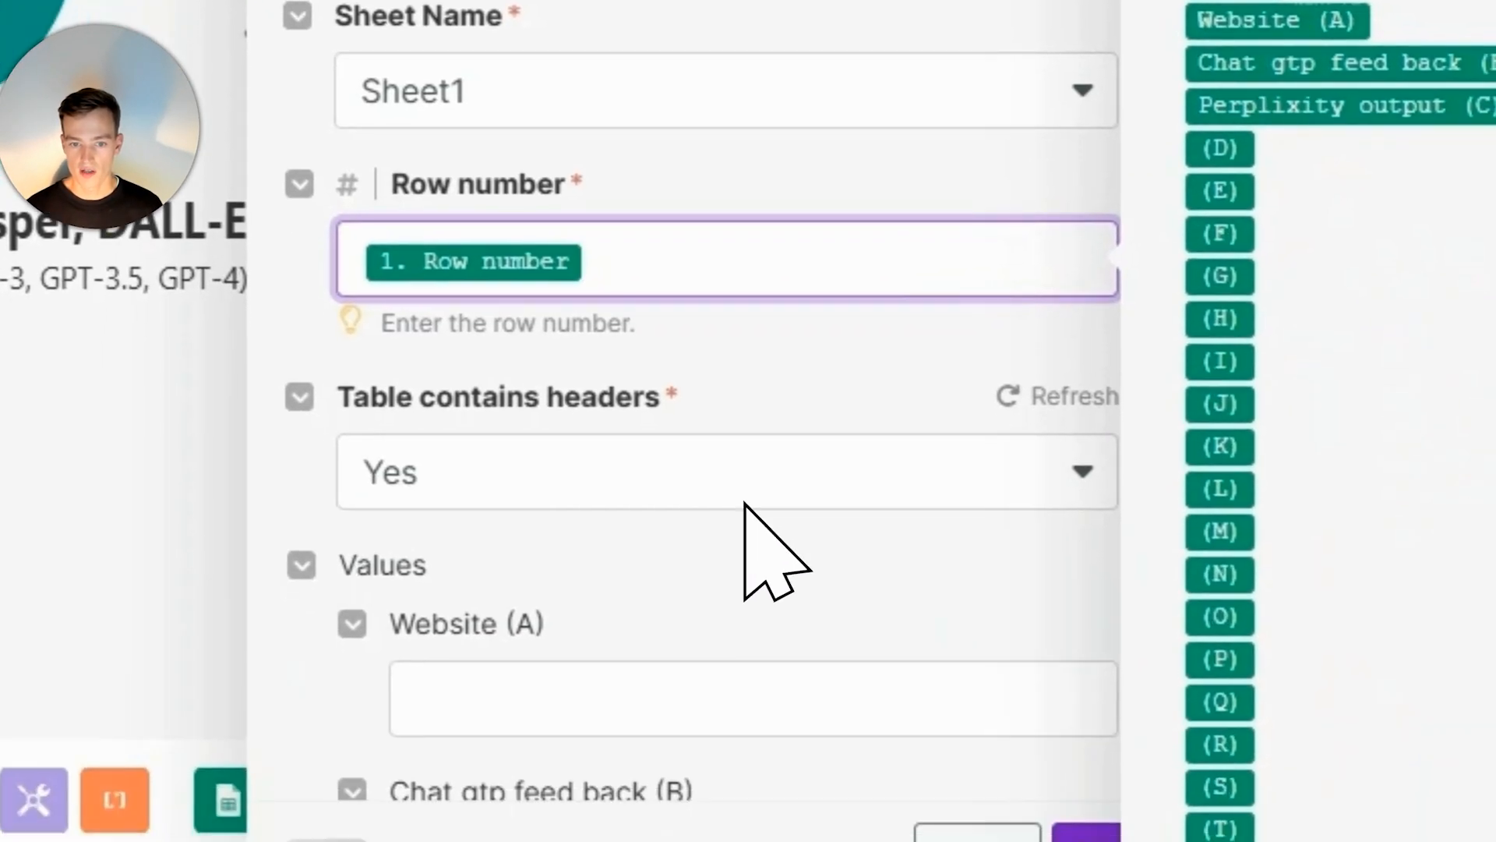
Step: Map OpenAI's Choices Message Content into the Chat gtp feed back (B) column
{"action": "left_click", "coordinate": [824, 577]}
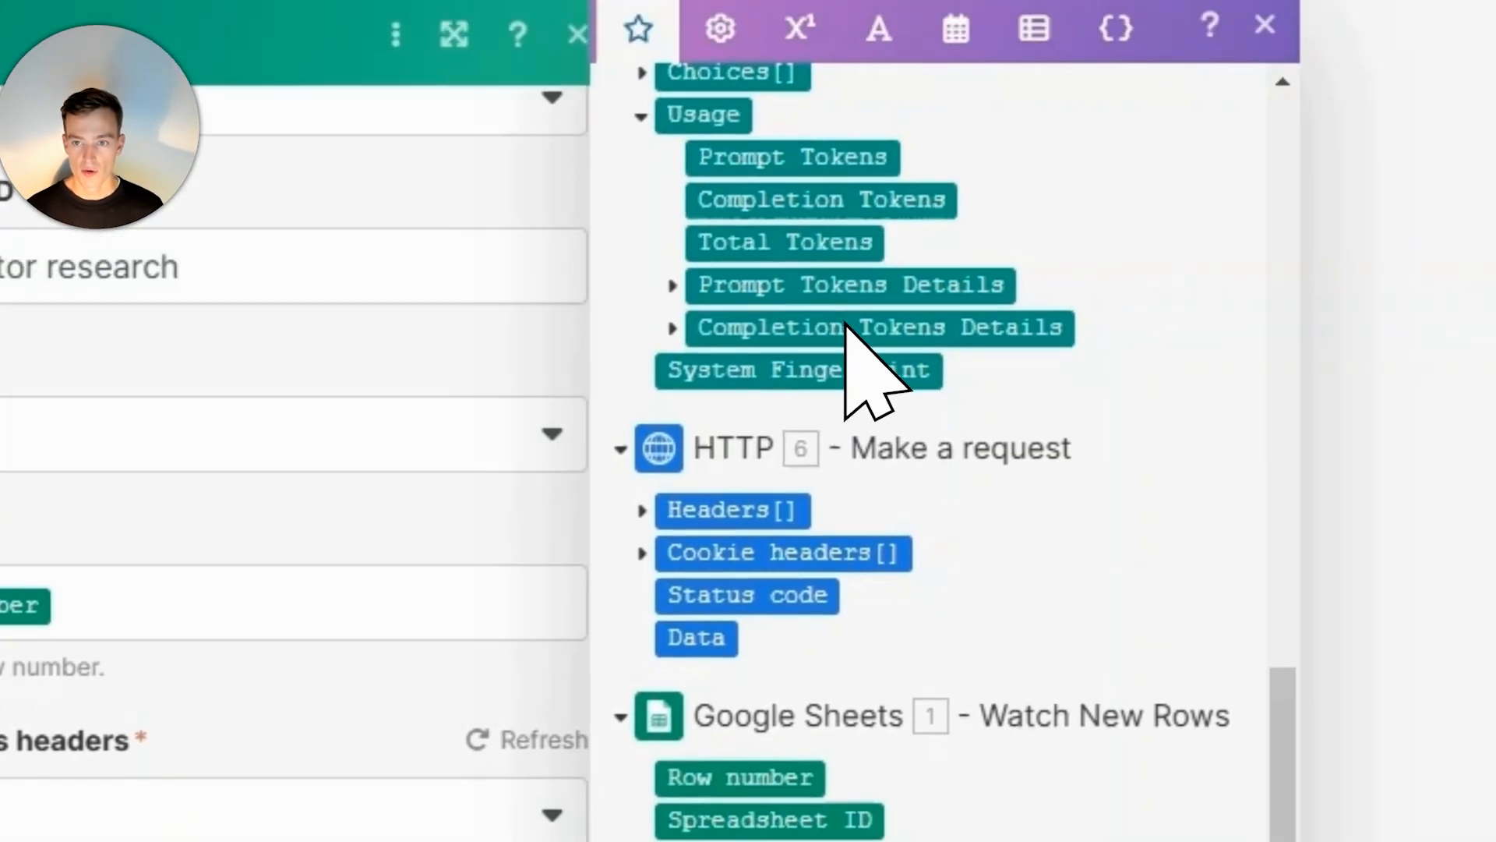
{"action": "scroll", "coordinate": [846, 324], "scroll_direction": "up", "scroll_amount": 3}
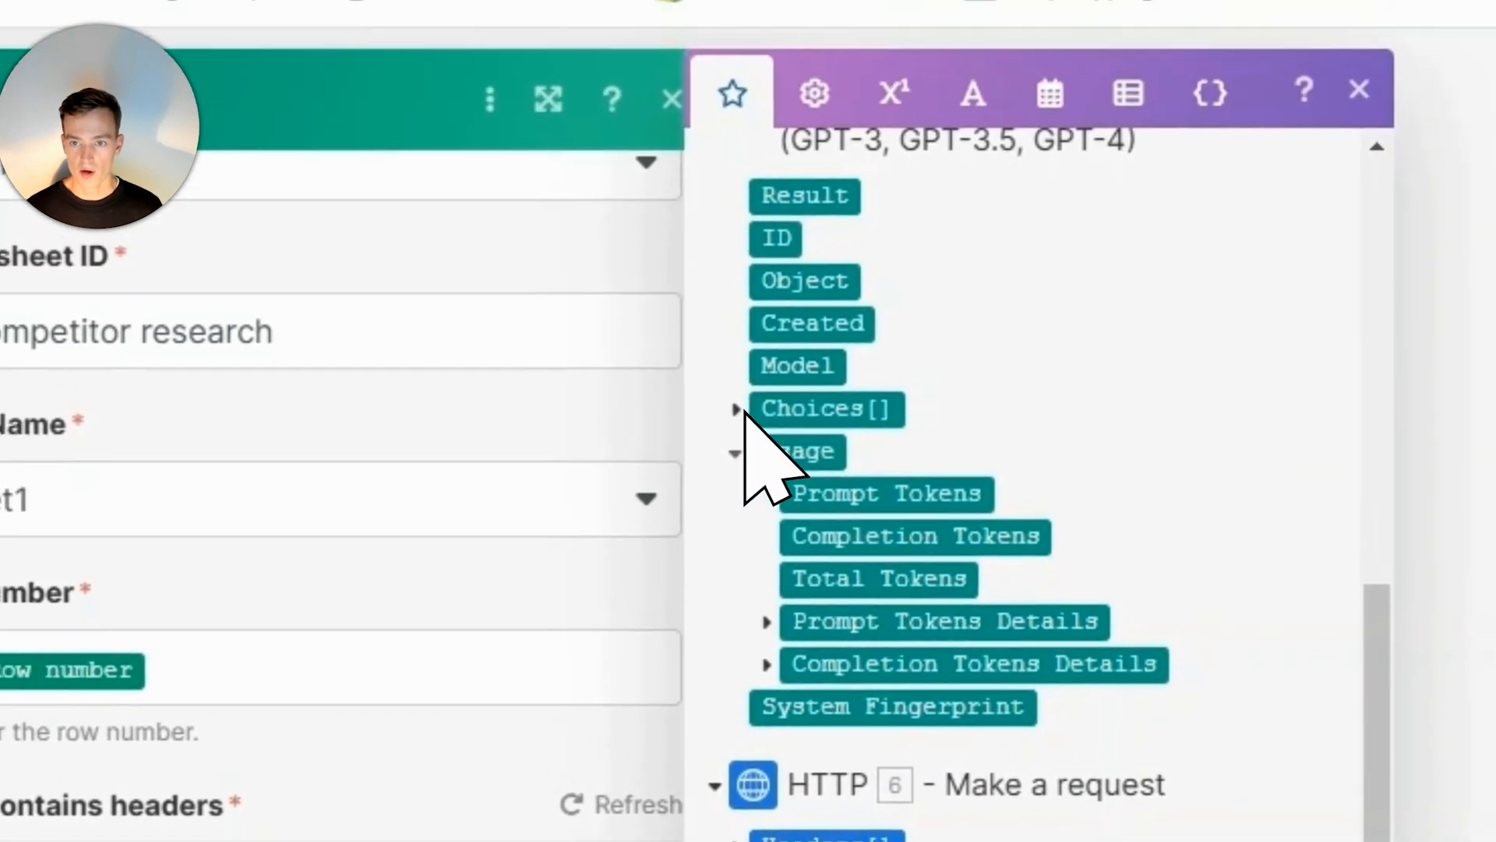
{"action": "left_click", "coordinate": [746, 427]}
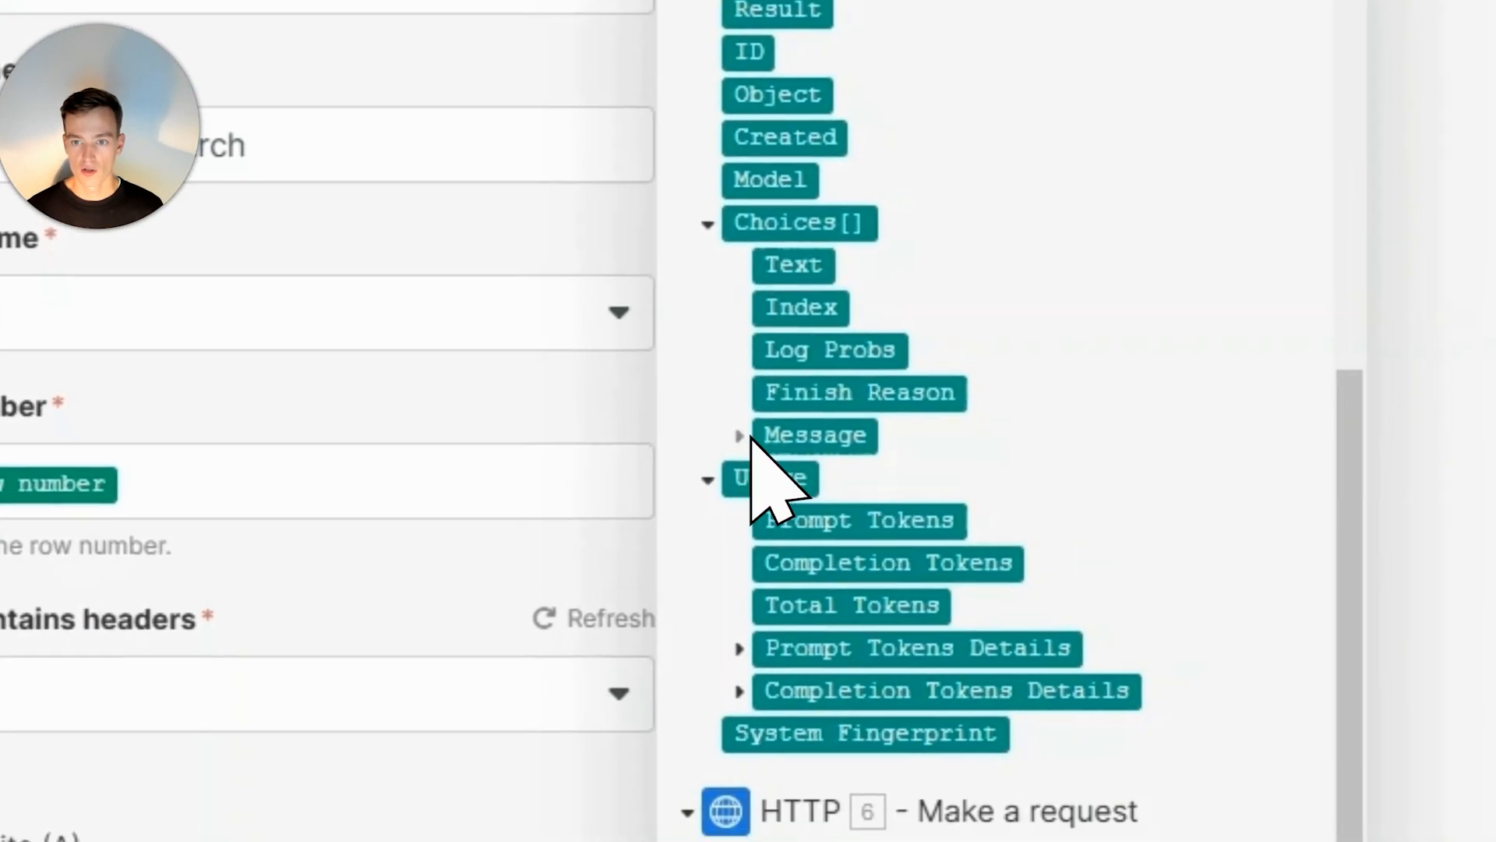
{"action": "left_click", "coordinate": [752, 436]}
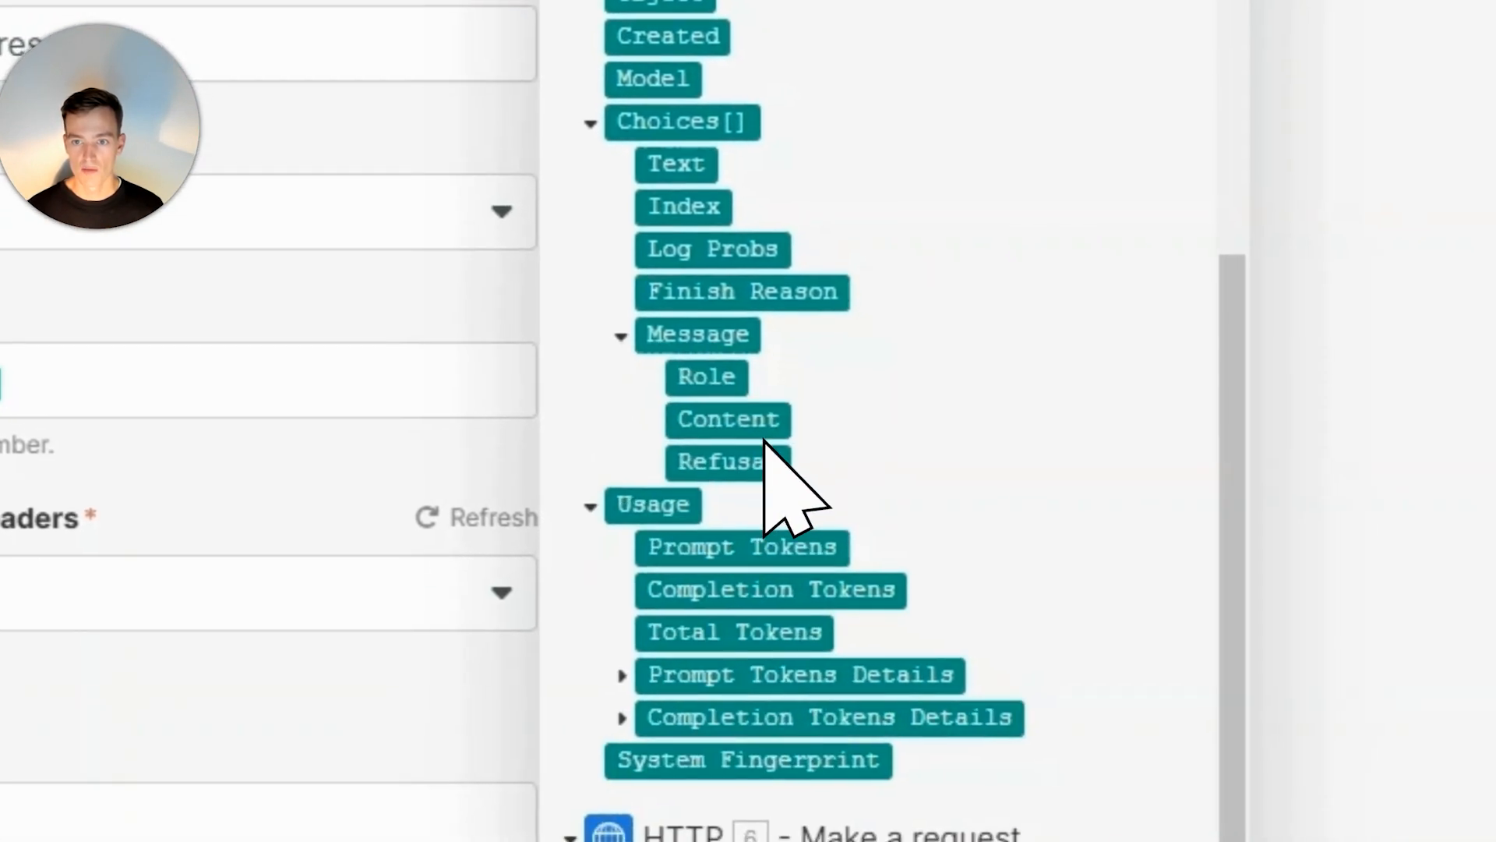
{"action": "left_click", "coordinate": [750, 428]}
Step: Map Perplexity AI's Choices Message Content into the Perplixity output (C) column and save the Update a Row module
{"action": "left_click", "coordinate": [705, 481]}
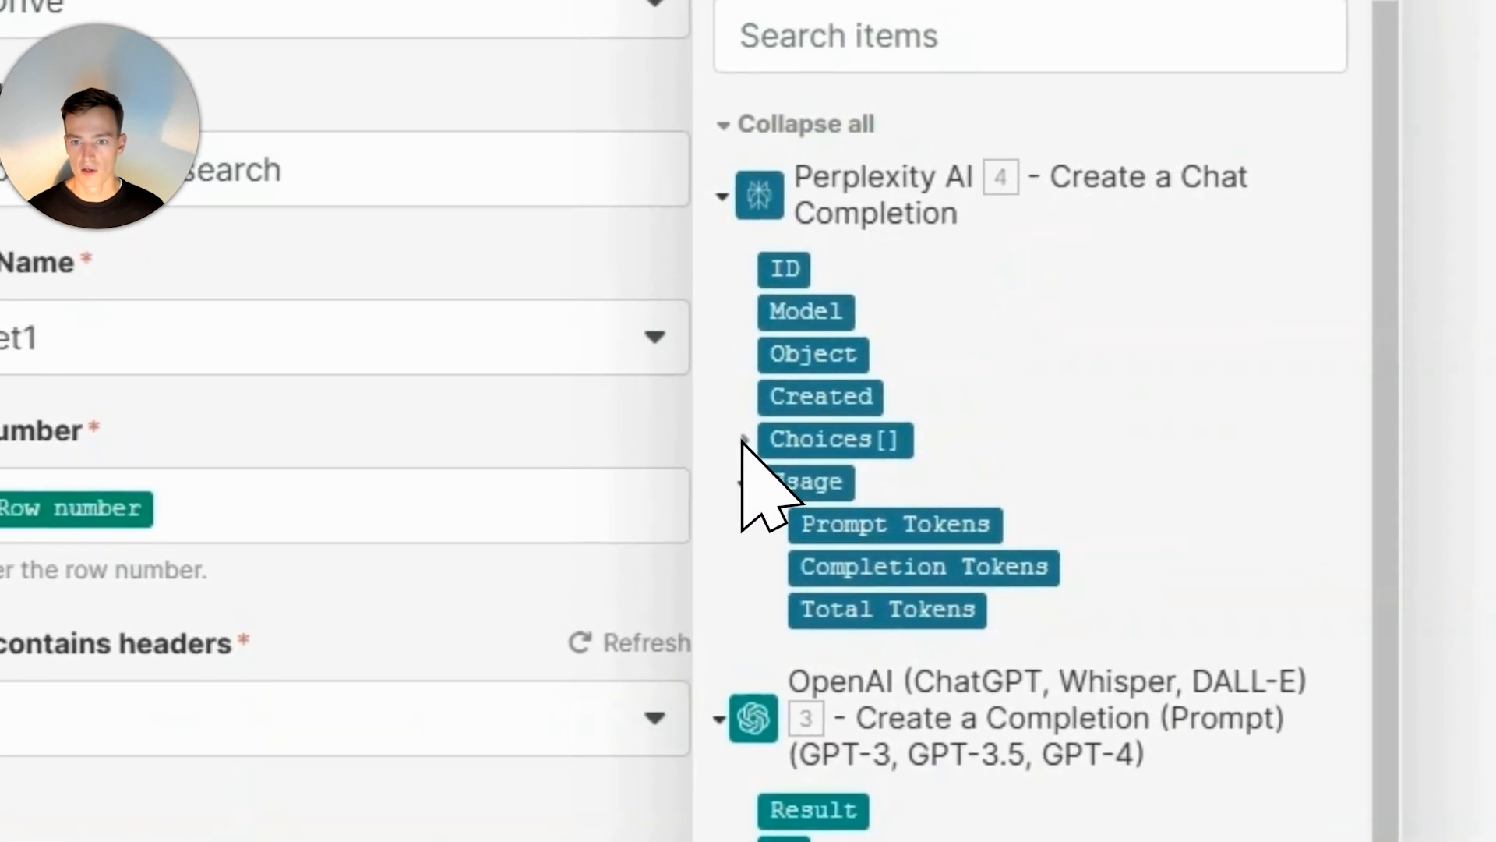
{"action": "left_click", "coordinate": [764, 454]}
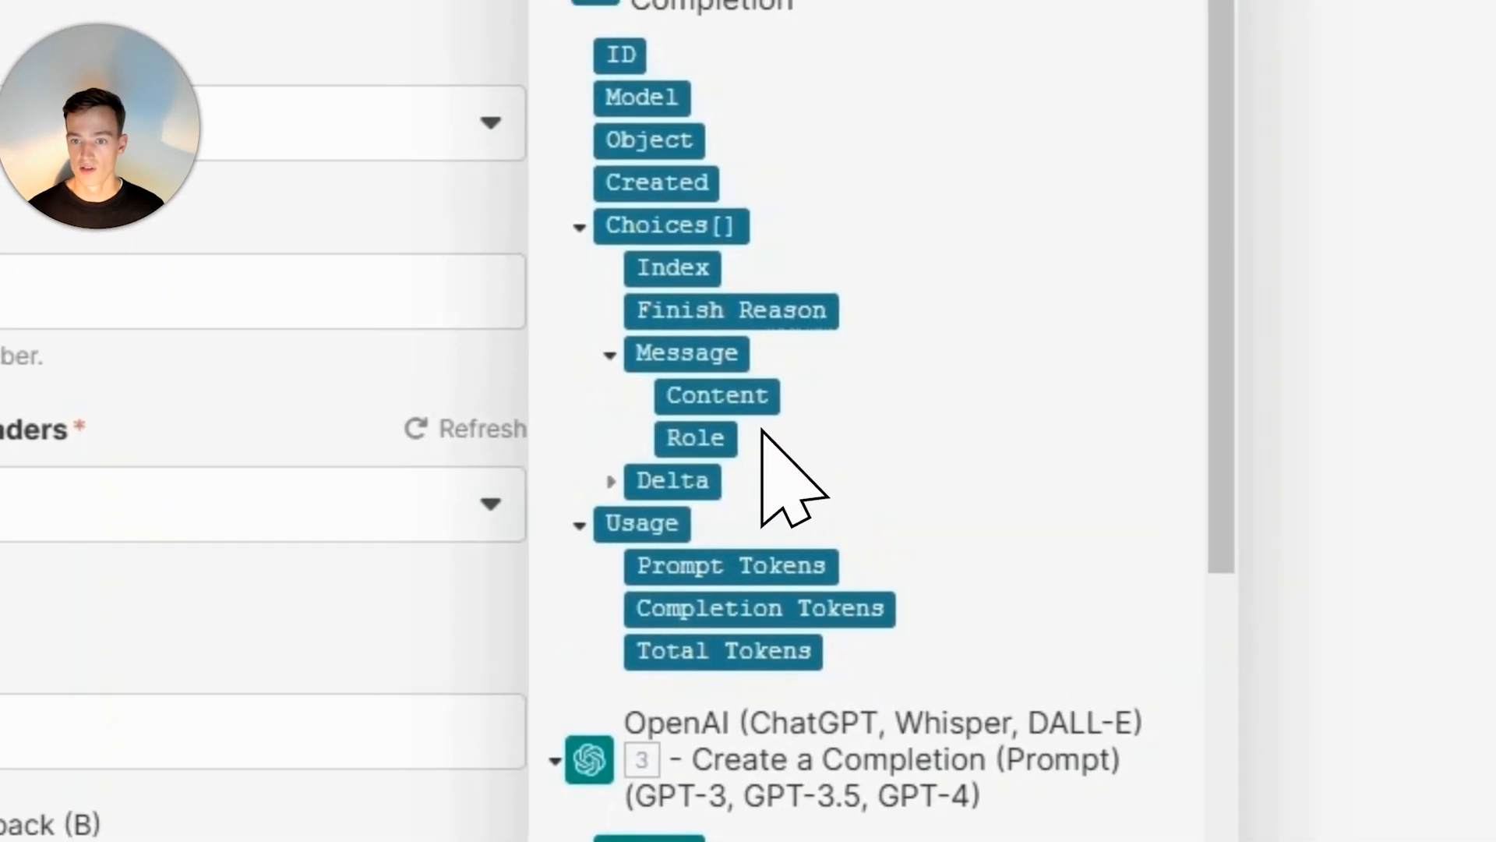
{"action": "left_click", "coordinate": [750, 427]}
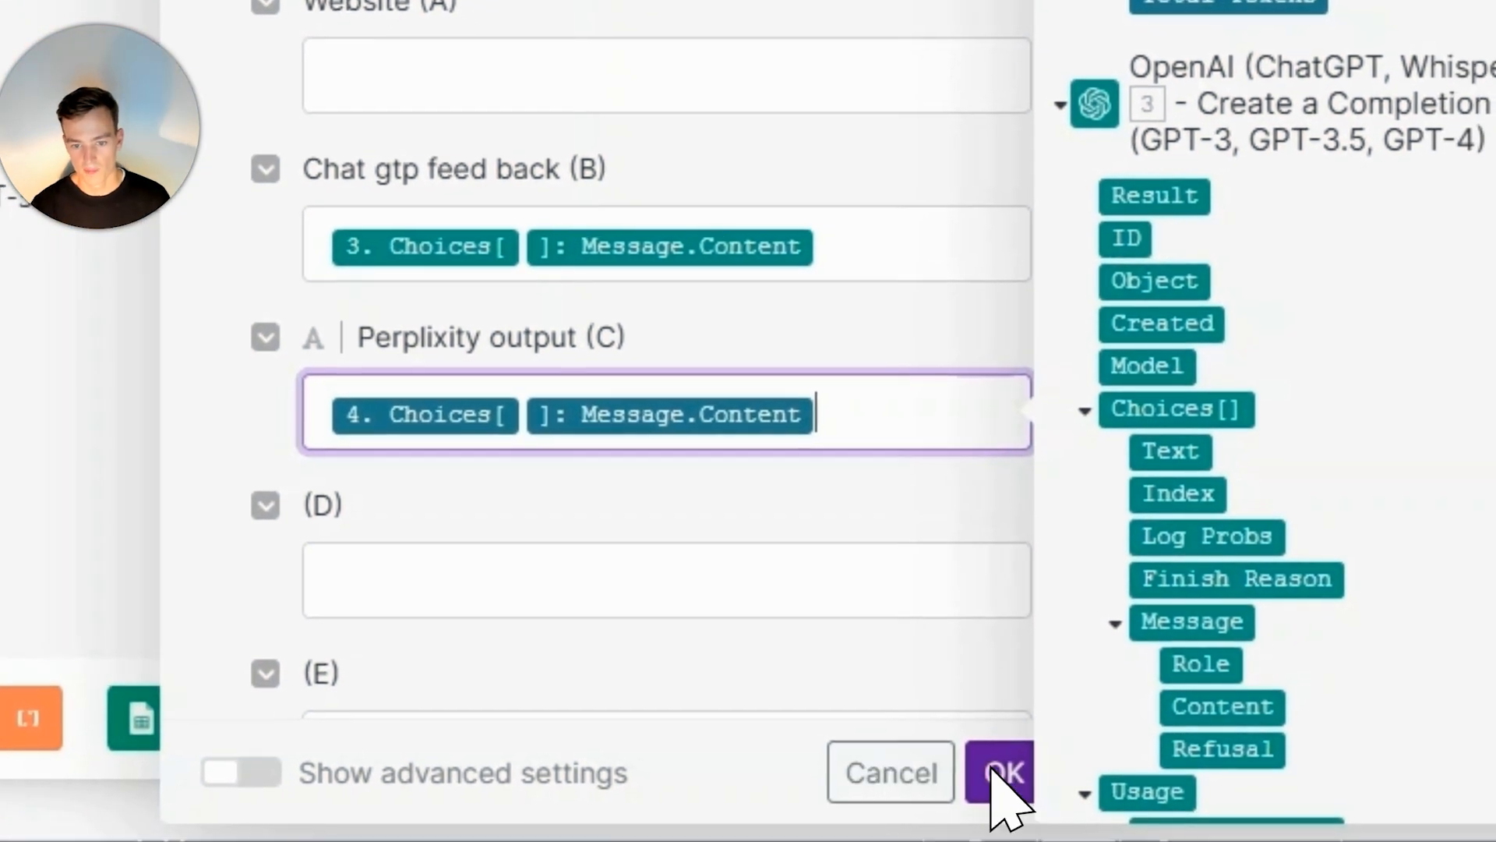
{"action": "left_click", "coordinate": [990, 775]}
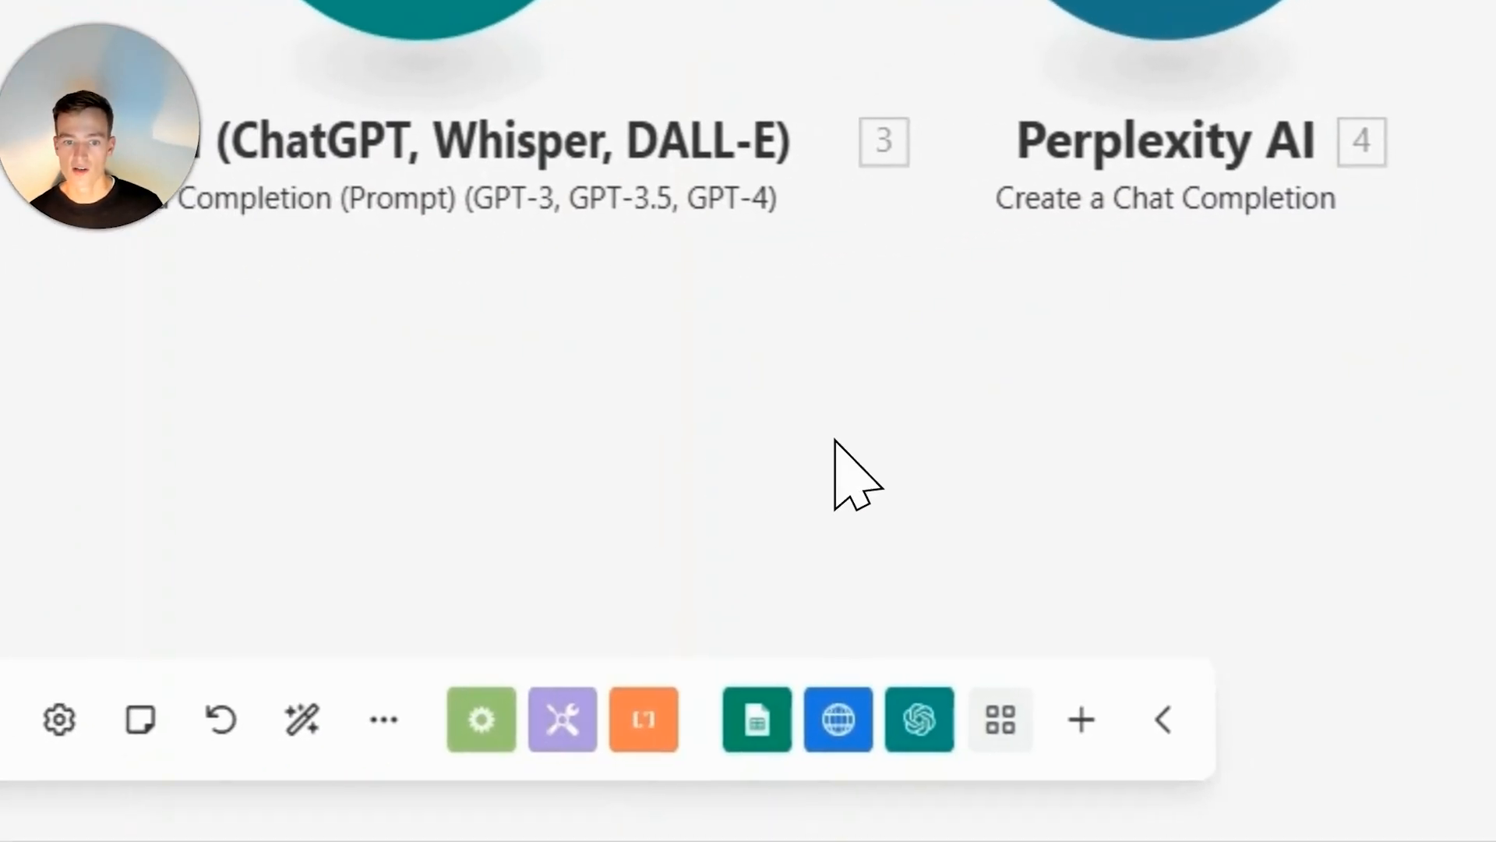
Step: Run the scenario and inspect the row bundles returned by the Google Sheets Watch New Rows module
{"action": "left_click_drag", "start_coordinate": [1054, 516], "coordinate": [397, 518]}
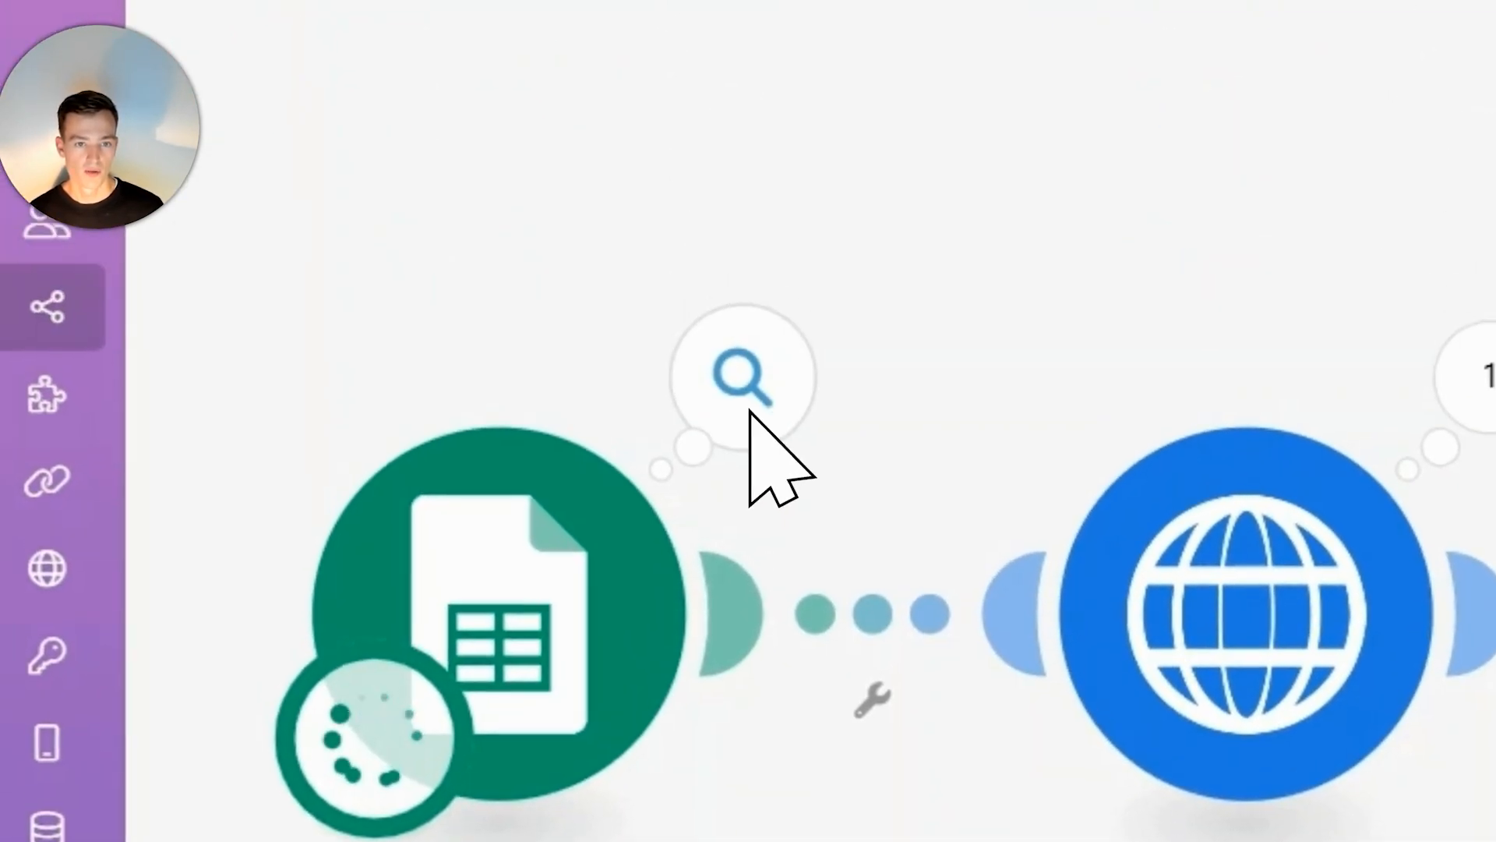
{"action": "left_click", "coordinate": [735, 227]}
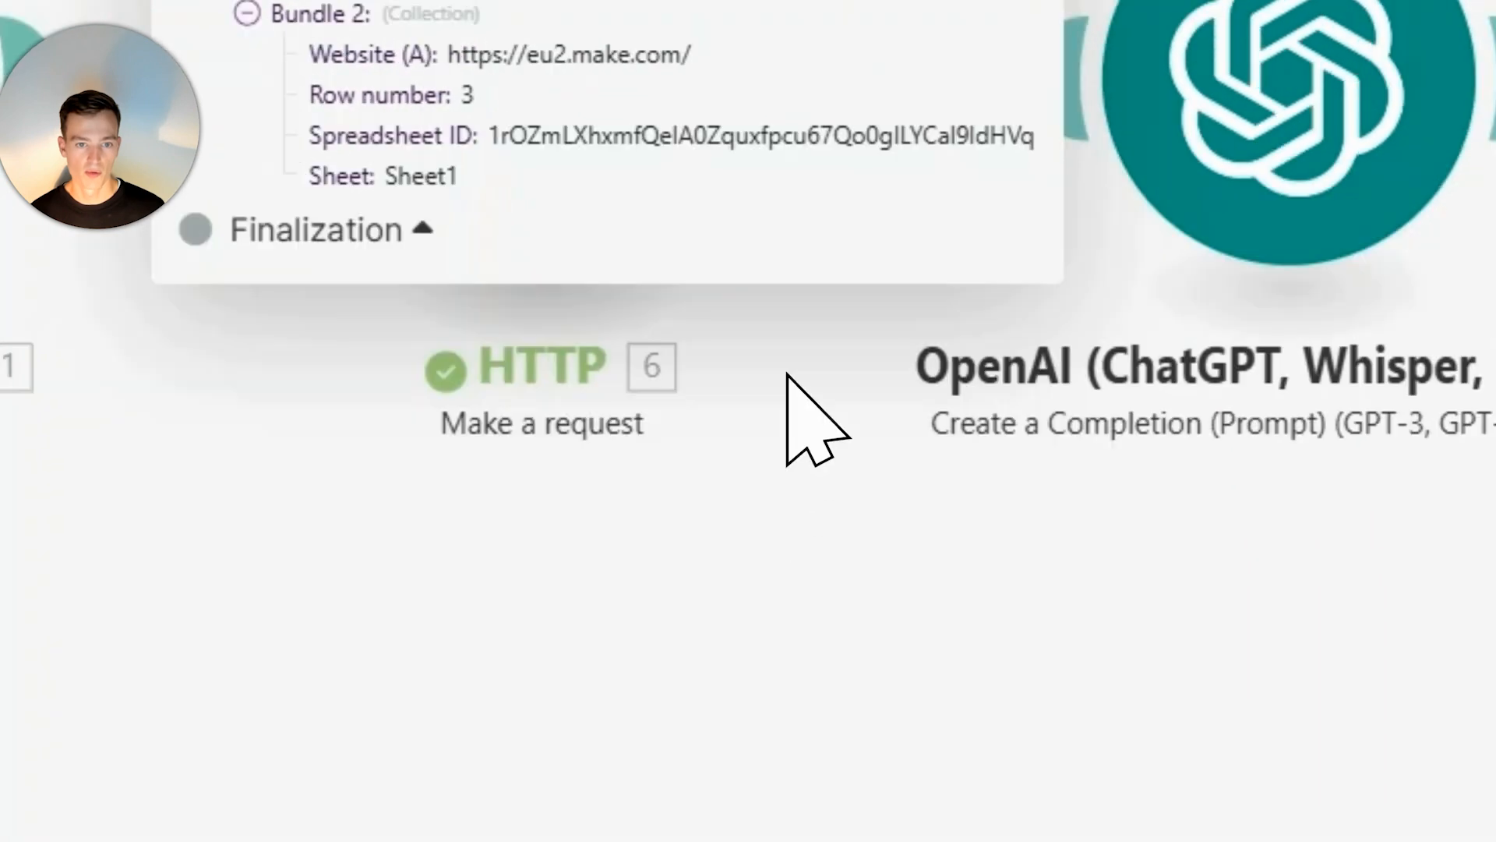
{"action": "left_click", "coordinate": [903, 687]}
Step: Open the HTTP module's run output, expand its Data and read through the scraped page HTML
{"action": "left_click", "coordinate": [907, 177]}
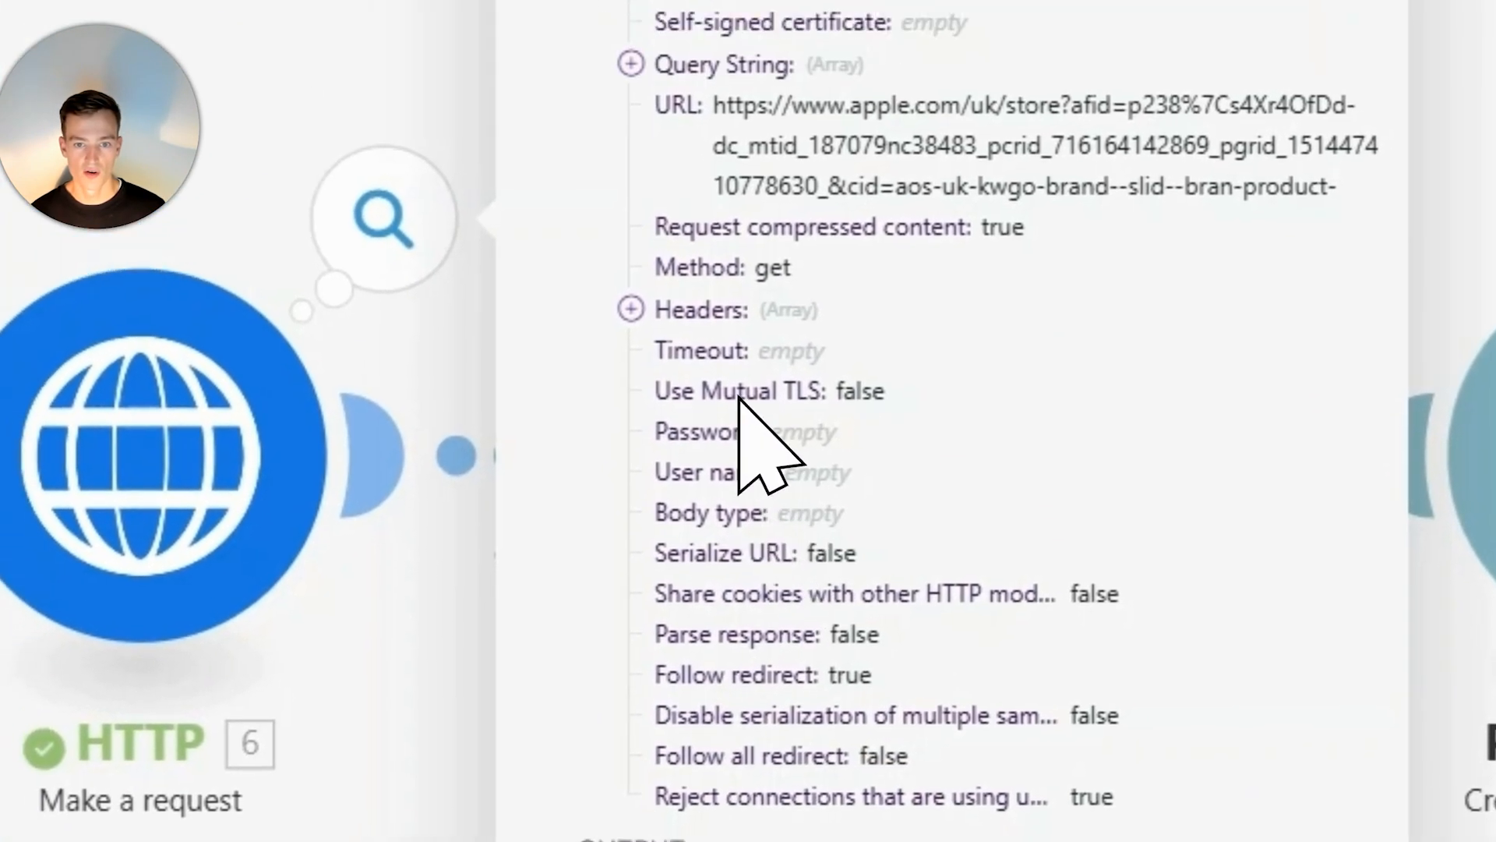
{"action": "left_click", "coordinate": [578, 319]}
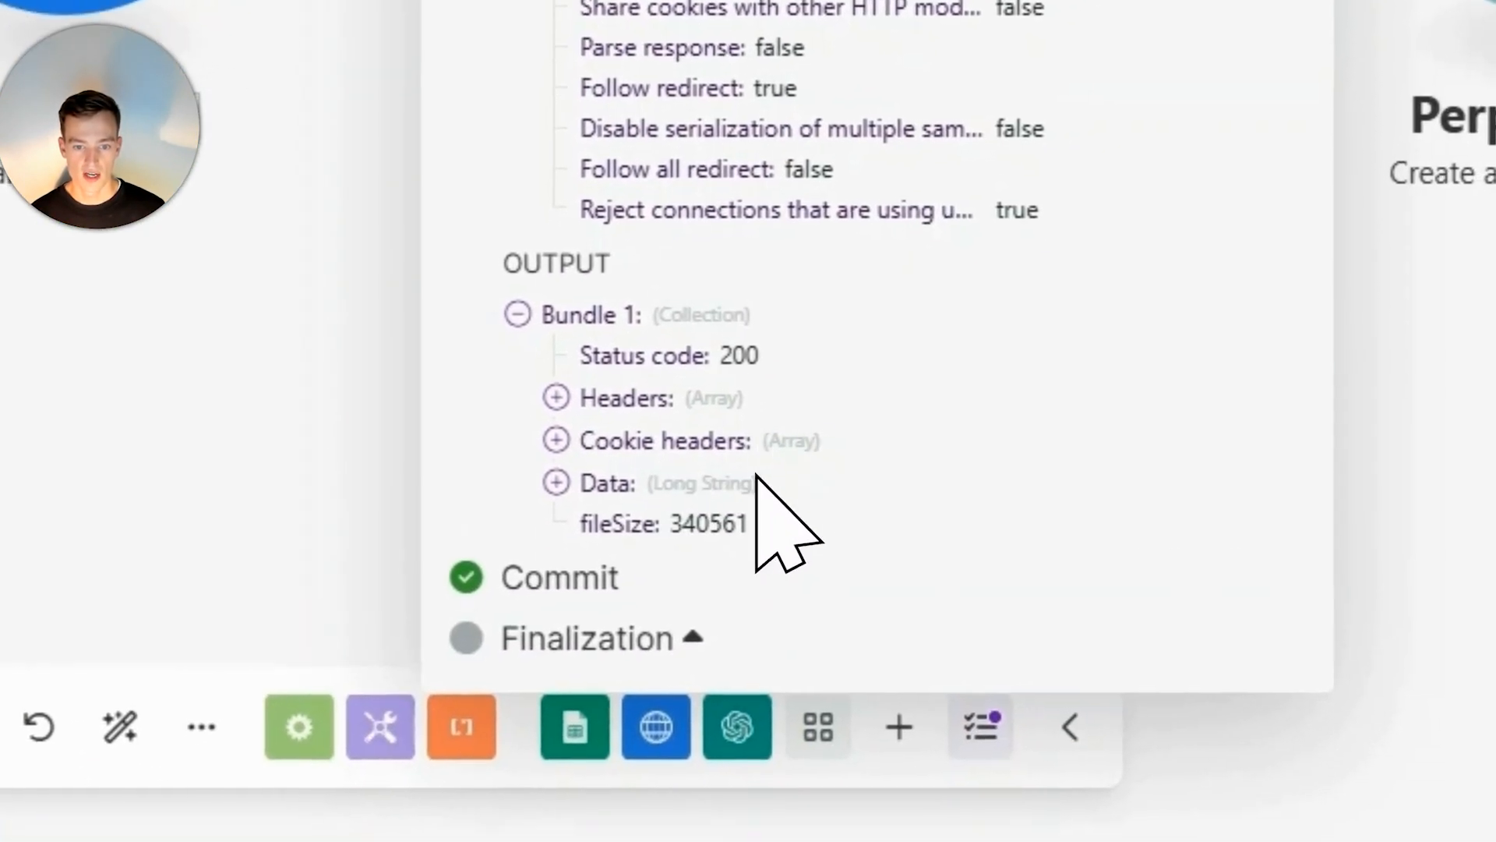
{"action": "left_click", "coordinate": [757, 481]}
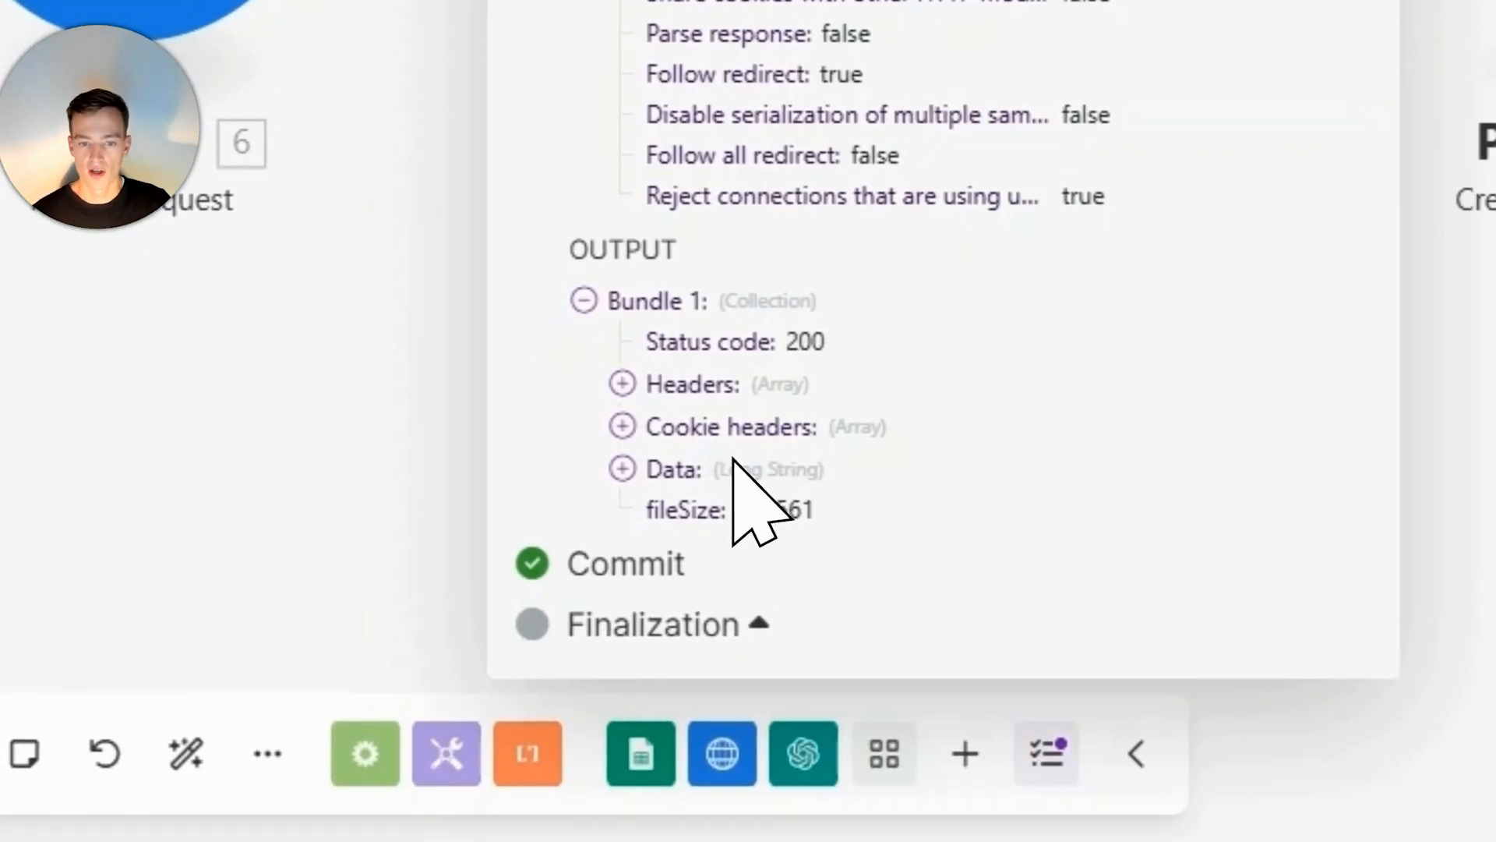
{"action": "left_click", "coordinate": [678, 558]}
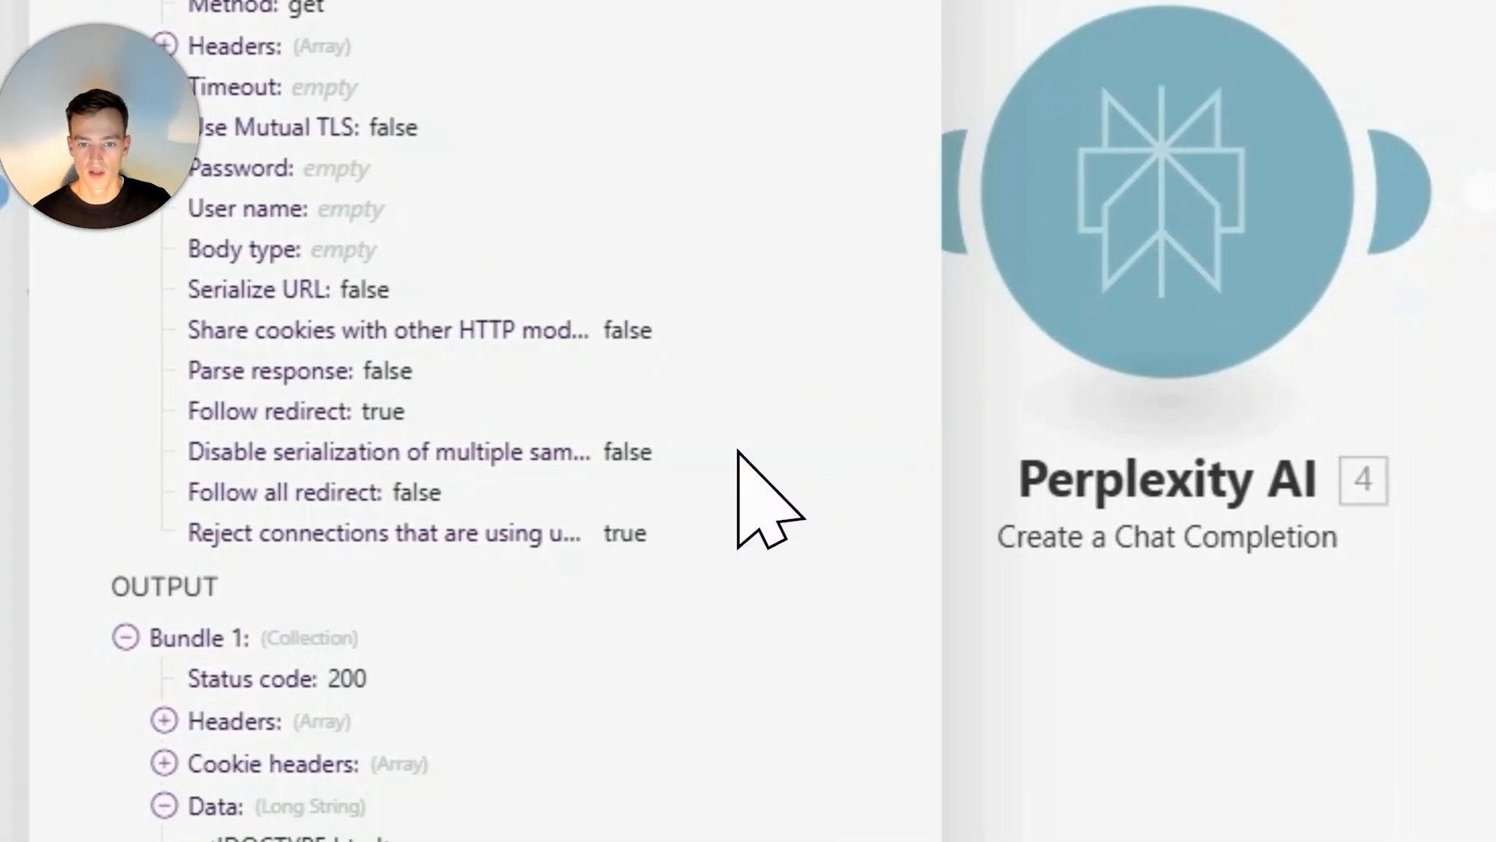
{"action": "scroll", "coordinate": [739, 452], "scroll_direction": "down", "scroll_amount": 15}
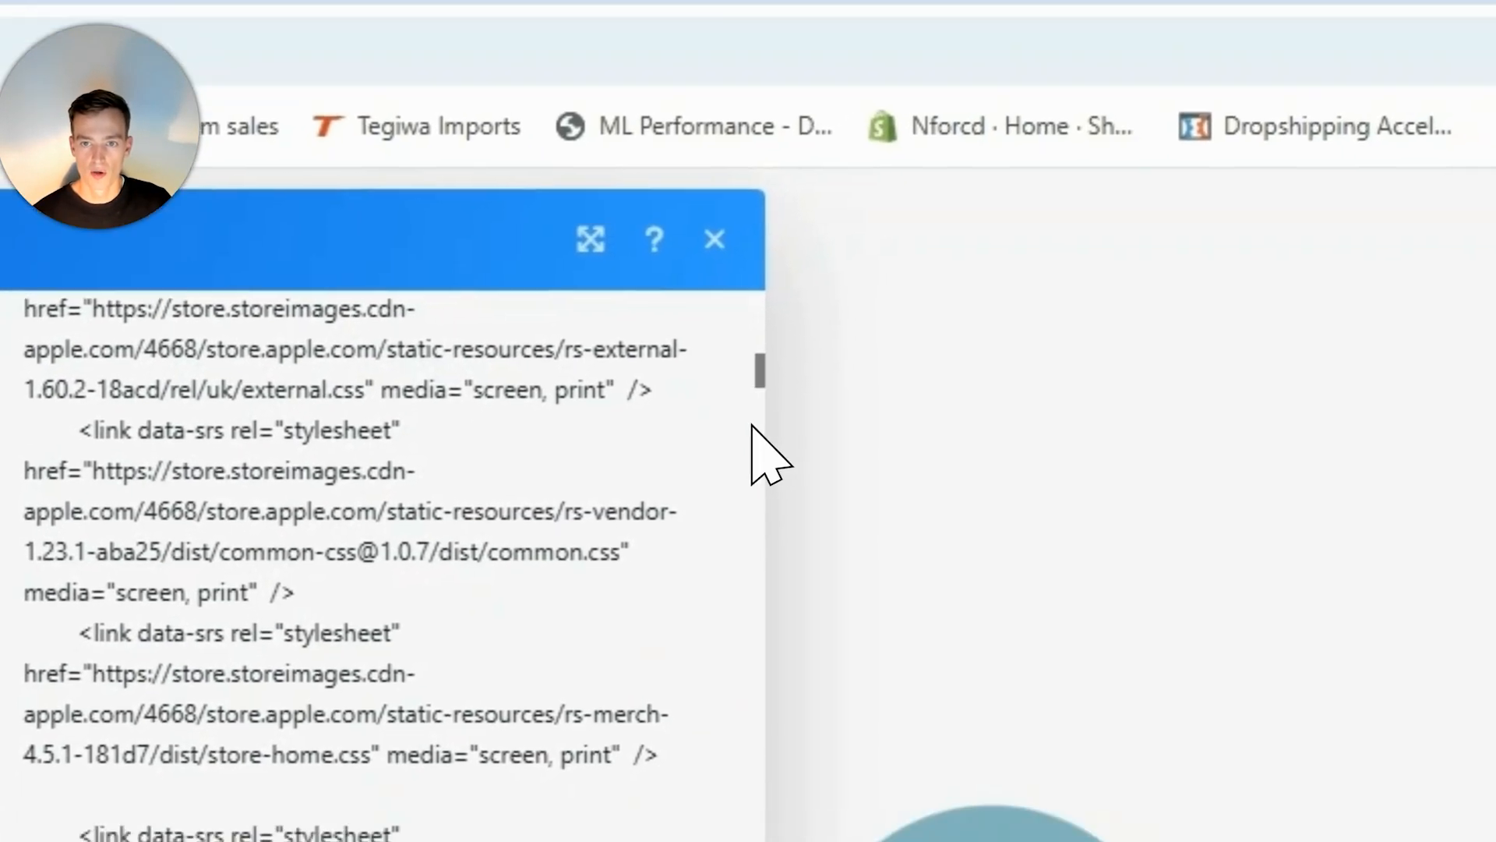
{"action": "scroll", "coordinate": [753, 427], "scroll_direction": "down", "scroll_amount": 15}
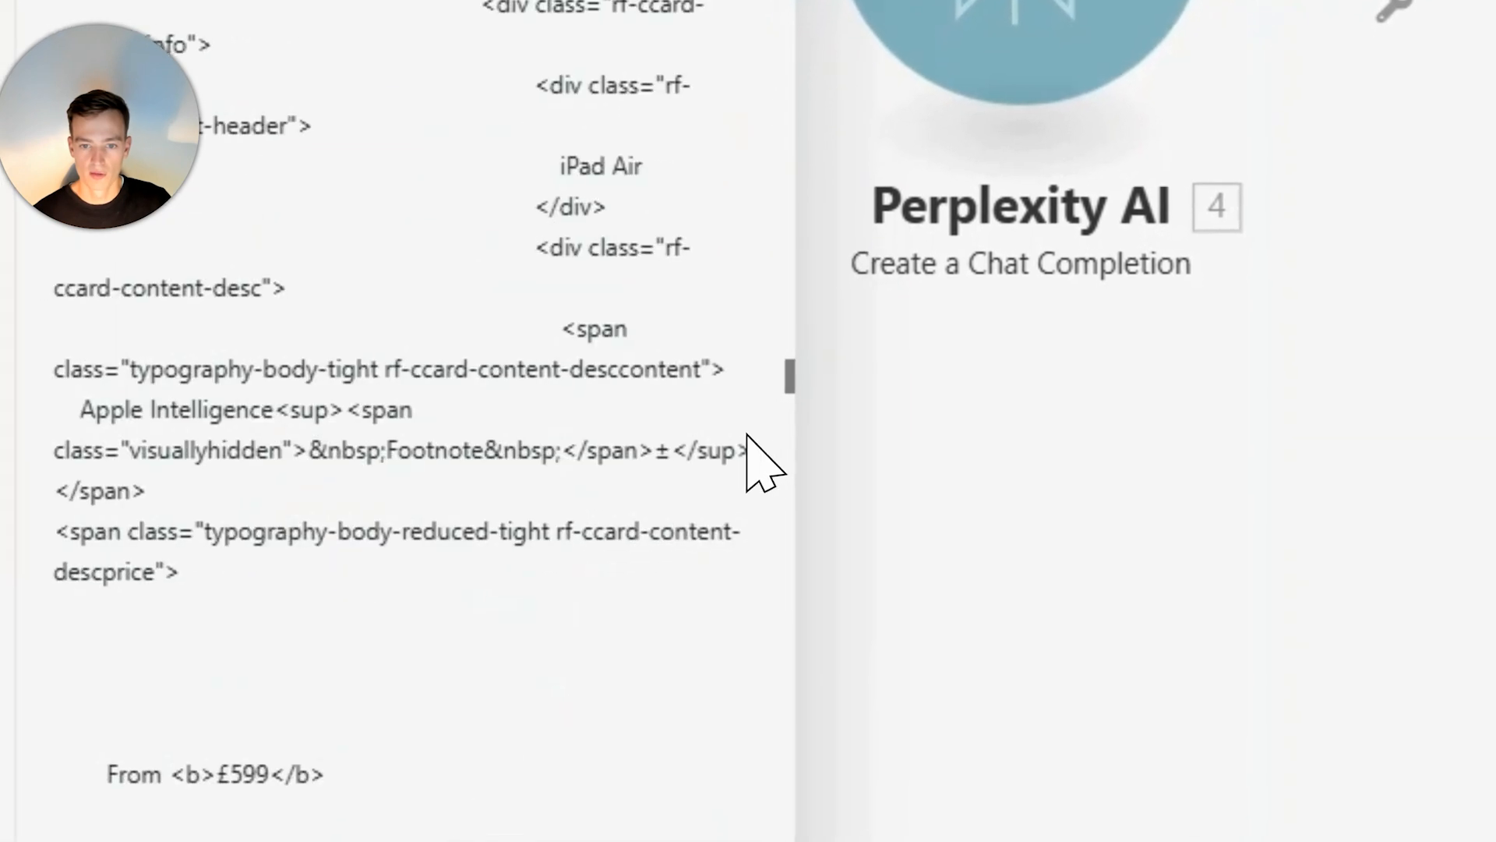
{"action": "scroll", "coordinate": [749, 436], "scroll_direction": "down", "scroll_amount": 20}
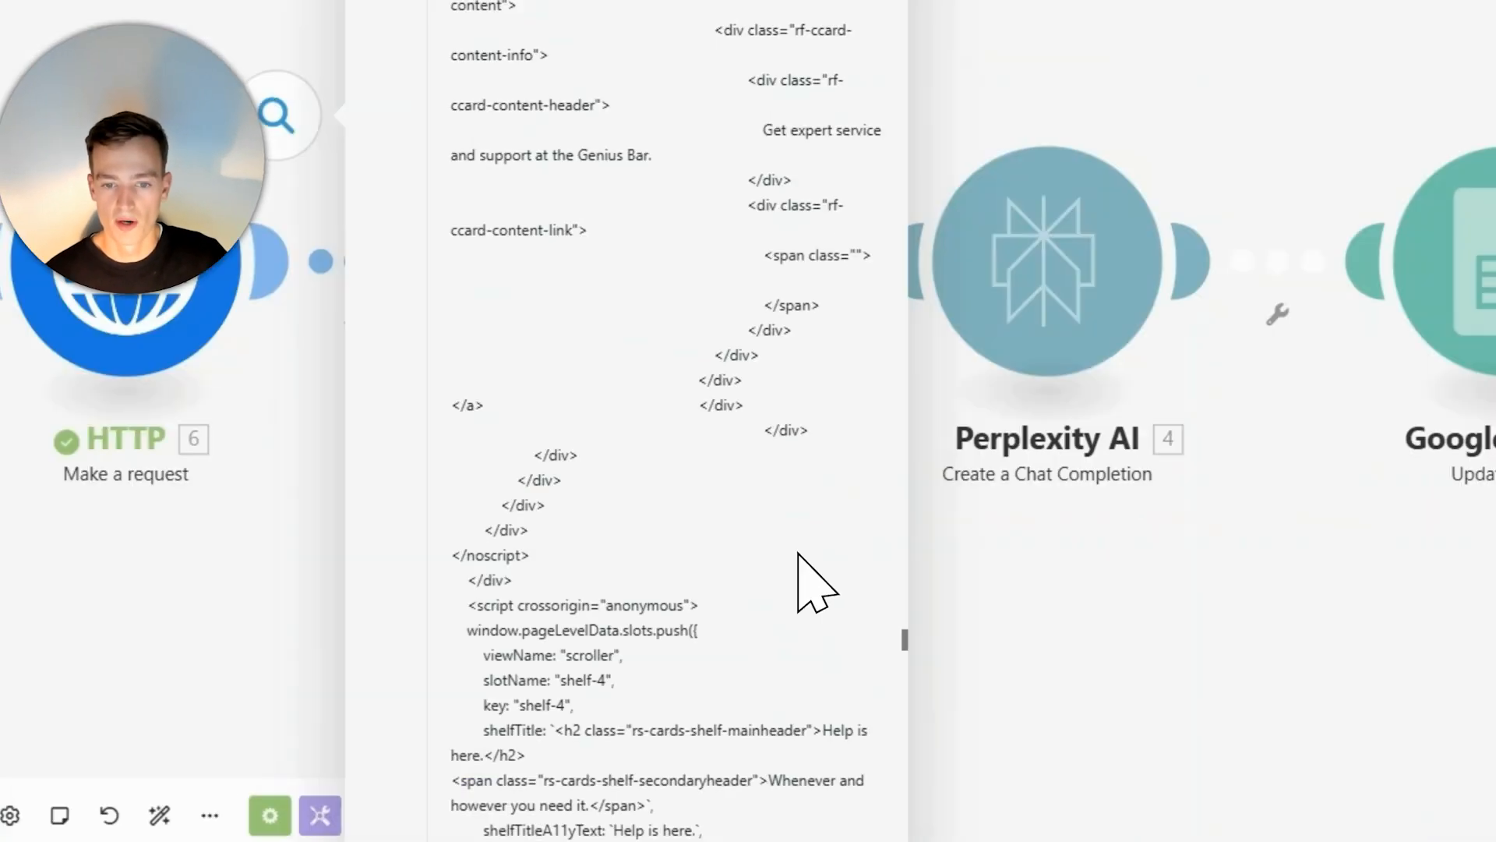
Step: Close the HTTP output and expand the OpenAI output bundle's Usage and Choices down to the message content
{"action": "scroll", "coordinate": [919, 623], "scroll_direction": "down", "scroll_amount": 8}
{"action": "left_click", "coordinate": [1024, 650]}
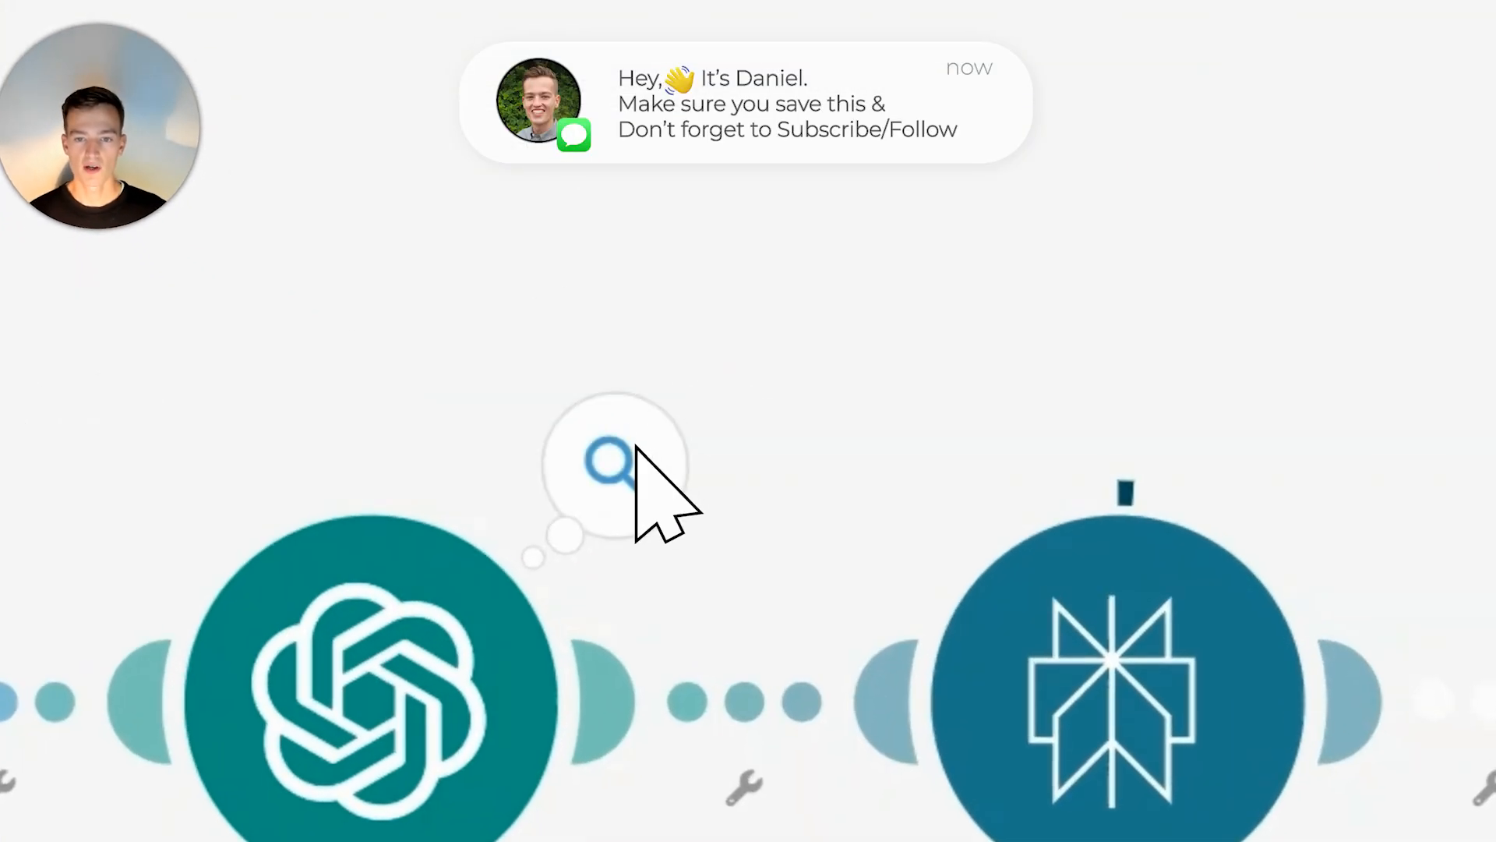
{"action": "left_click", "coordinate": [877, 336]}
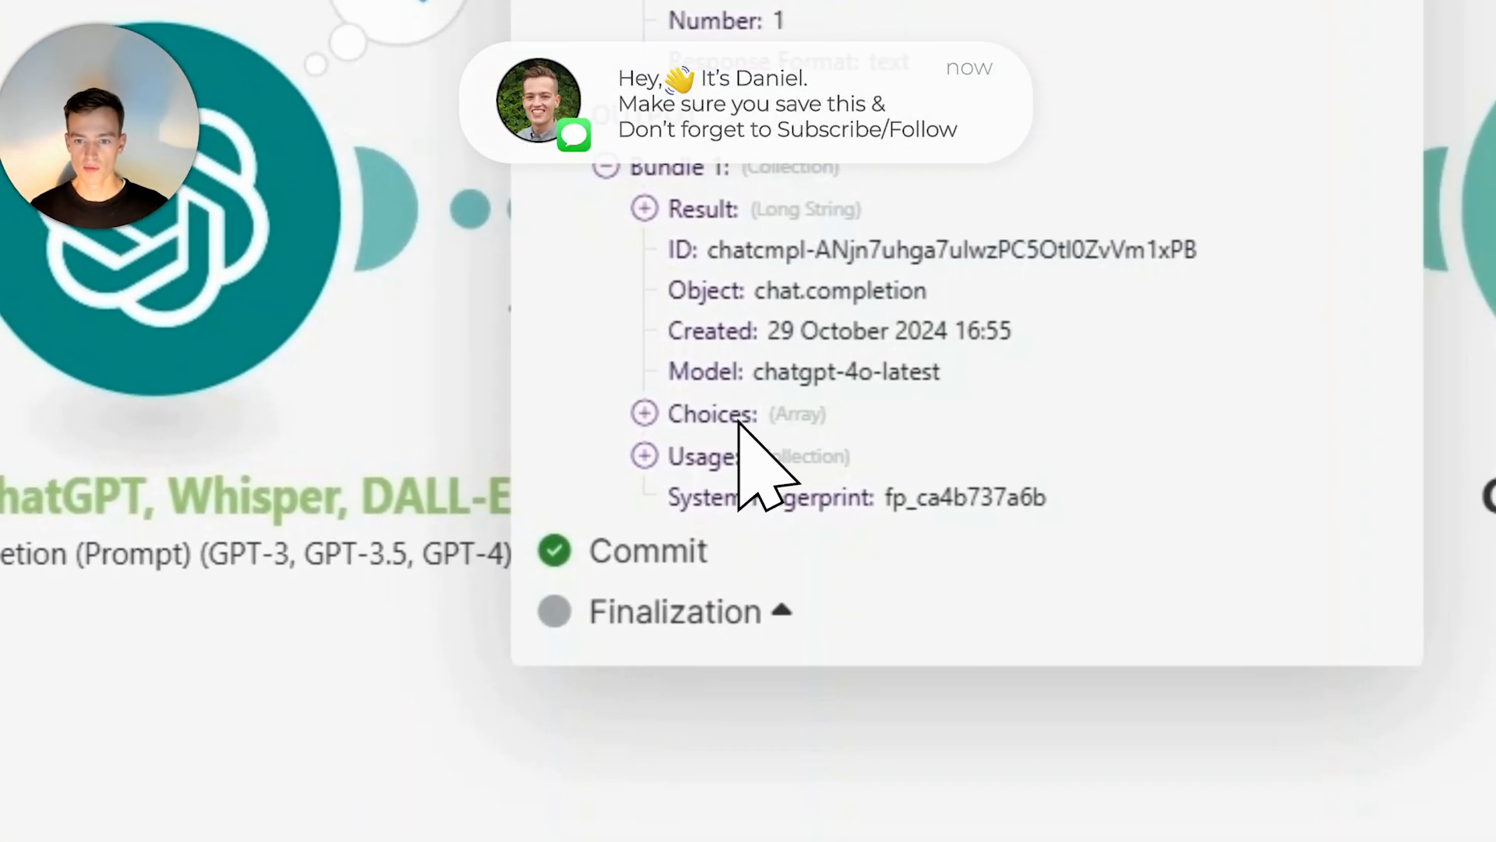
{"action": "left_click", "coordinate": [787, 520]}
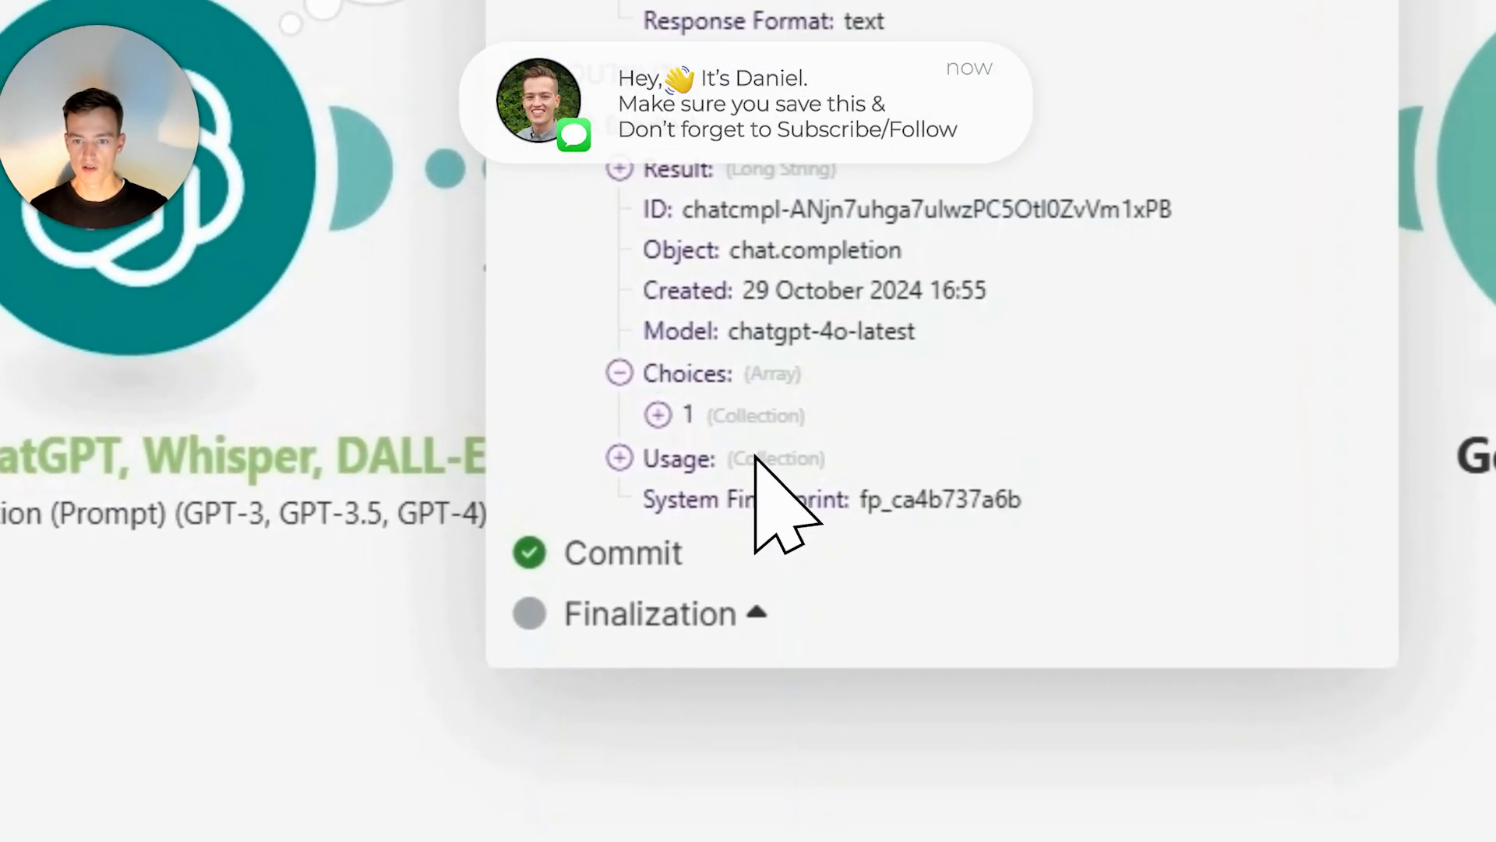
{"action": "left_click", "coordinate": [787, 564]}
{"action": "left_click", "coordinate": [779, 428]}
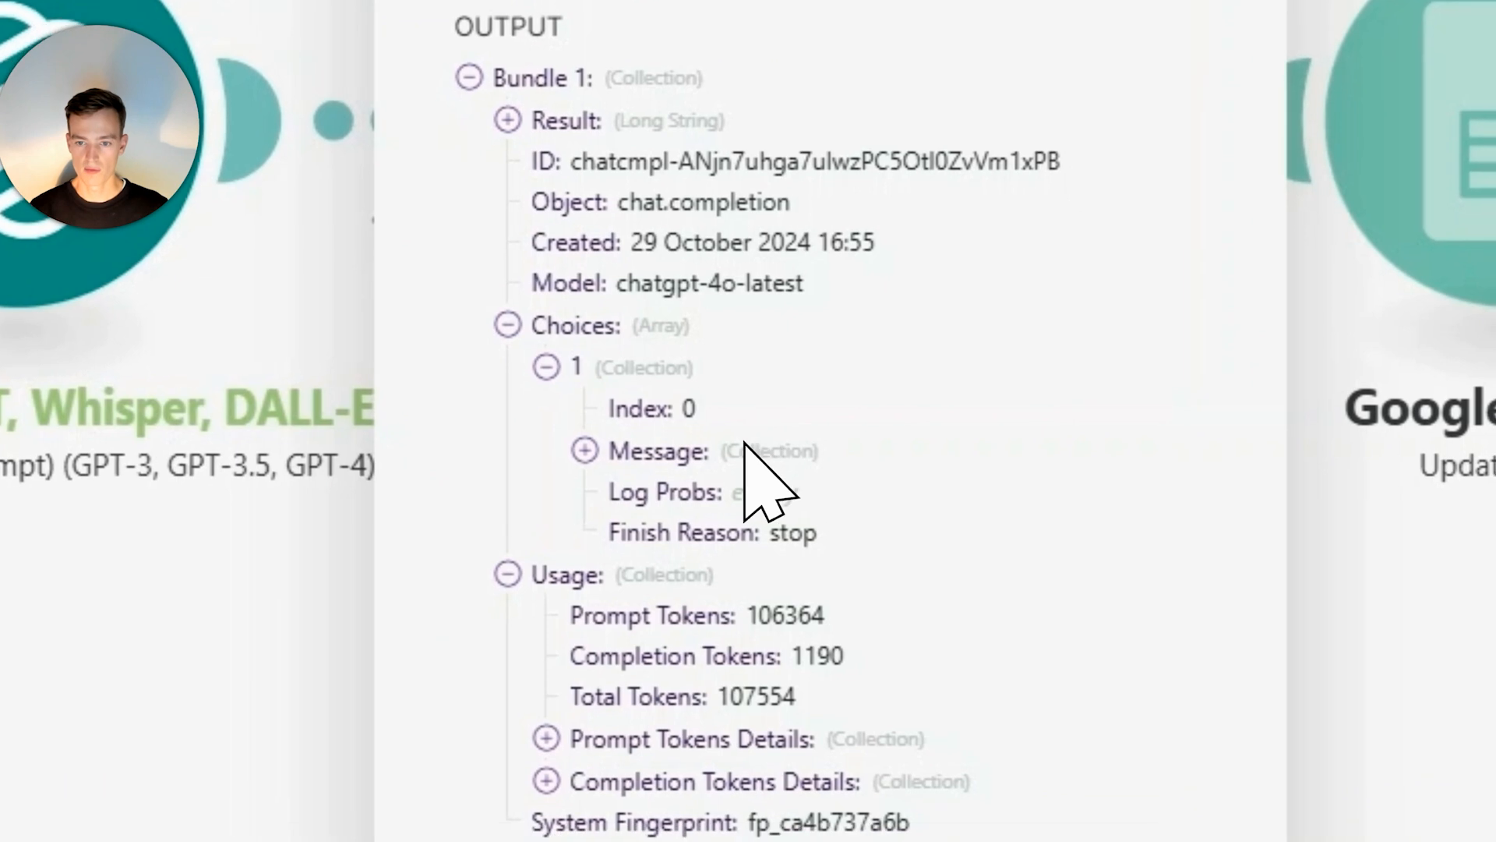
{"action": "left_click", "coordinate": [747, 443]}
{"action": "left_click", "coordinate": [755, 444]}
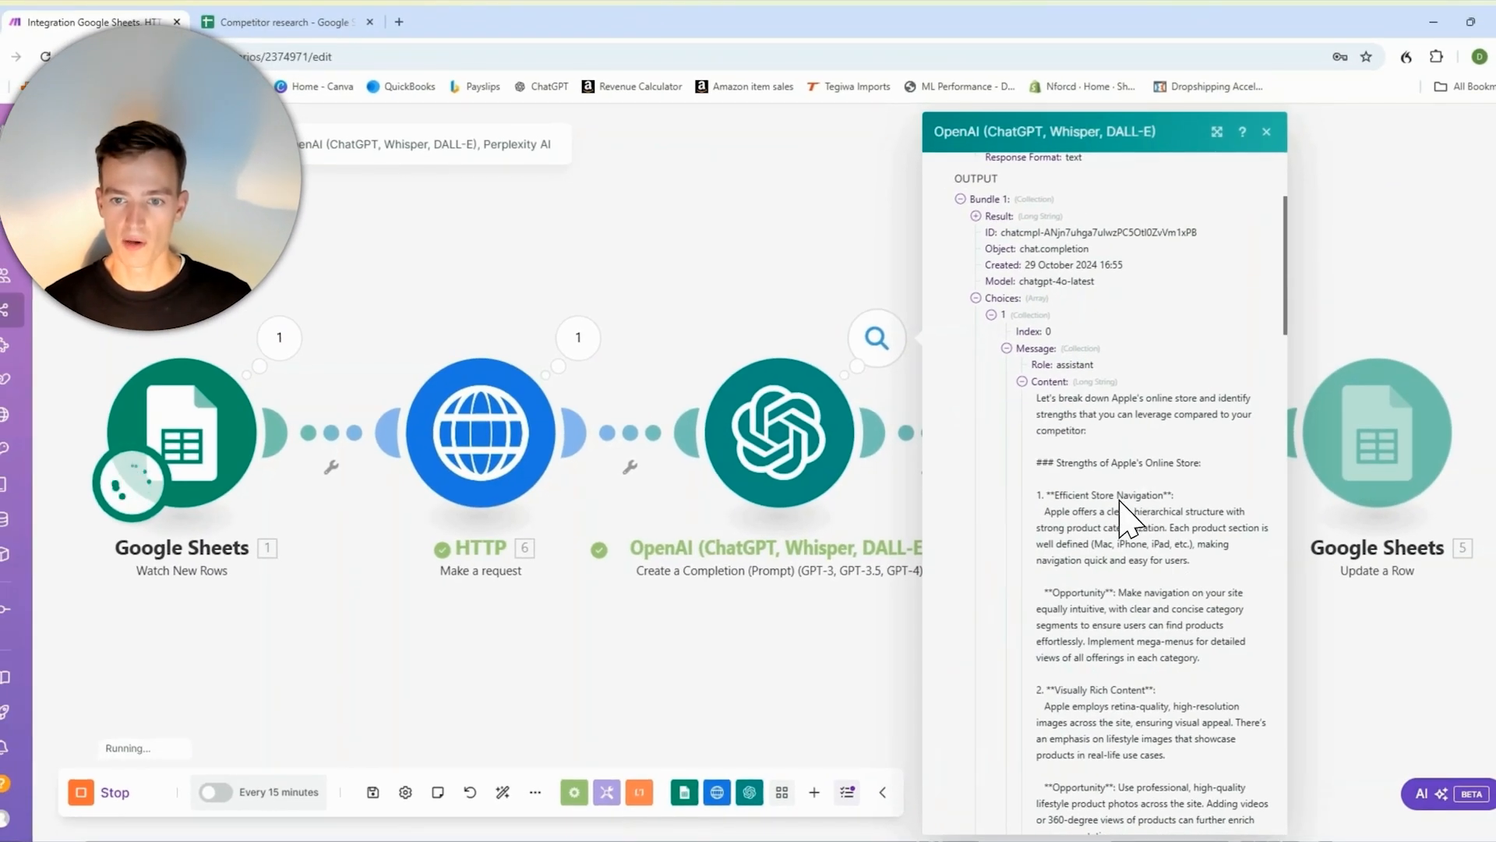
Step: Read through the competitor analysis in OpenAI's message content and close the module's run output
{"action": "scroll", "coordinate": [1127, 505], "scroll_direction": "down", "scroll_amount": 3}
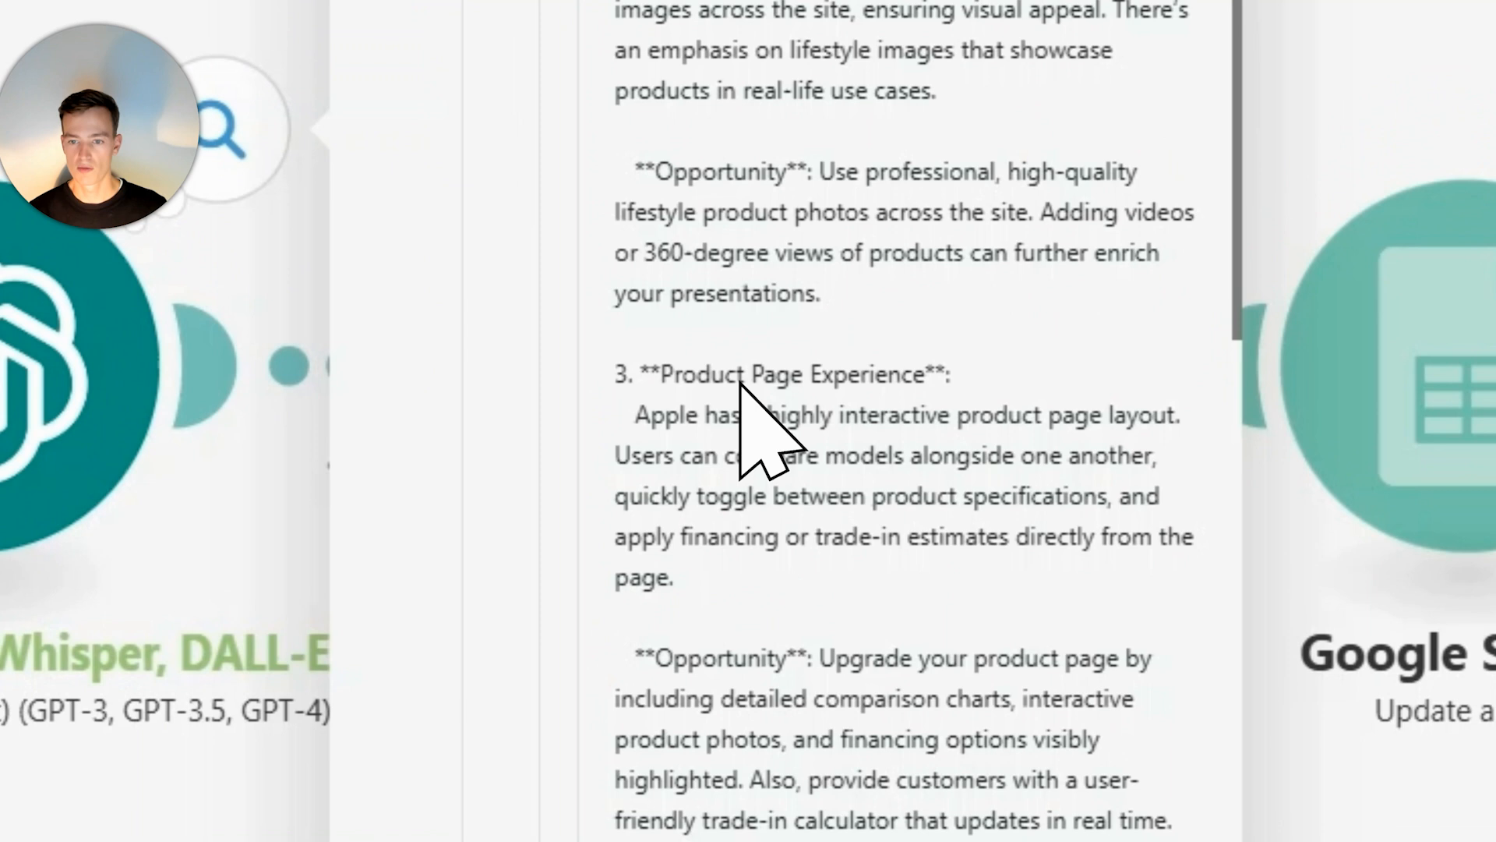
{"action": "scroll", "coordinate": [738, 608], "scroll_direction": "down", "scroll_amount": 12}
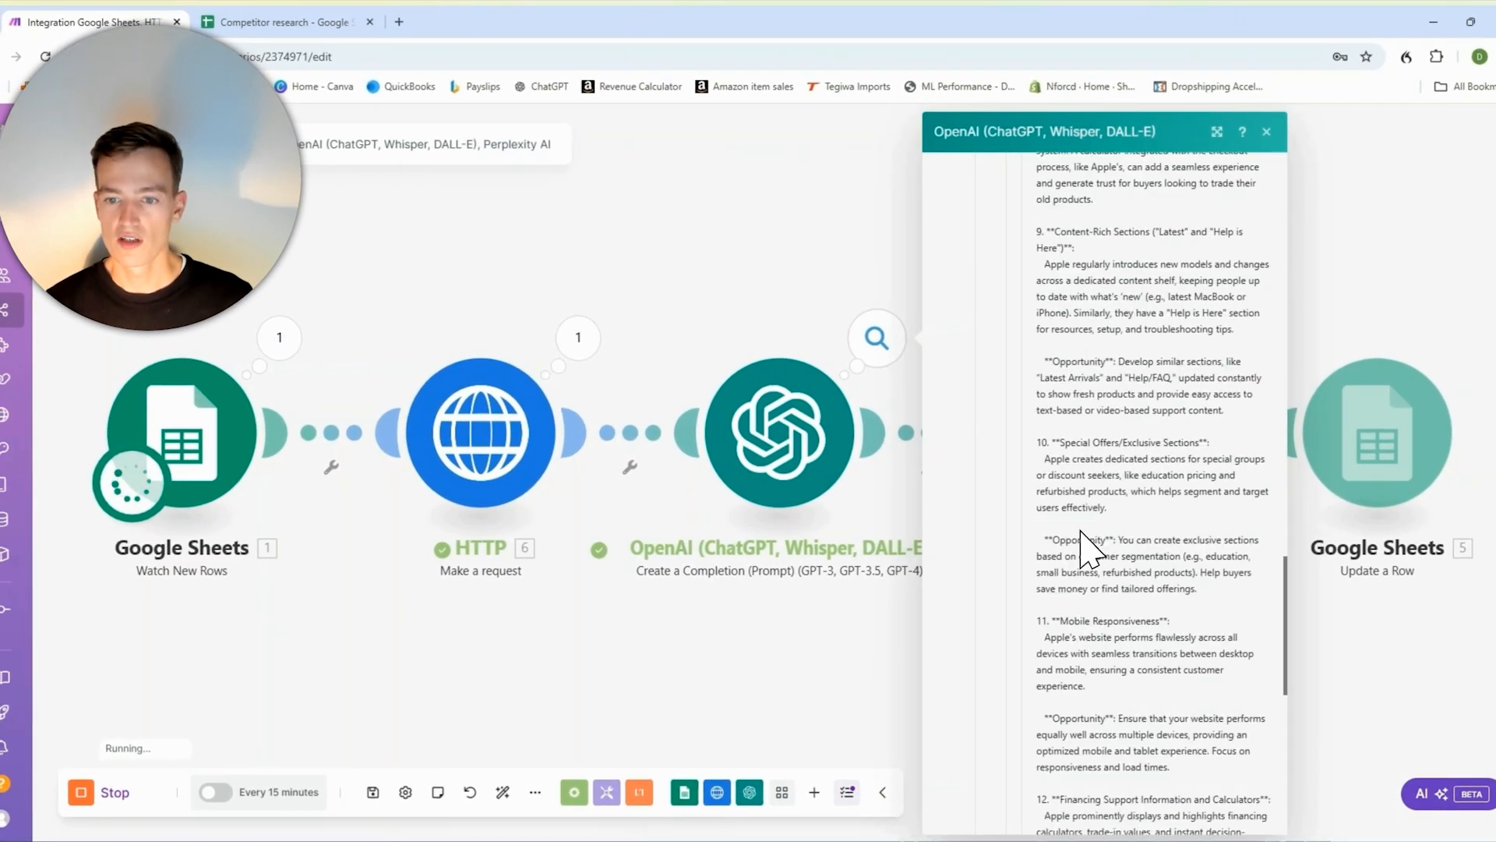
{"action": "scroll", "coordinate": [1088, 545], "scroll_direction": "up", "scroll_amount": 4}
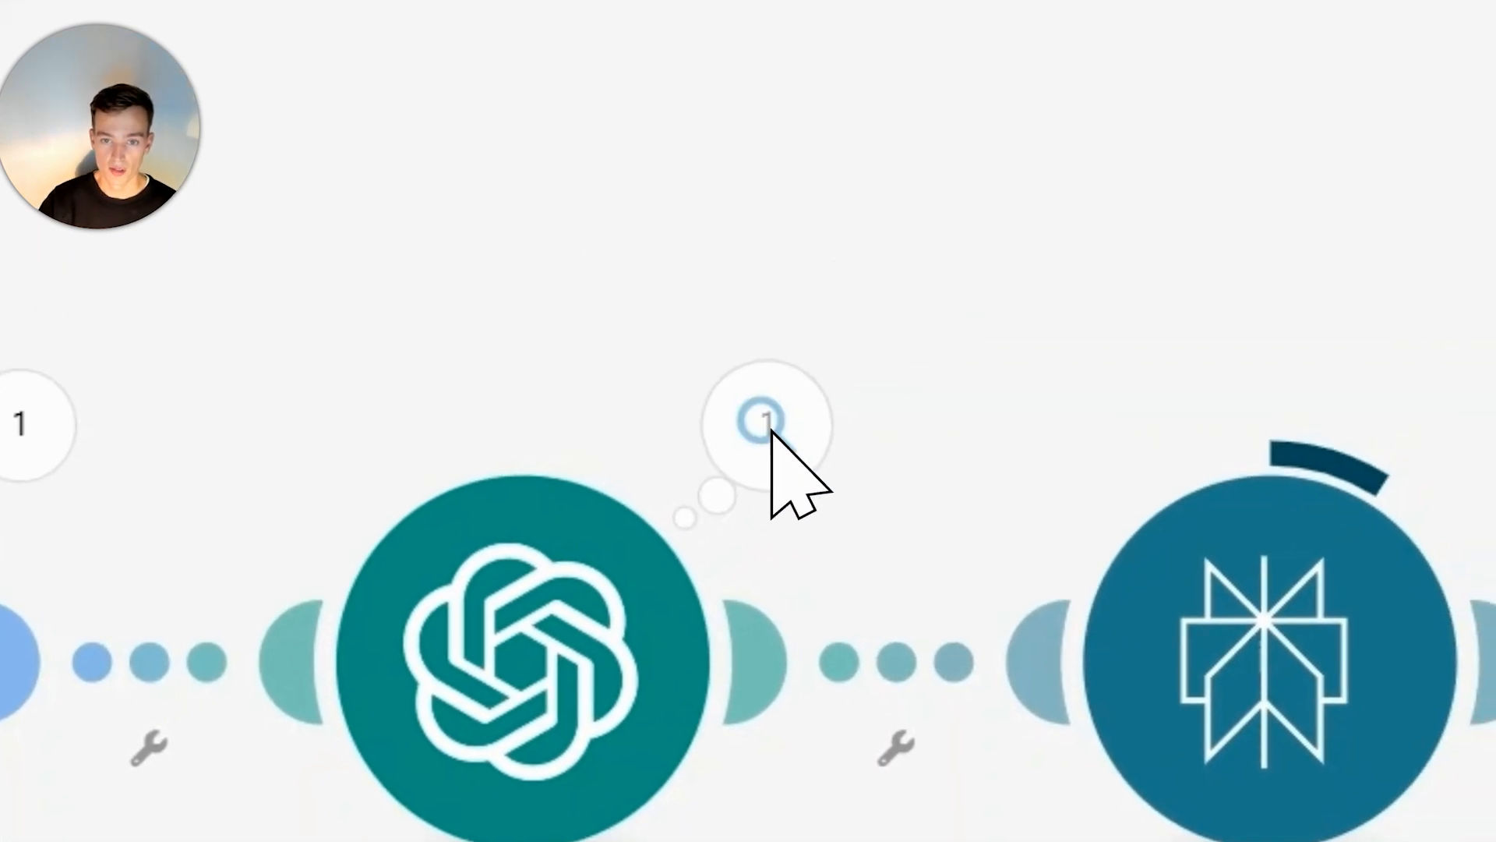
{"action": "left_click", "coordinate": [624, 308]}
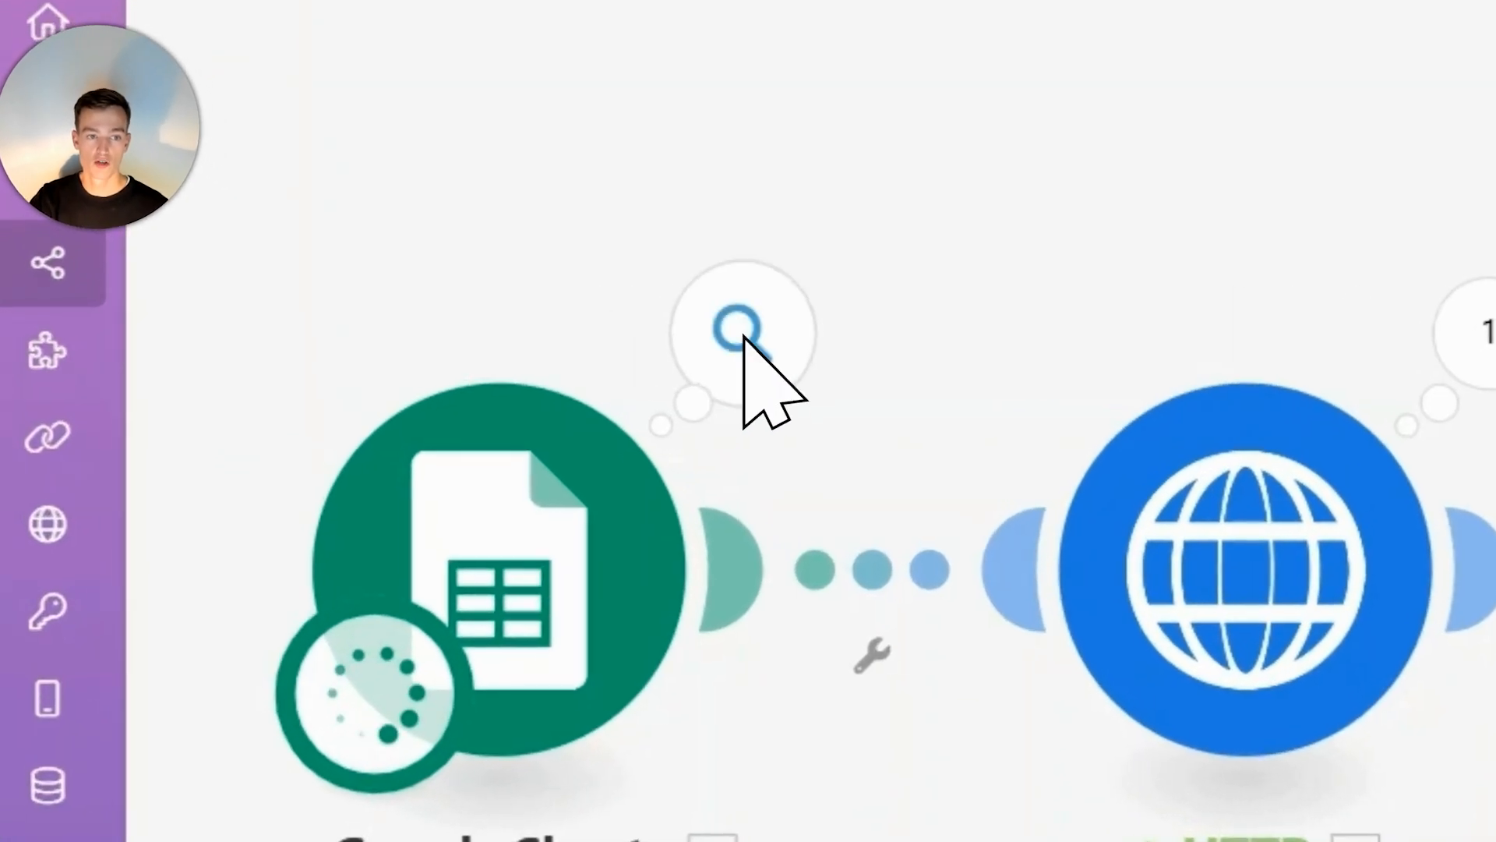
Step: Compare the Watch New Rows output bundles with the websites listed in the Competitor research spreadsheet
{"action": "left_click", "coordinate": [280, 339]}
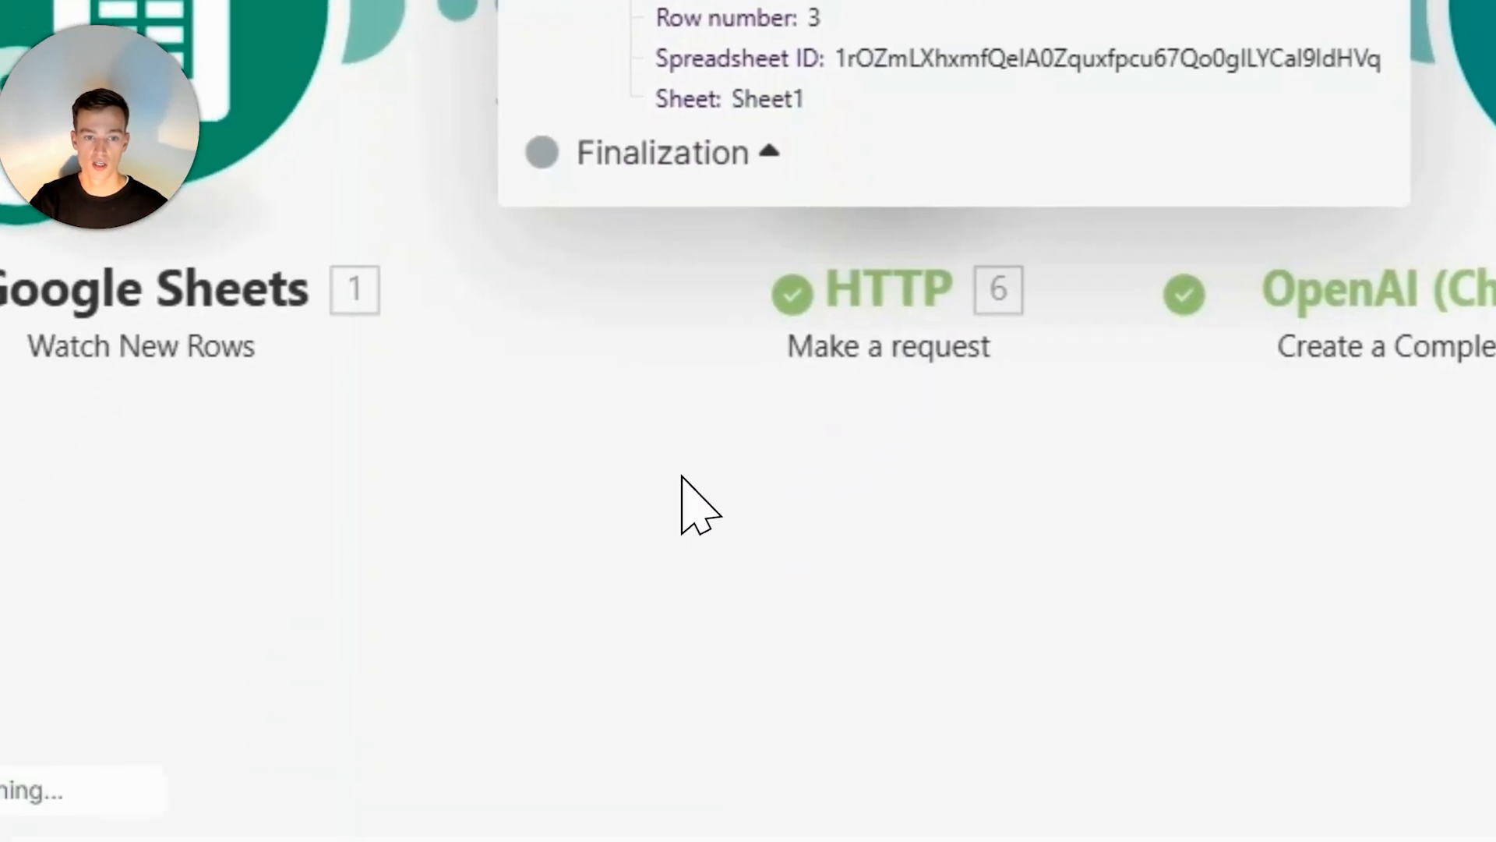
{"action": "left_click", "coordinate": [540, 836]}
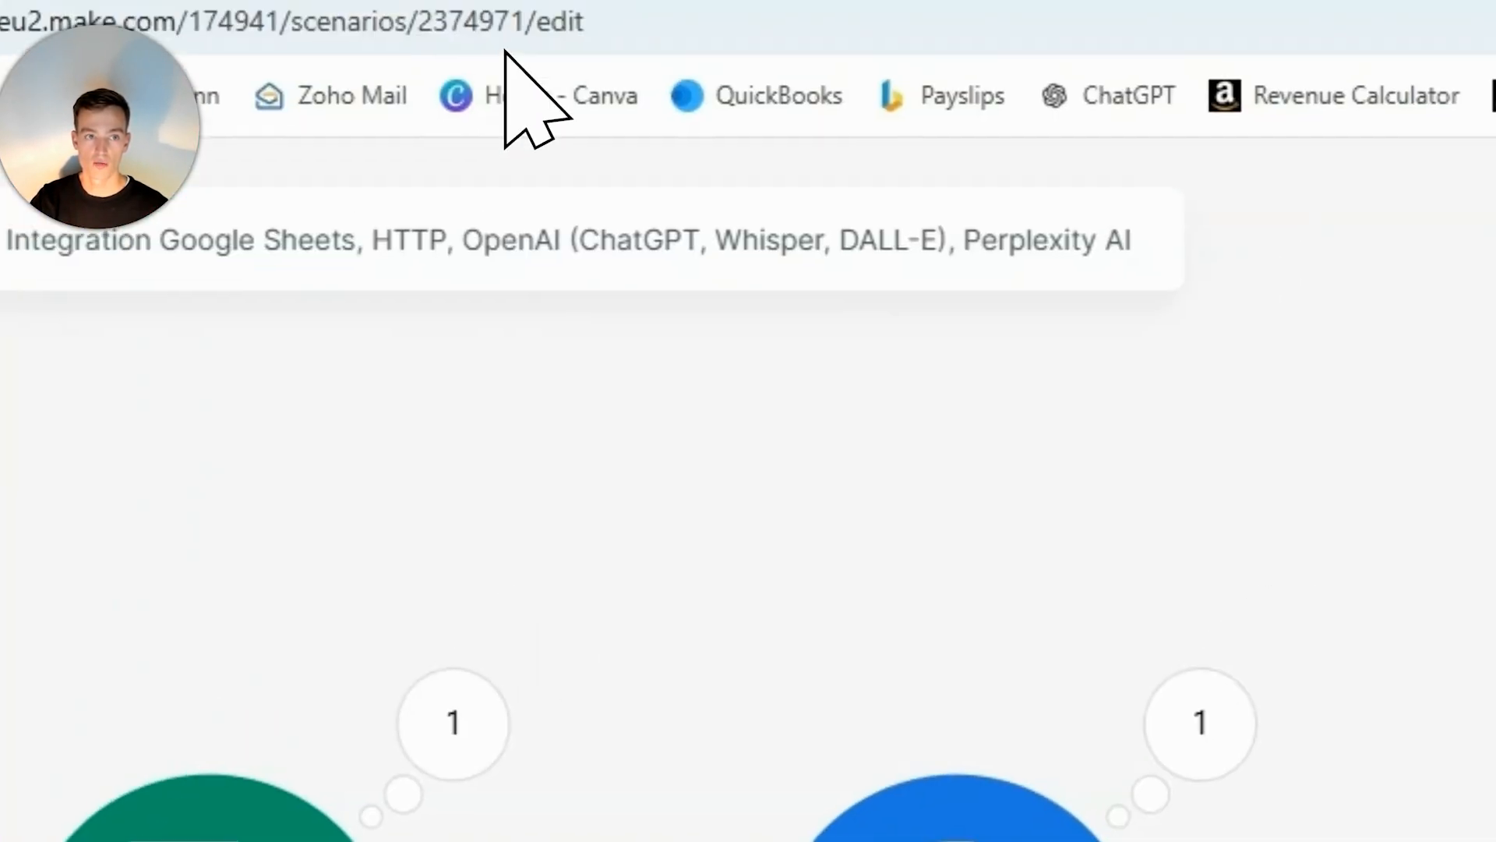
{"action": "left_click", "coordinate": [363, 77]}
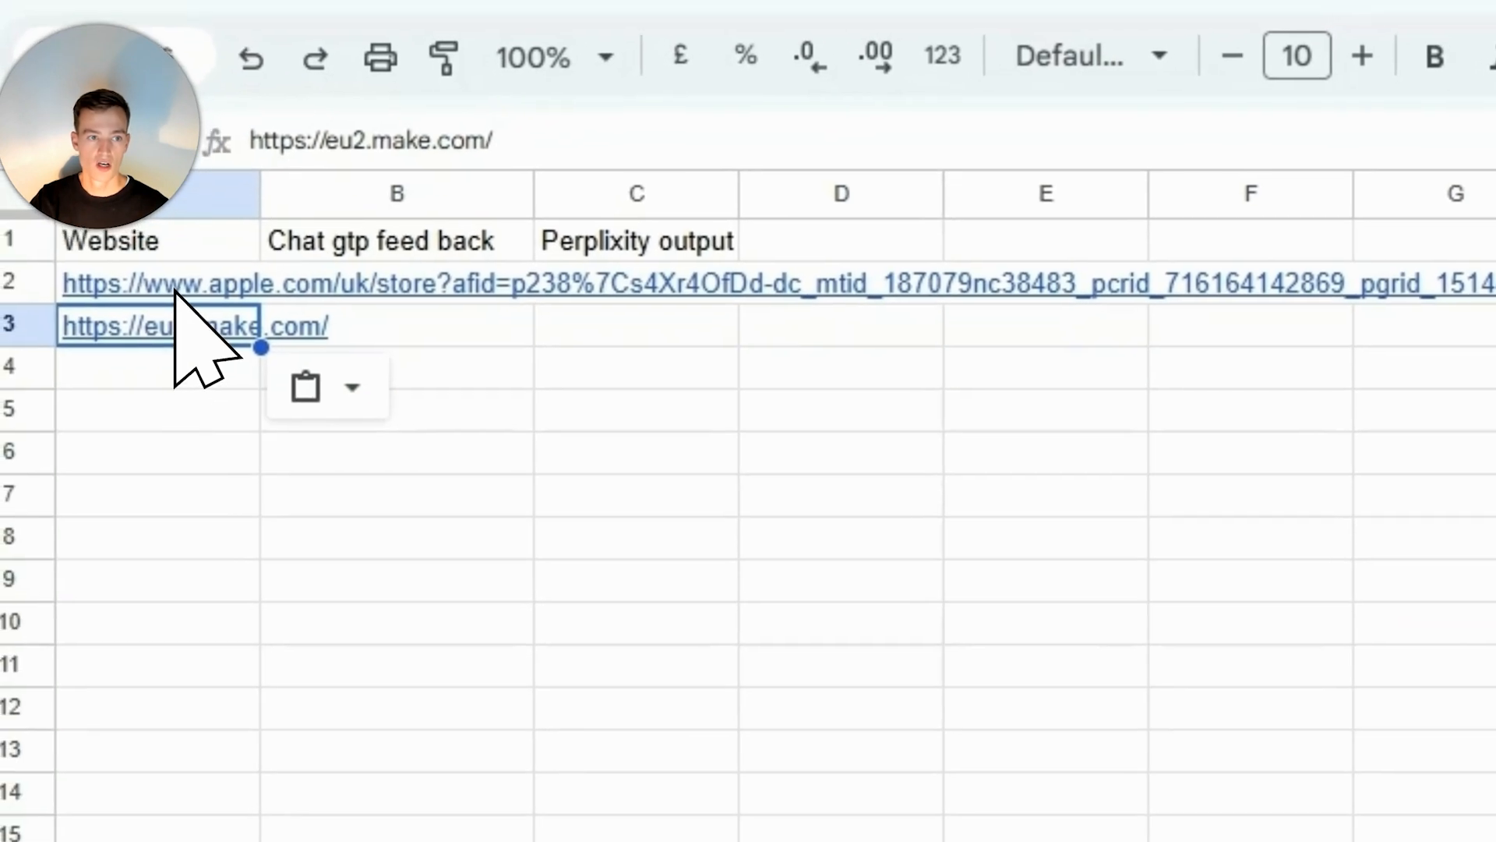
{"action": "left_click", "coordinate": [630, 441]}
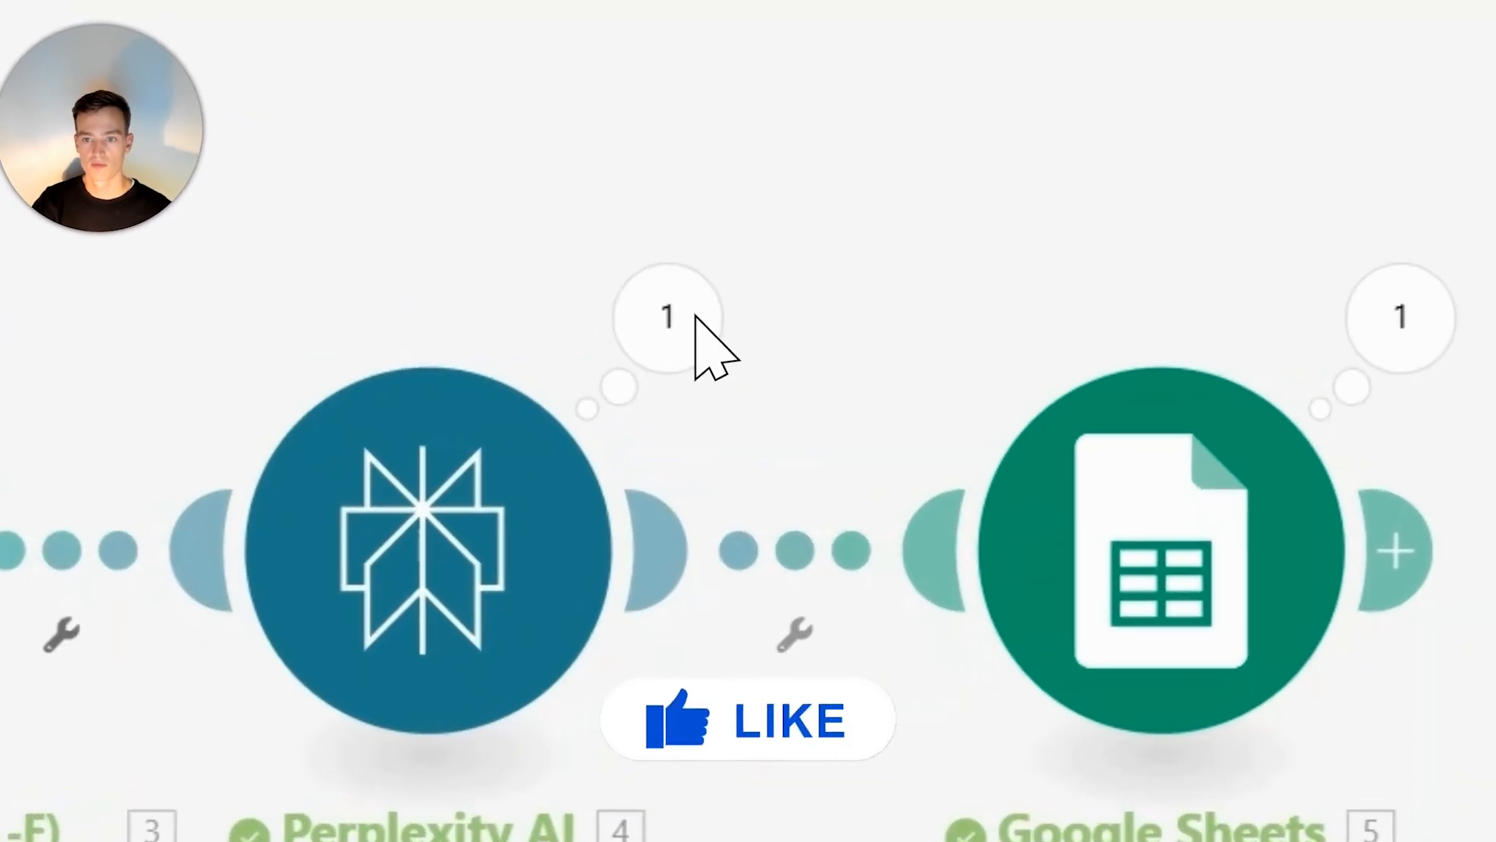
Step: Open Perplexity AI's run output and expand Usage and Choices down to the message content
{"action": "left_click", "coordinate": [1176, 337]}
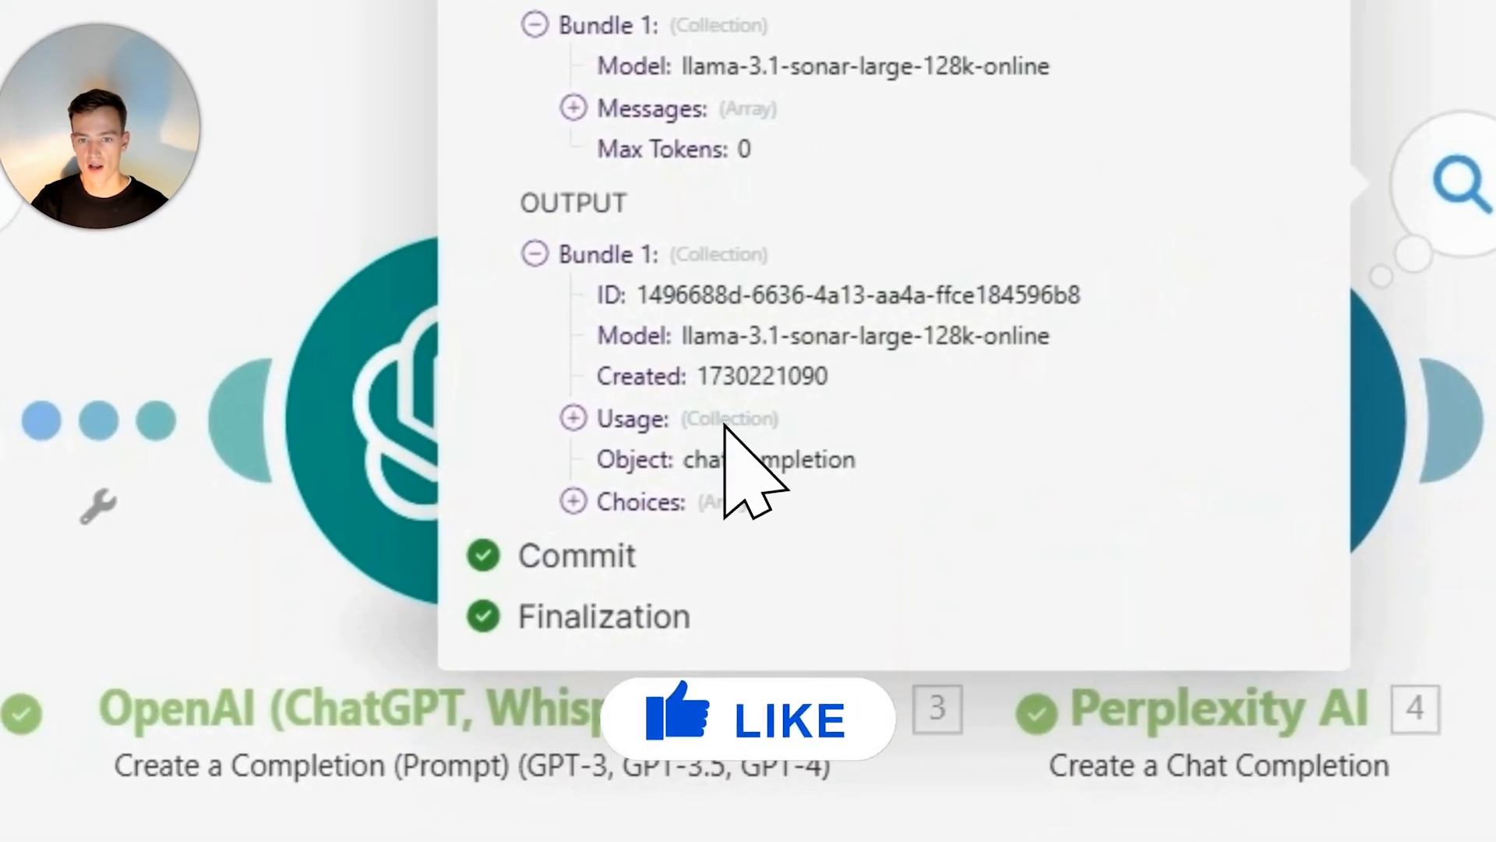
{"action": "left_click", "coordinate": [585, 444]}
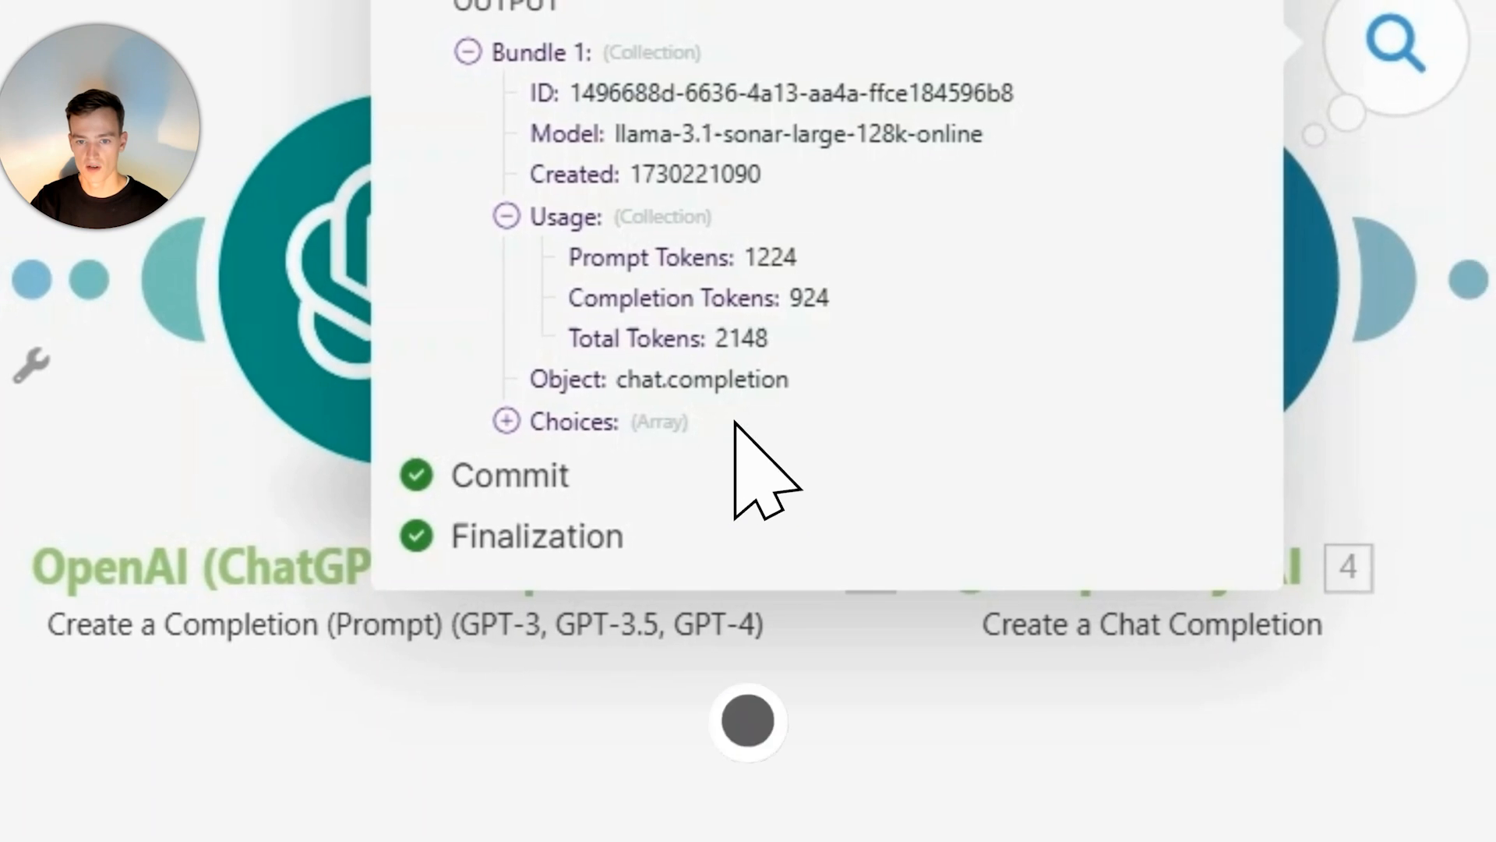
{"action": "left_click", "coordinate": [717, 420]}
{"action": "left_click", "coordinate": [725, 463]}
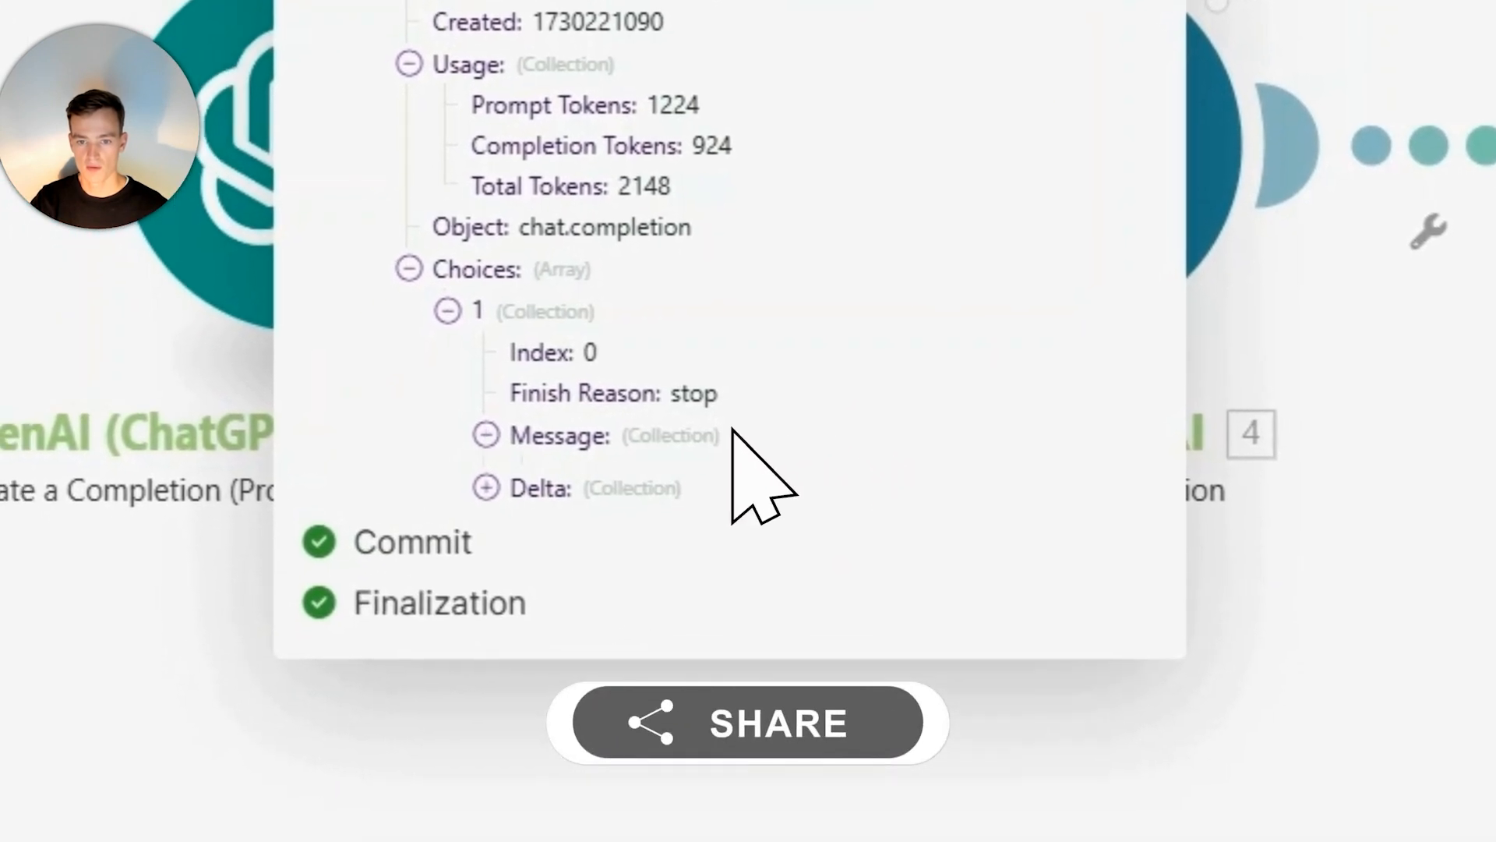
{"action": "left_click", "coordinate": [733, 433]}
{"action": "left_click", "coordinate": [746, 434]}
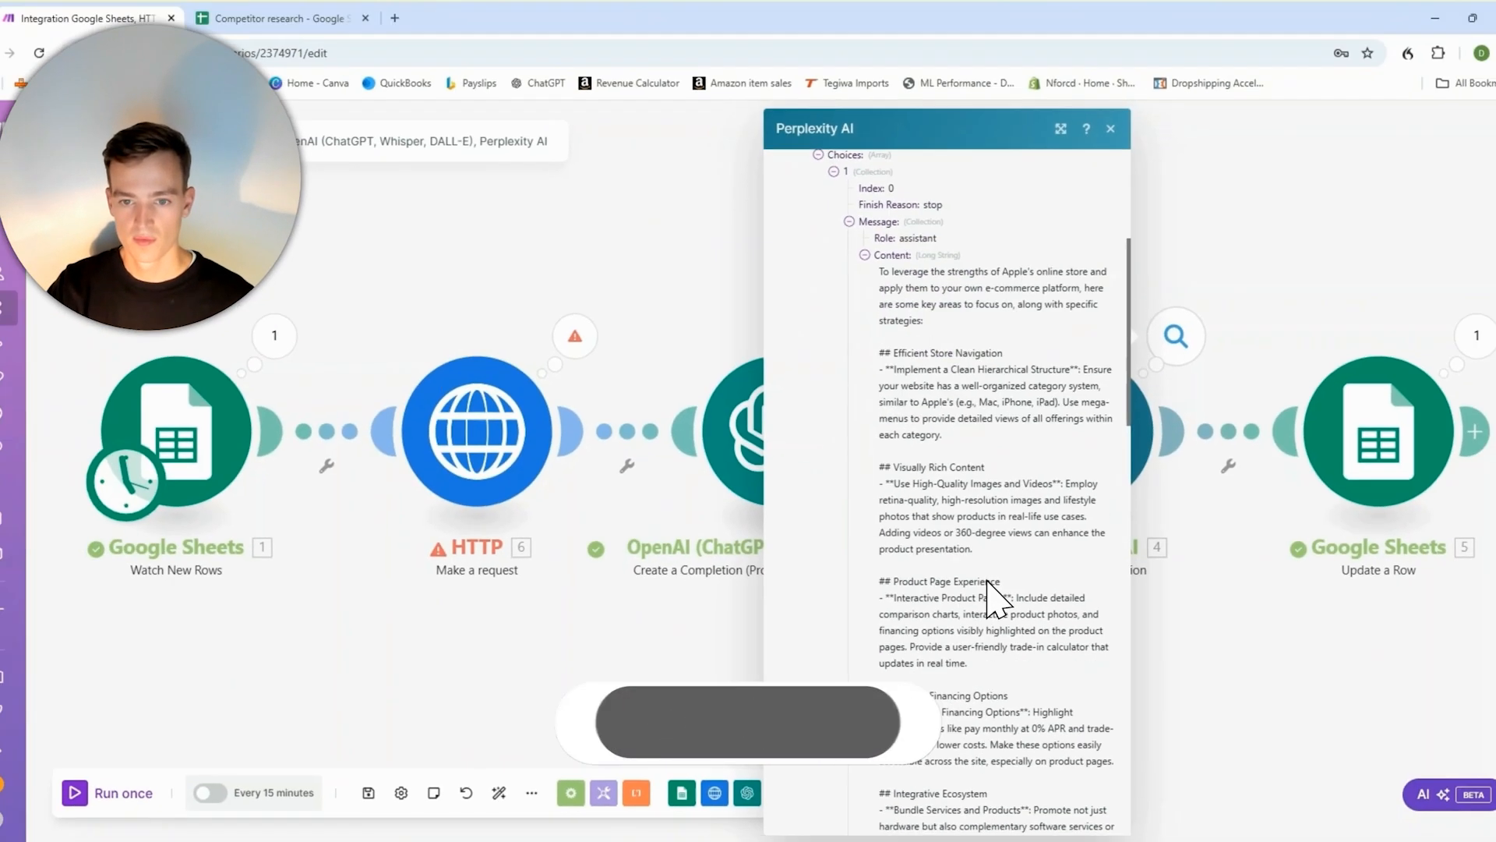
Step: Read through the recommendations in Perplexity AI's message content and open the run output of the Update a Row module
{"action": "scroll", "coordinate": [827, 477], "scroll_direction": "down", "scroll_amount": 15}
{"action": "scroll", "coordinate": [995, 599], "scroll_direction": "down", "scroll_amount": 3}
{"action": "scroll", "coordinate": [996, 599], "scroll_direction": "down", "scroll_amount": 1}
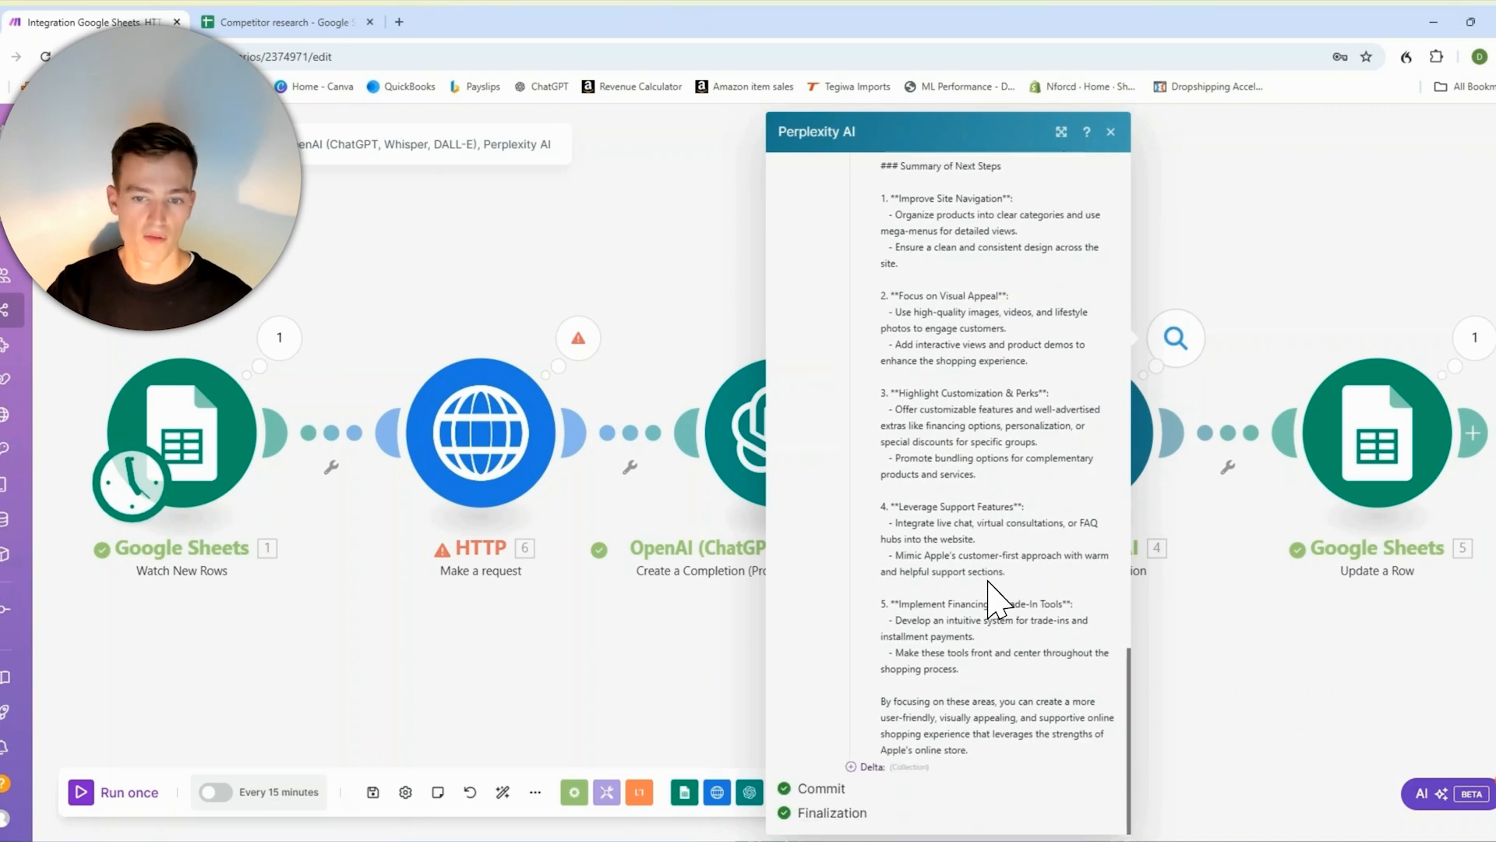
{"action": "scroll", "coordinate": [995, 599], "scroll_direction": "up", "scroll_amount": 4}
{"action": "scroll", "coordinate": [995, 599], "scroll_direction": "up", "scroll_amount": 3}
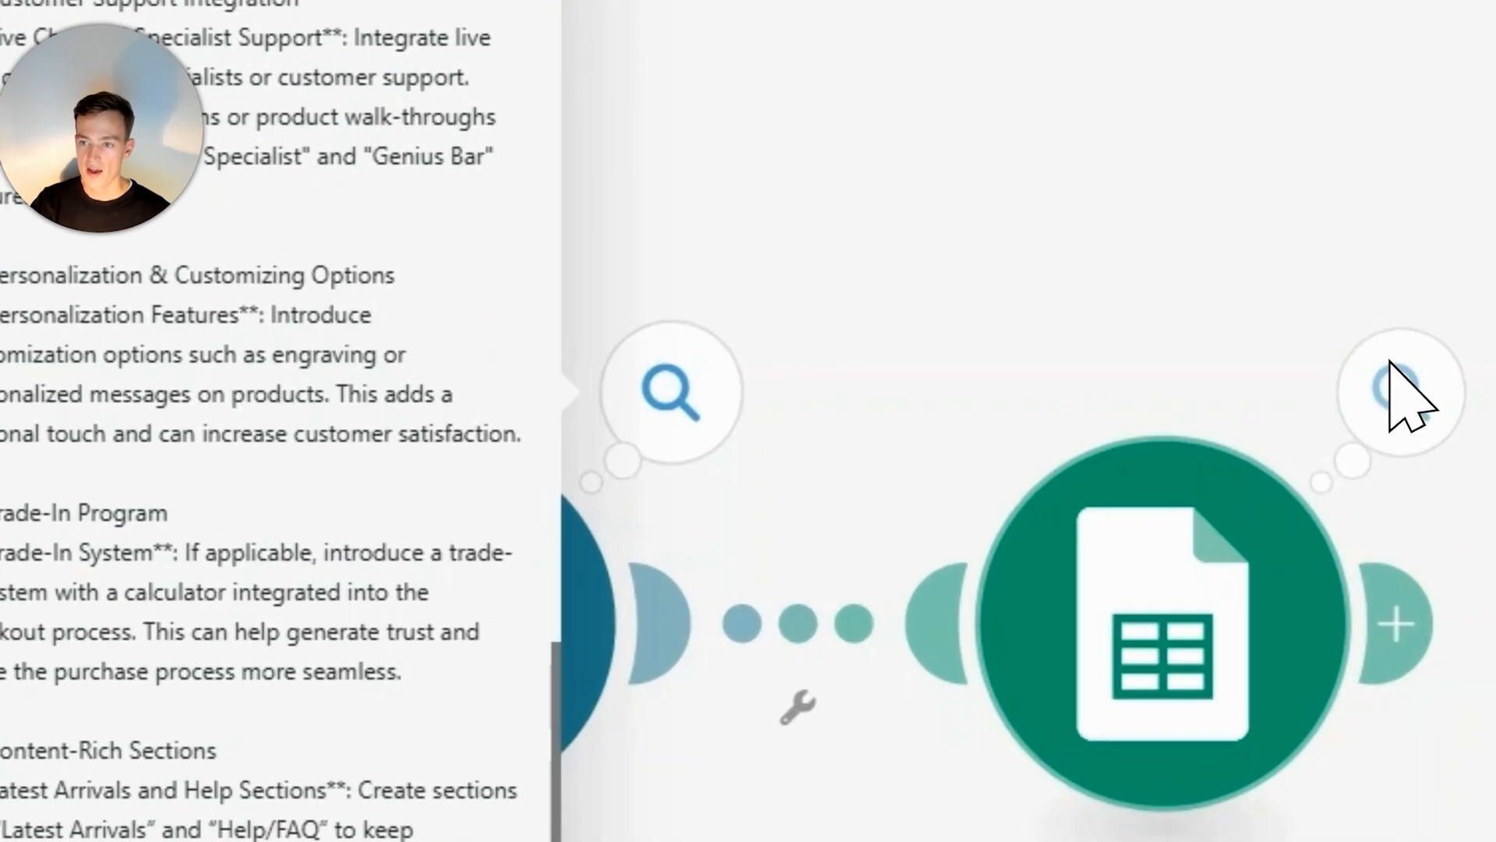
{"action": "left_click", "coordinate": [1473, 338]}
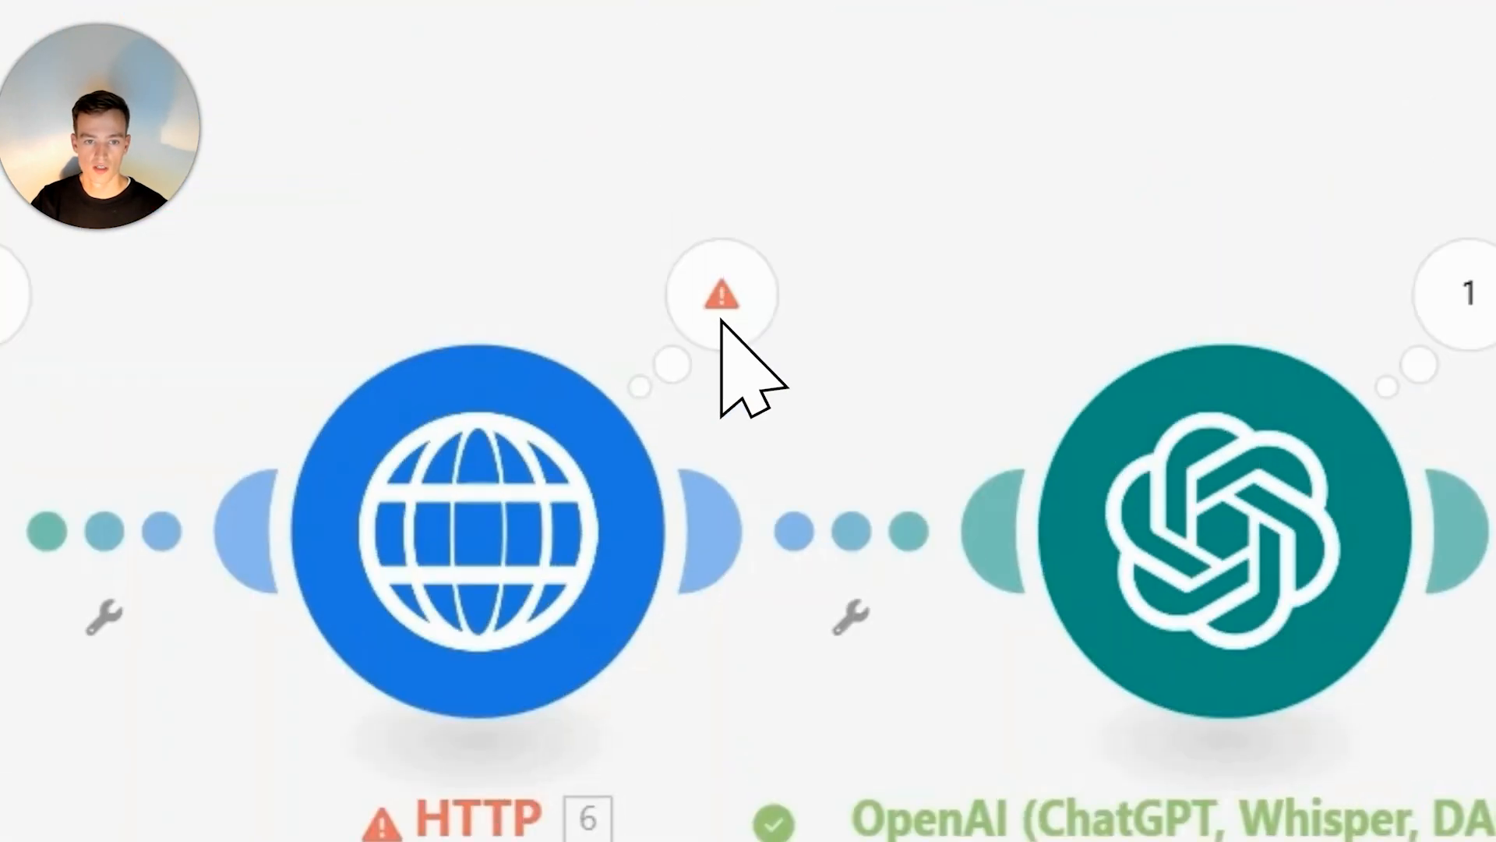
Step: Open the HTTP module's run output and examine the error and input URL of Operation 2
{"action": "left_click", "coordinate": [721, 429]}
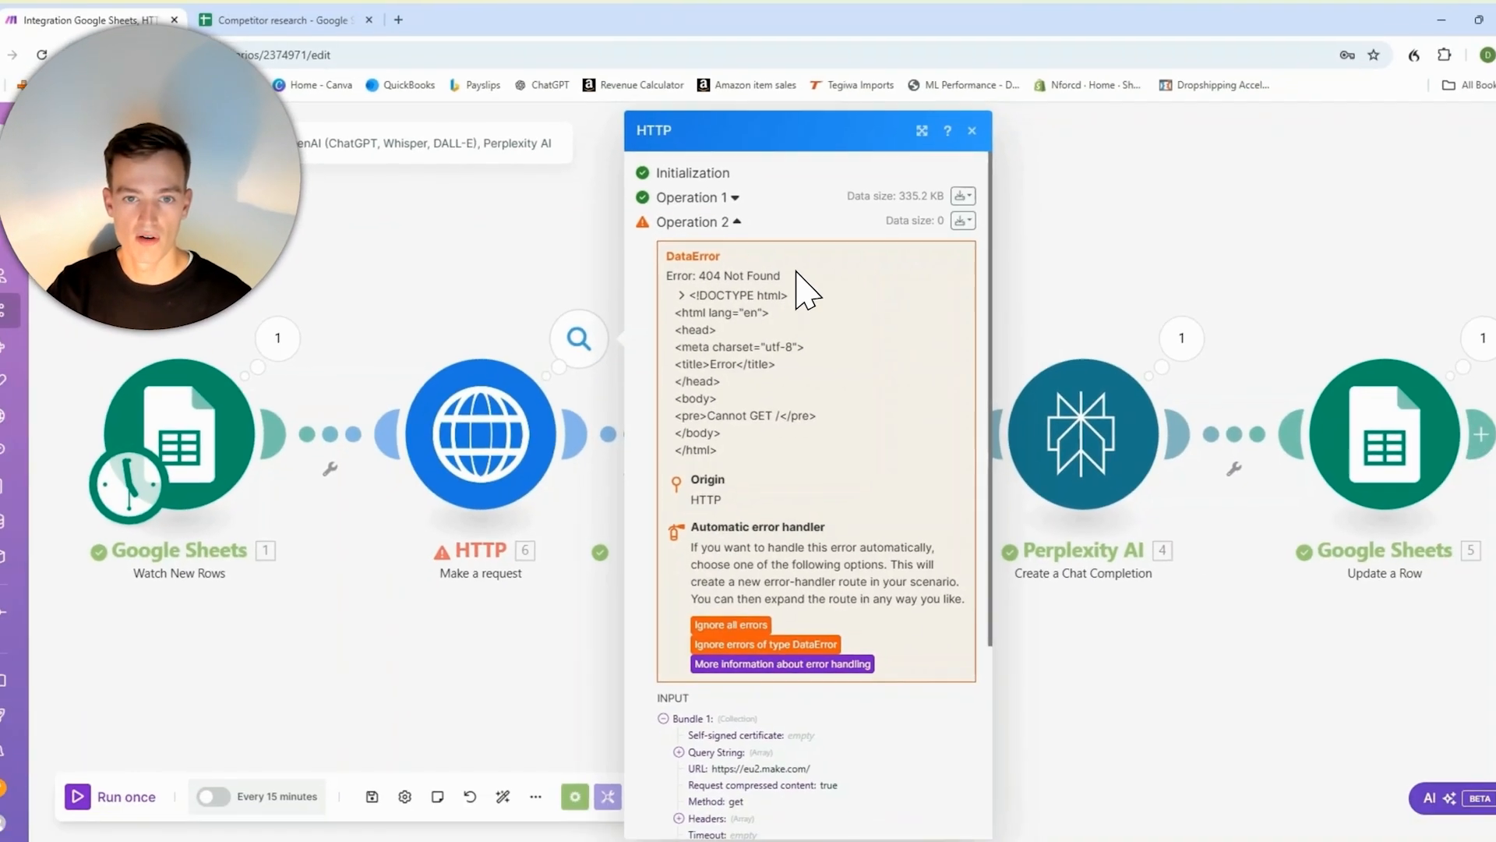
{"action": "scroll", "coordinate": [725, 367], "scroll_direction": "down", "scroll_amount": 2}
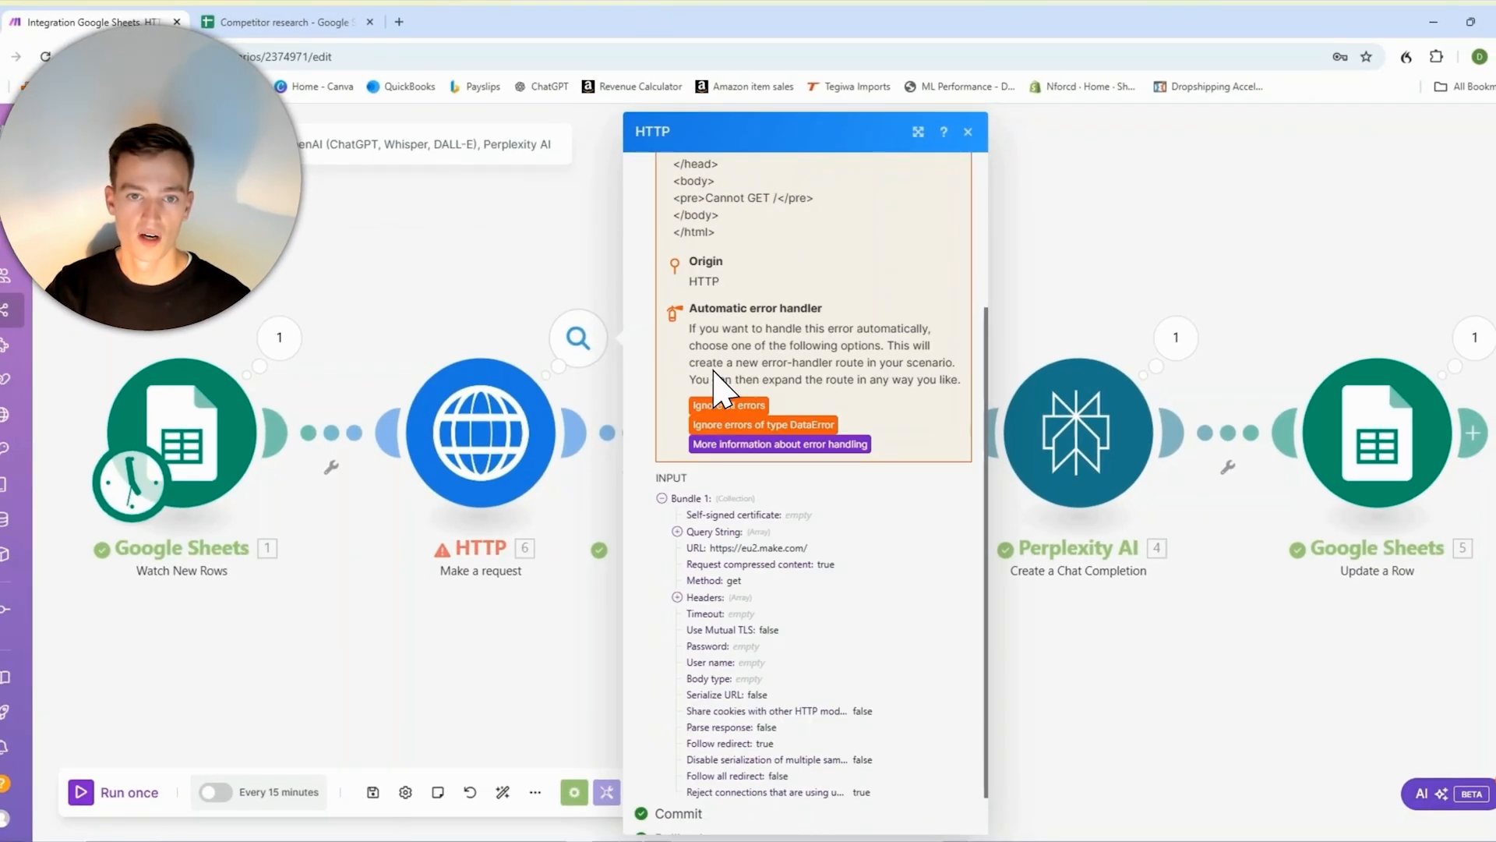
{"action": "scroll", "coordinate": [725, 390], "scroll_direction": "down", "scroll_amount": 1}
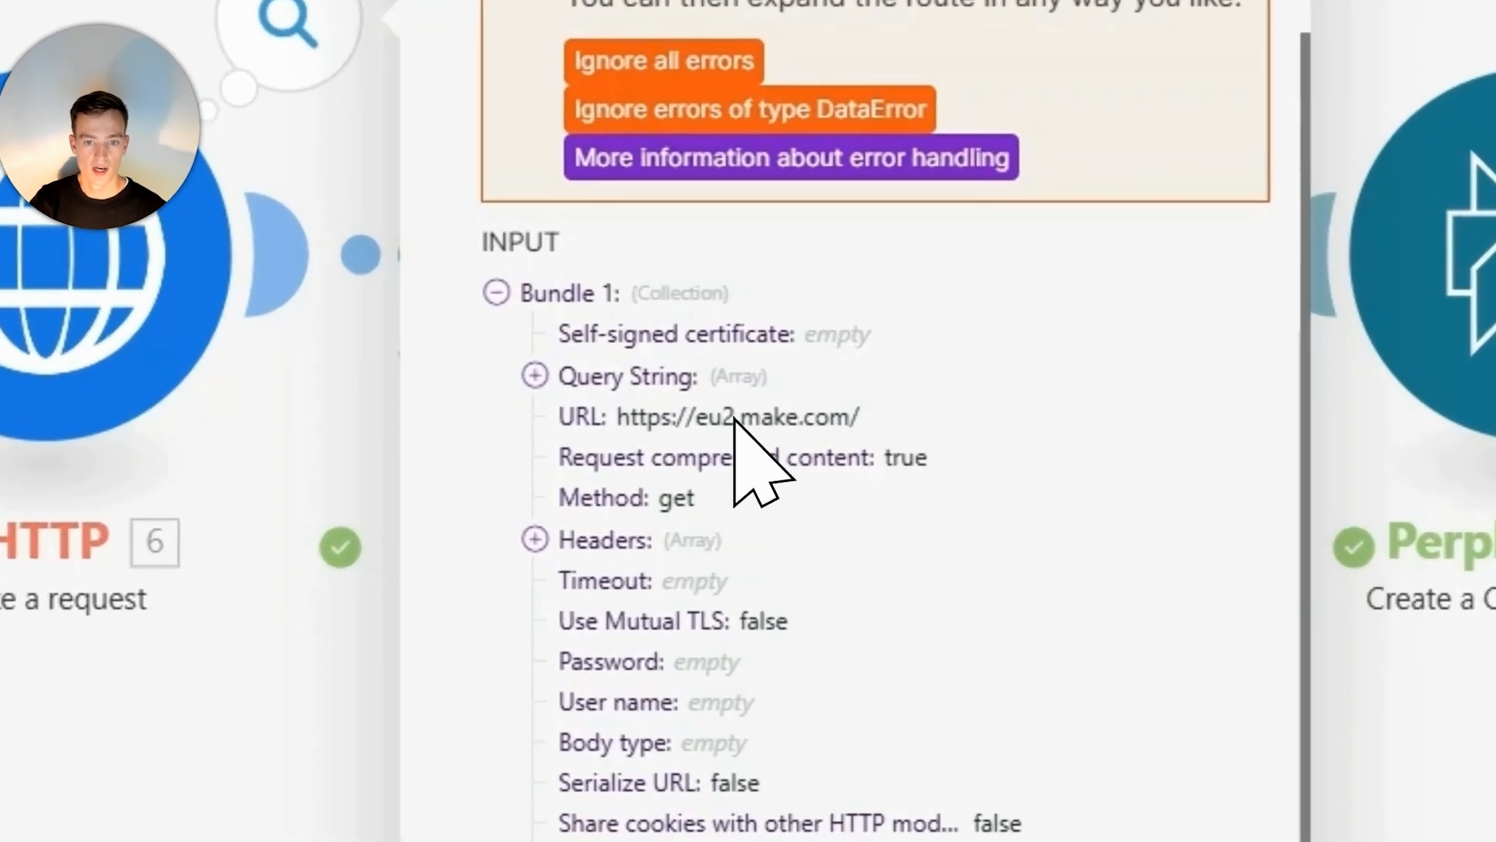
{"action": "double_click", "coordinate": [749, 498]}
{"action": "left_click", "coordinate": [1369, 633]}
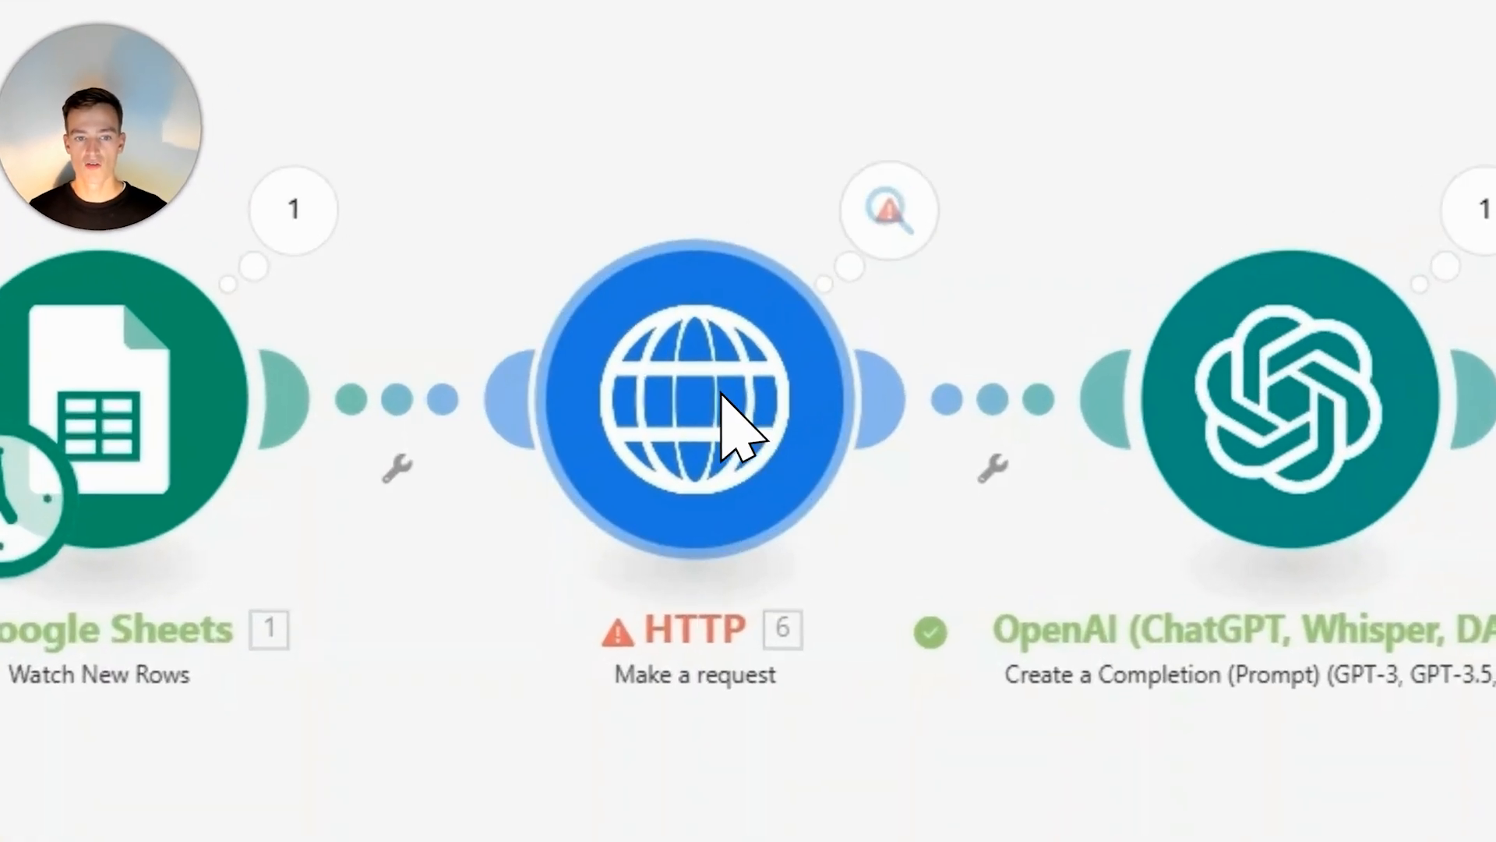
Step: Add an Ignore error handler to the HTTP module and auto-align the scenario modules
{"action": "right_click", "coordinate": [528, 466]}
{"action": "left_click", "coordinate": [593, 510]}
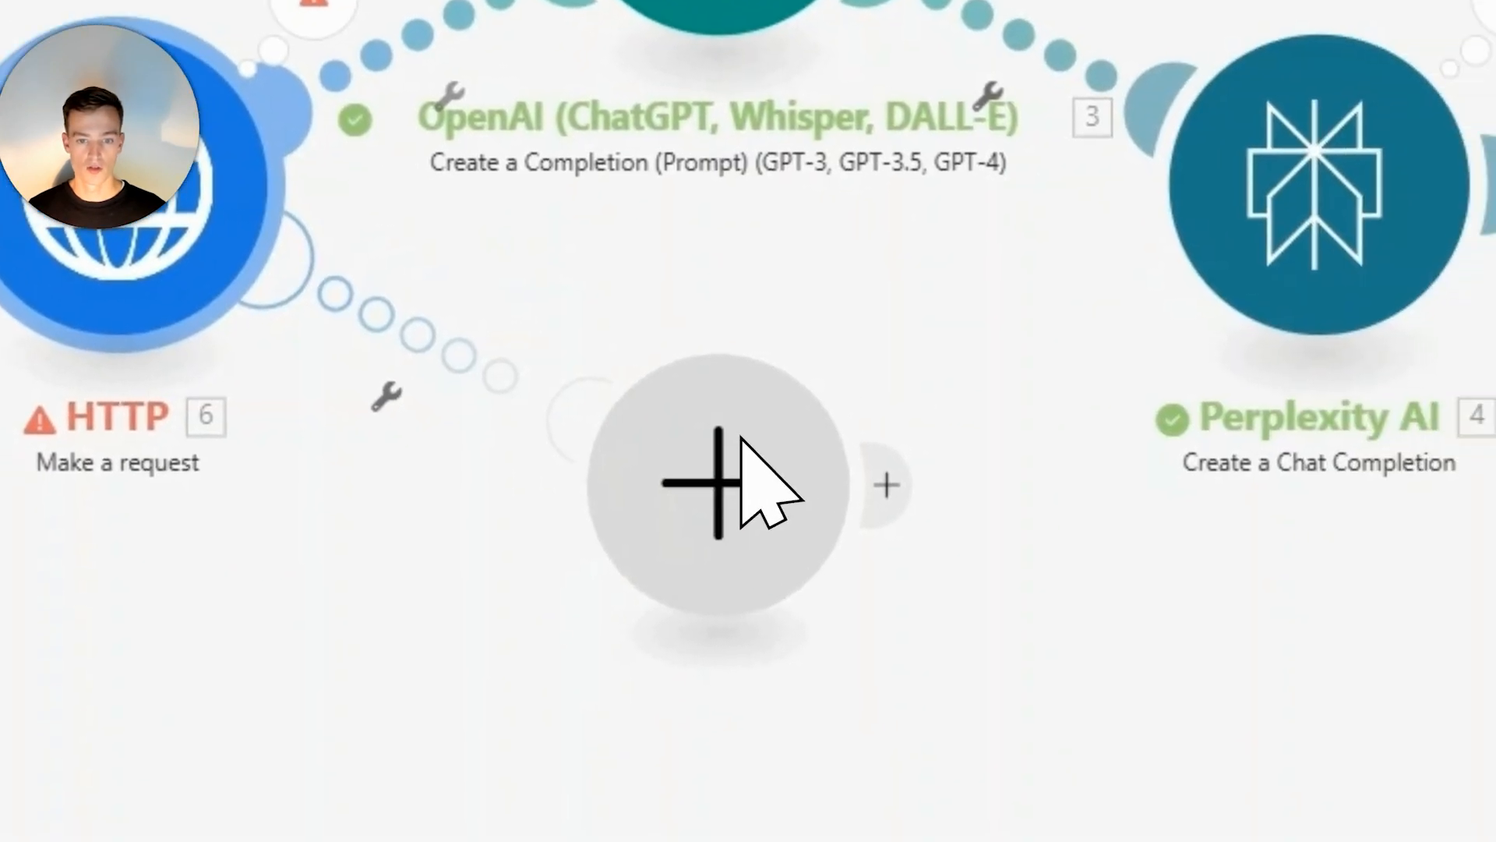
{"action": "left_click", "coordinate": [1138, 577]}
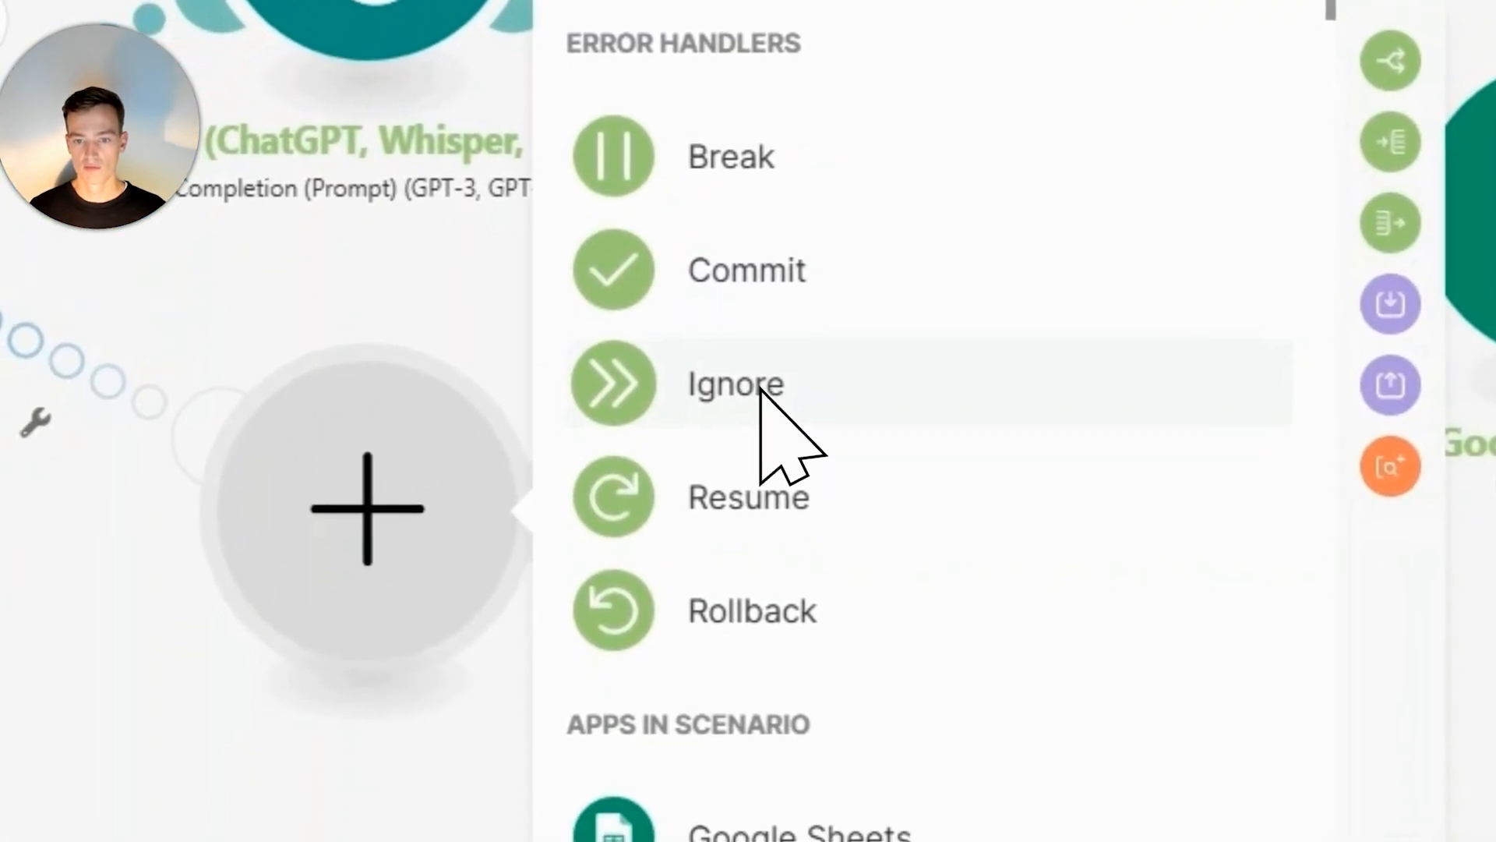
{"action": "left_click", "coordinate": [748, 448]}
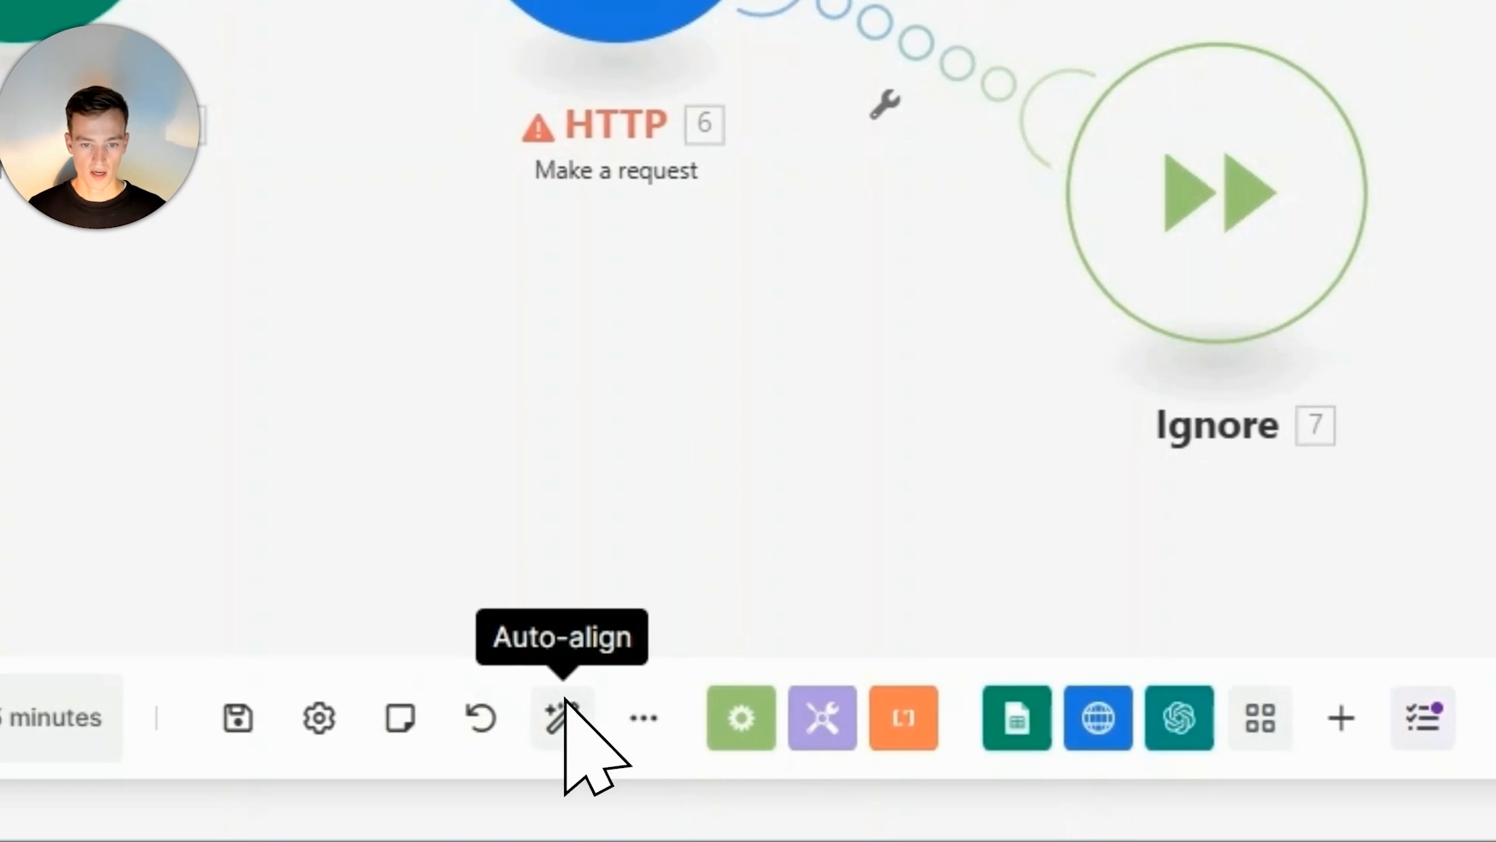
{"action": "left_click", "coordinate": [562, 713]}
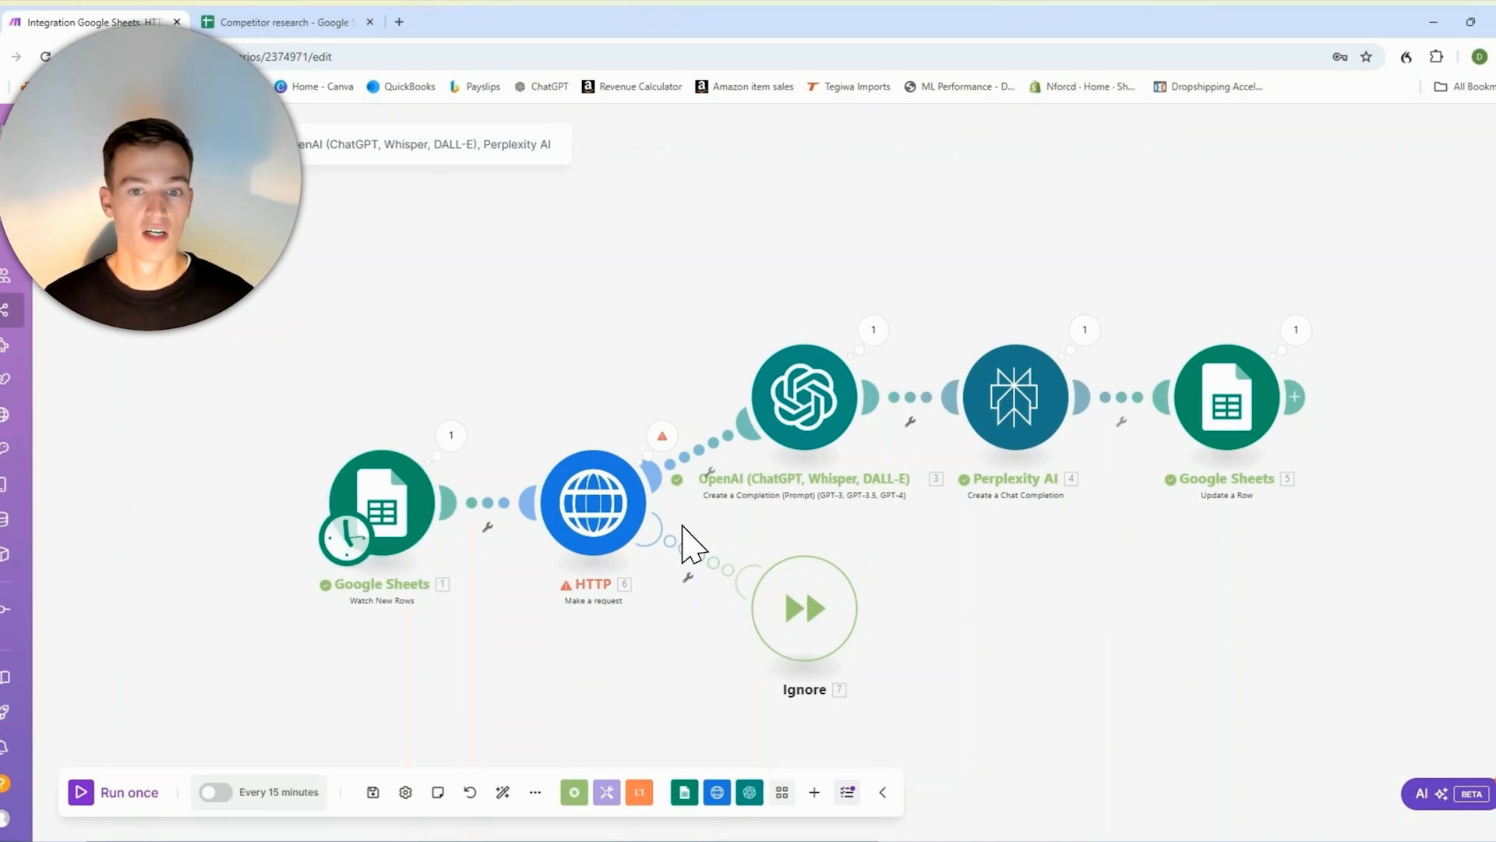
Step: Open the OpenAI module's run output and check its Max Completion Tokens input
{"action": "left_click", "coordinate": [874, 330]}
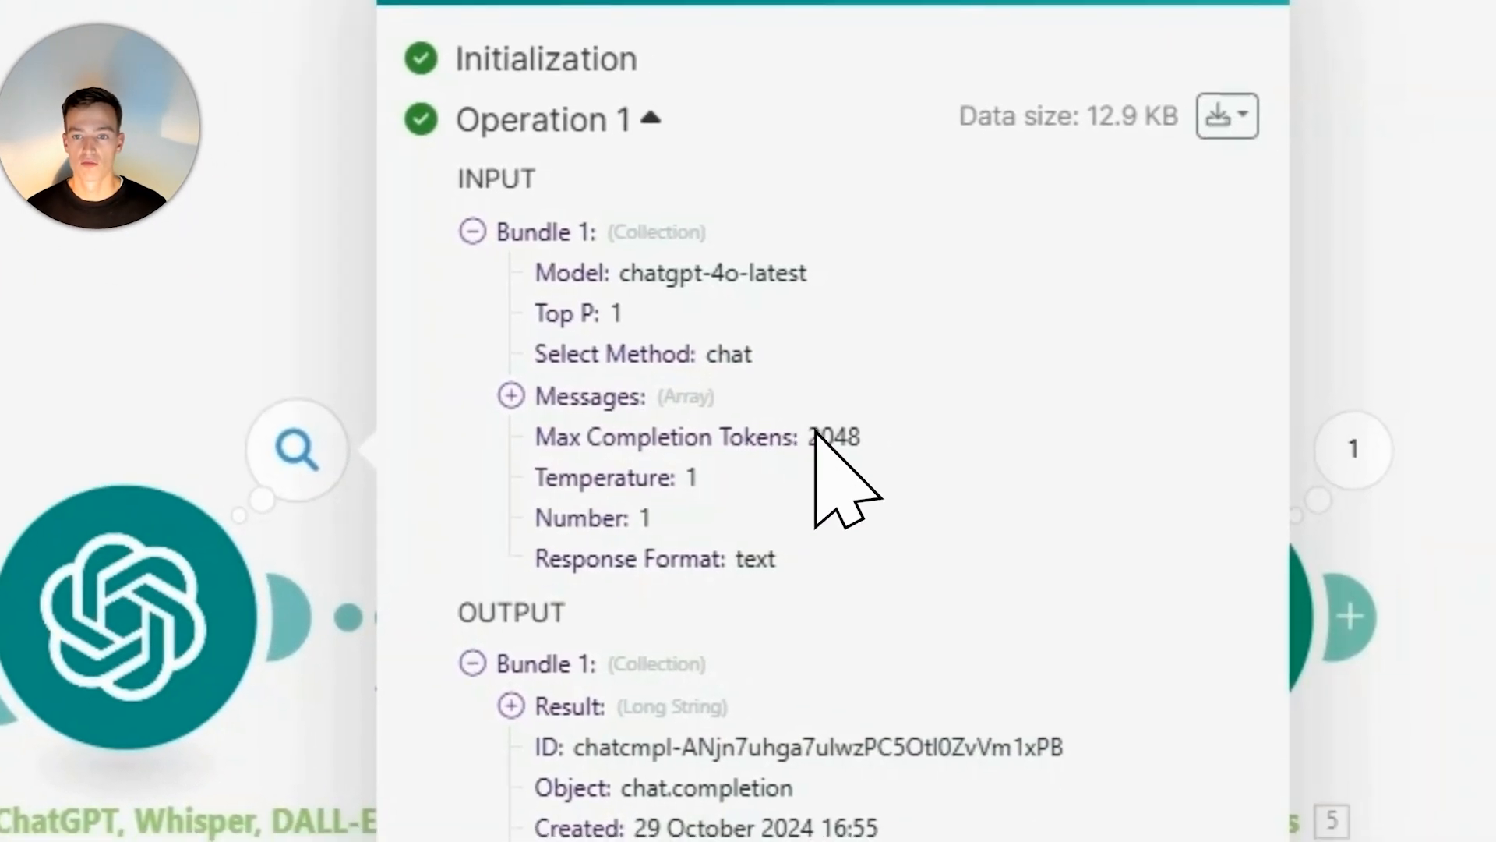
{"action": "left_click_drag", "start_coordinate": [821, 434], "coordinate": [915, 455]}
{"action": "left_click", "coordinate": [942, 464]}
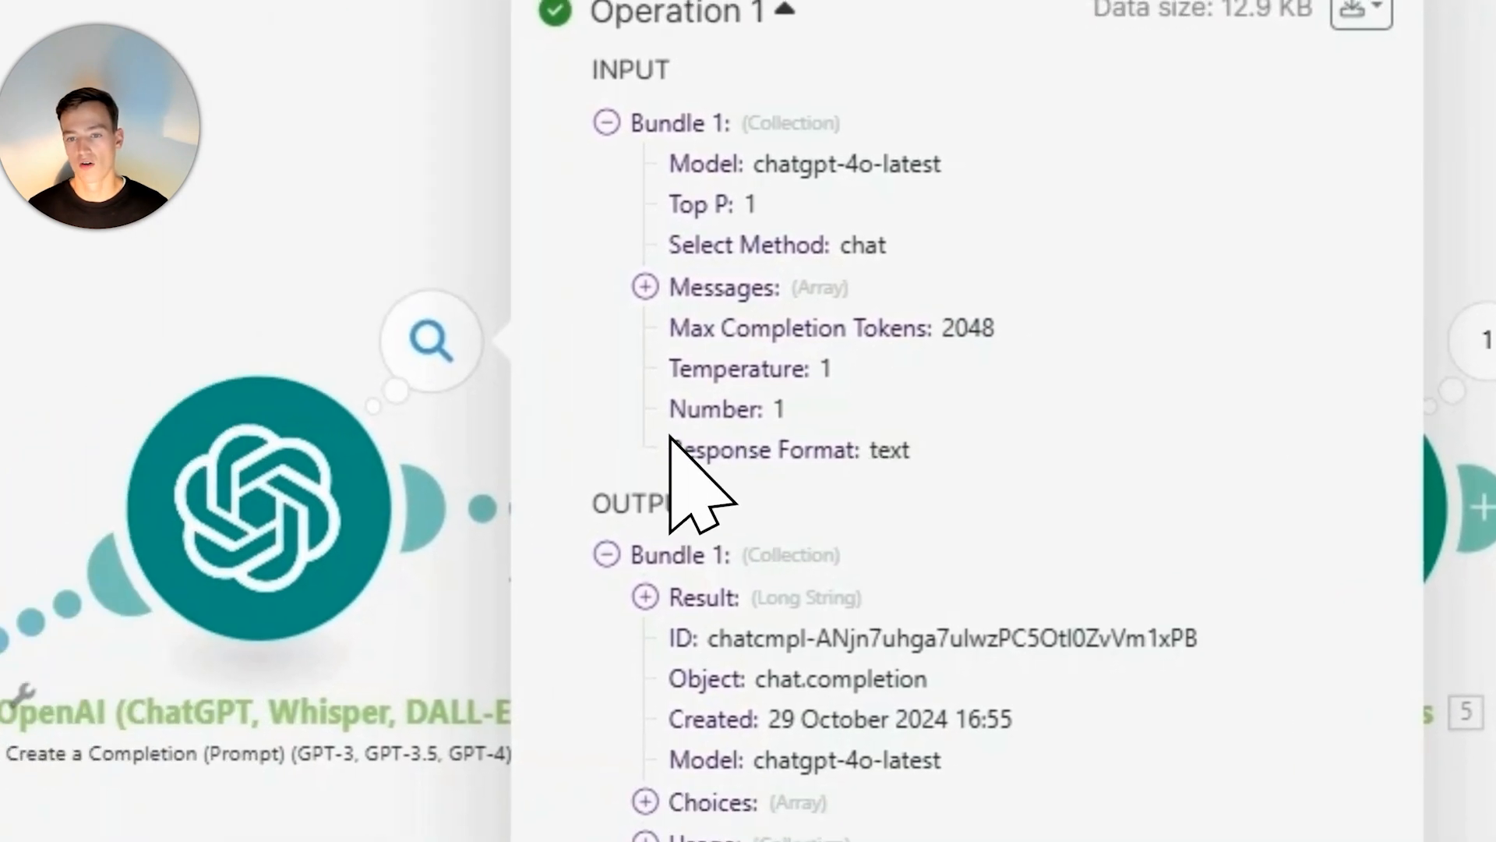
Step: Open the OpenAI module's settings and view the available Select Method options
{"action": "left_click", "coordinate": [690, 448]}
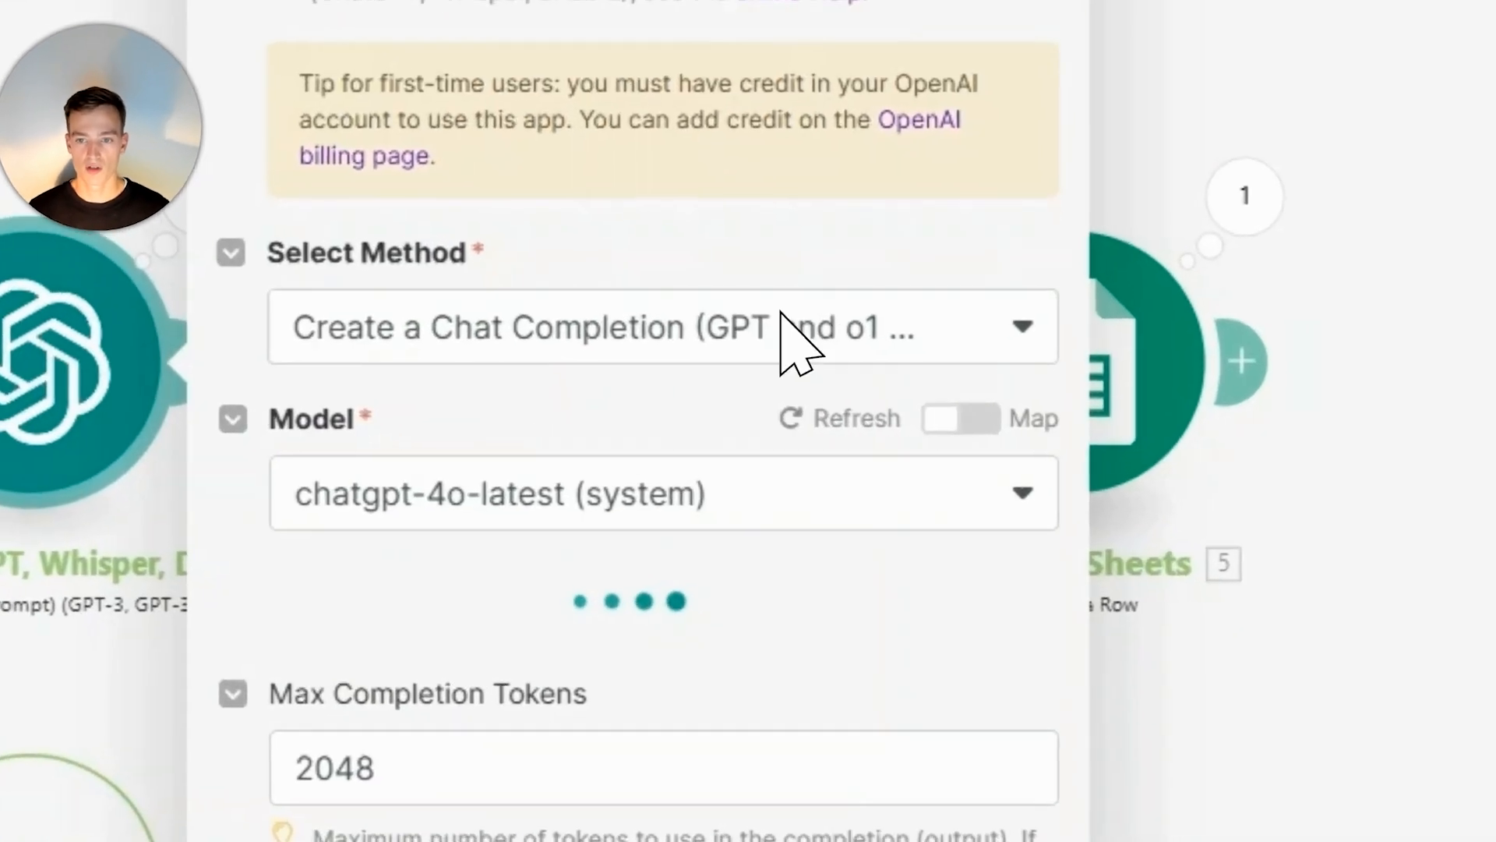
{"action": "left_click", "coordinate": [1052, 392]}
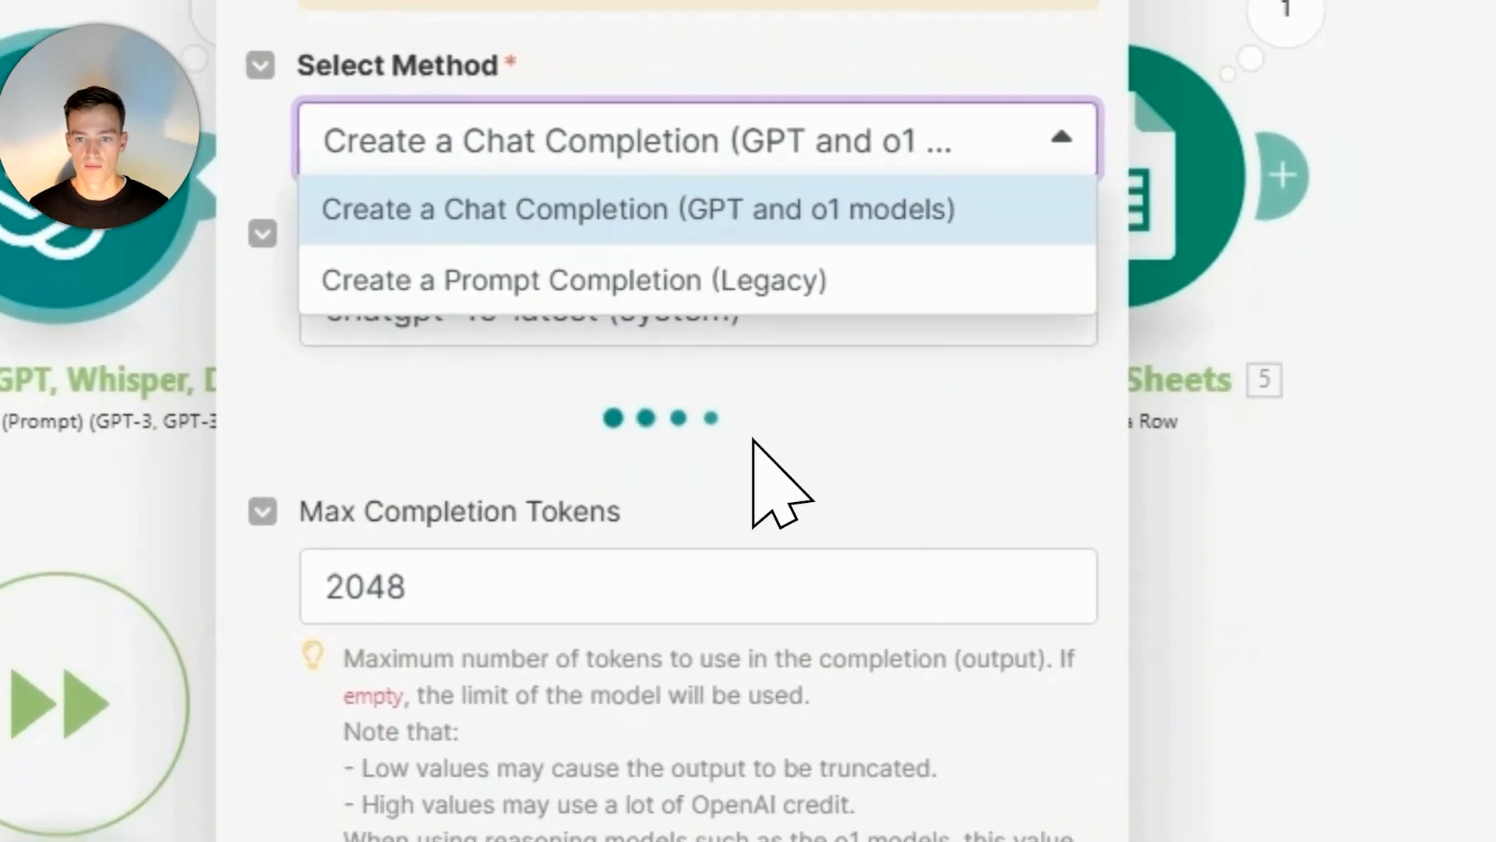
{"action": "left_click", "coordinate": [753, 453]}
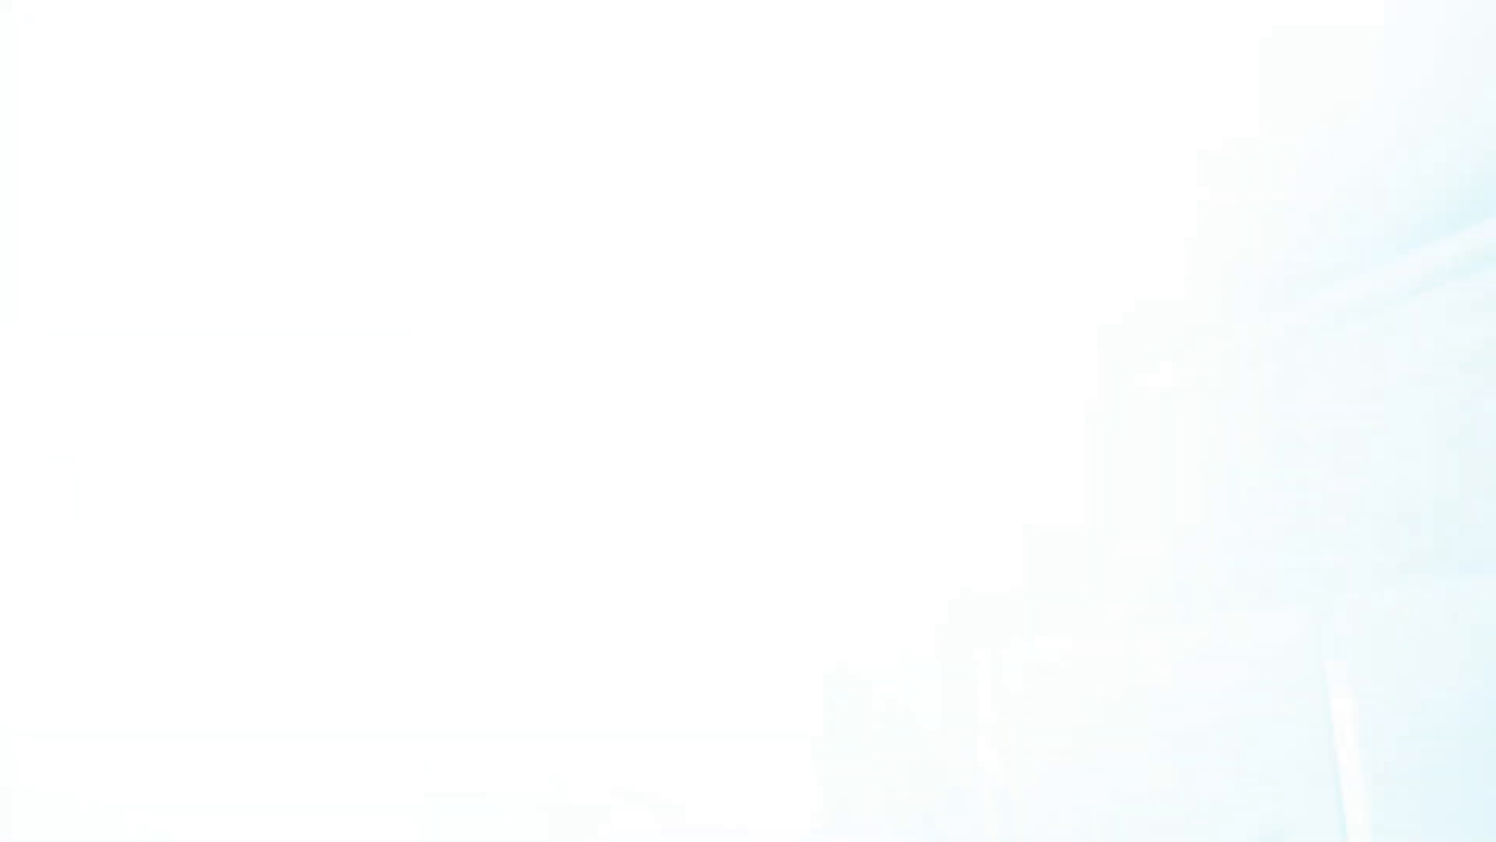